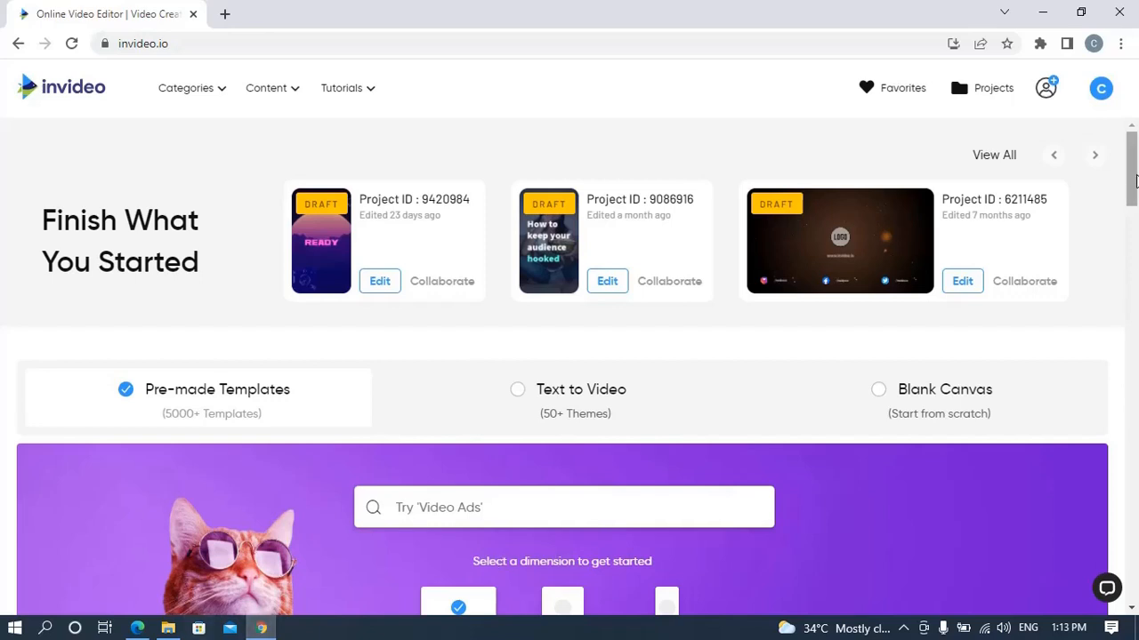
Open the full list of Intros and Logo Reveals templates from the InVideo home page
{"action": "scroll", "coordinate": [1136, 205], "scroll_direction": "down", "scroll_amount": 2}
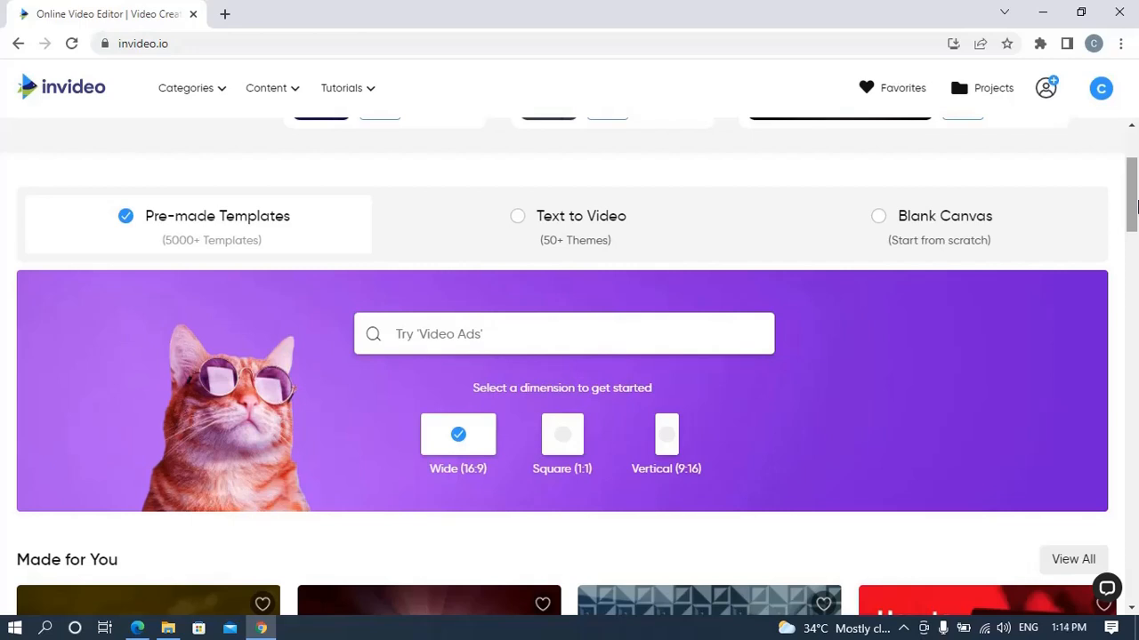
{"action": "left_click_drag", "start_coordinate": [1137, 207], "coordinate": [1137, 289]}
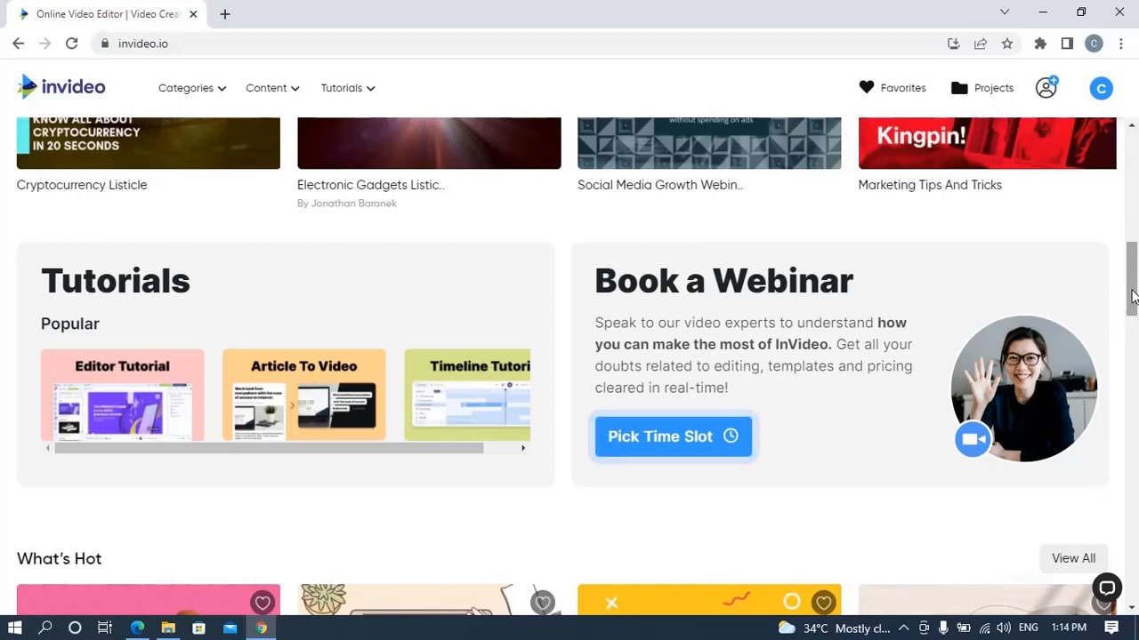
{"action": "left_click_drag", "start_coordinate": [1135, 290], "coordinate": [1133, 182]}
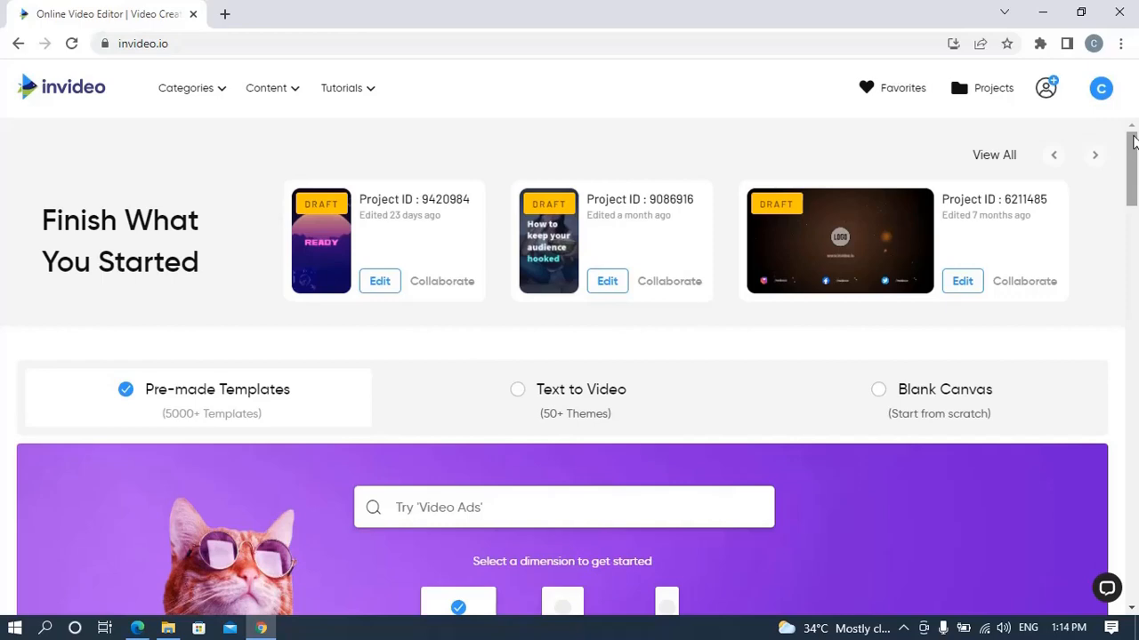
{"action": "left_click_drag", "start_coordinate": [1134, 193], "coordinate": [1133, 256]}
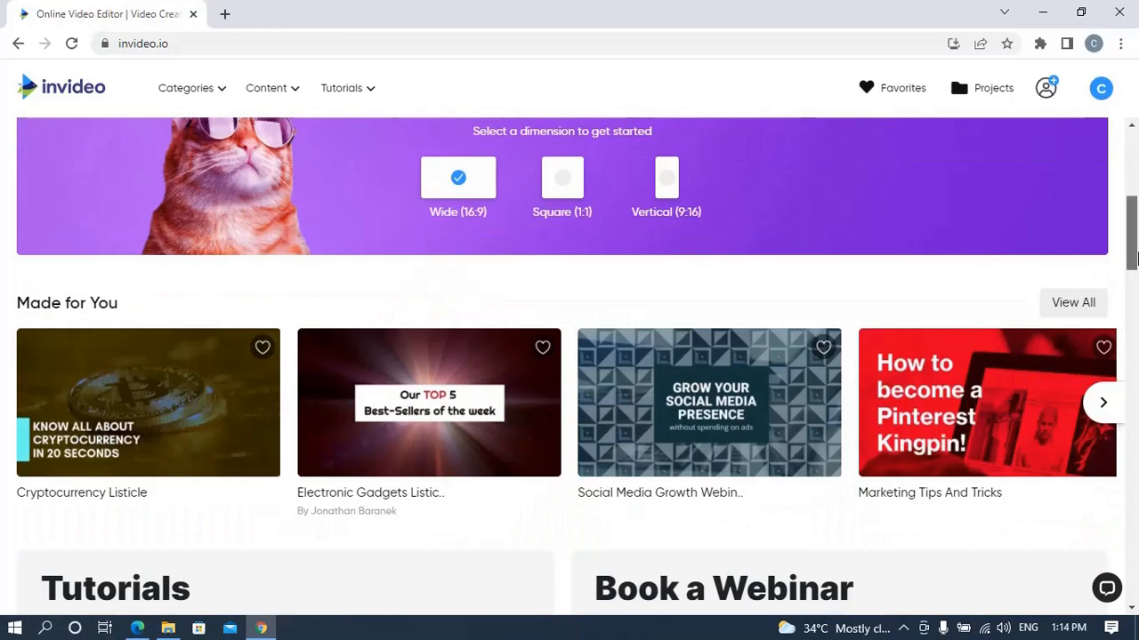
{"action": "left_click_drag", "start_coordinate": [1135, 256], "coordinate": [1134, 353]}
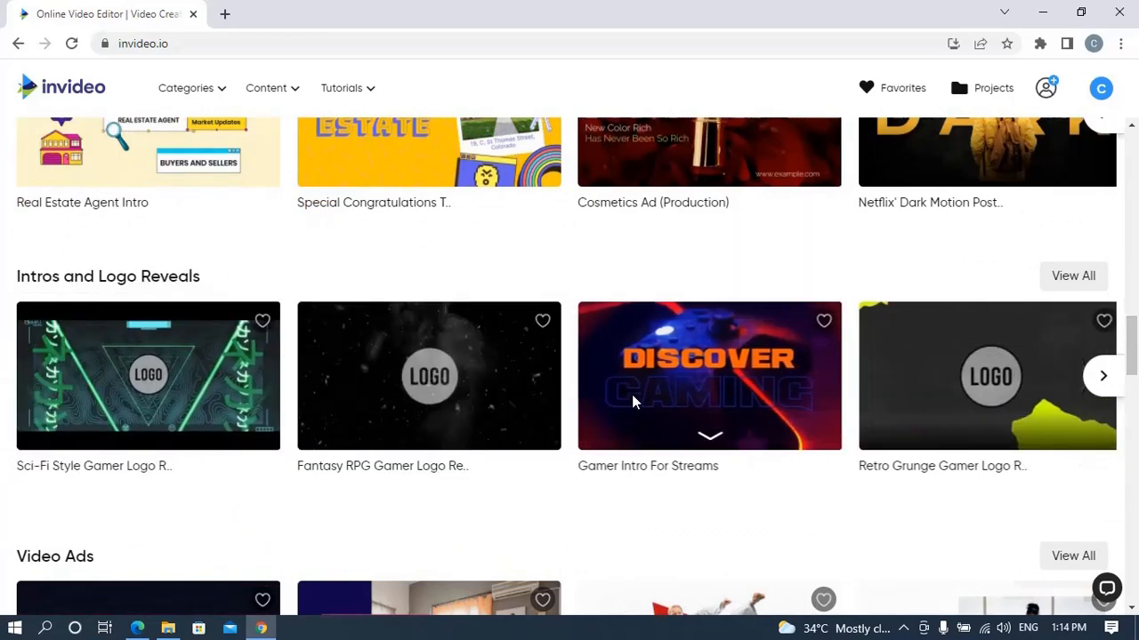
{"action": "mouse_move", "coordinate": [632, 402]}
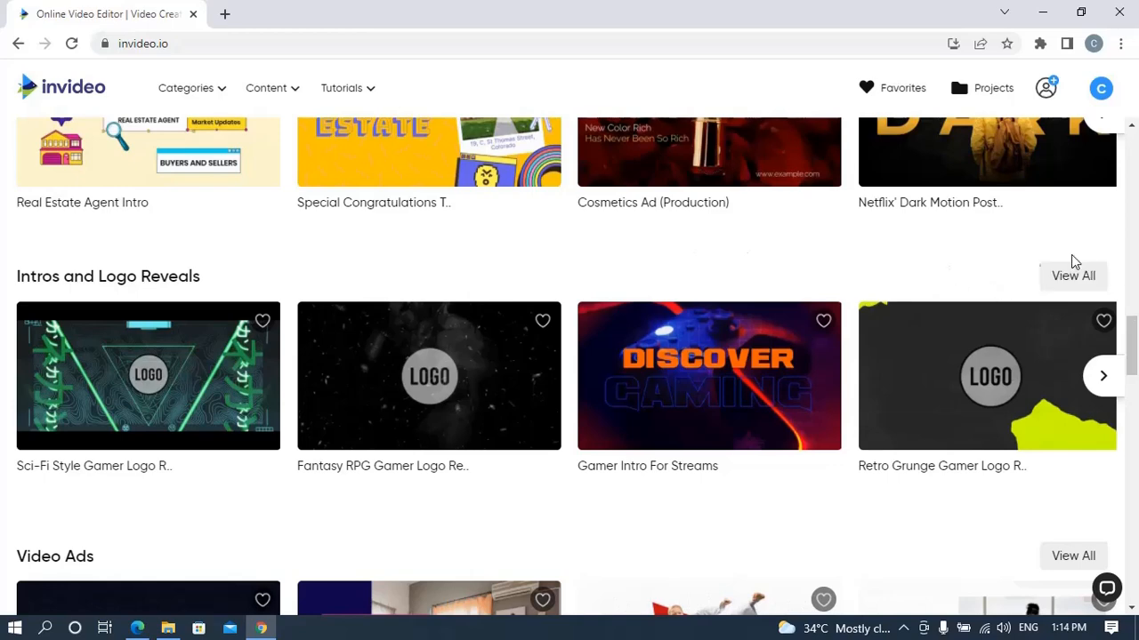
{"action": "left_click", "coordinate": [1085, 281]}
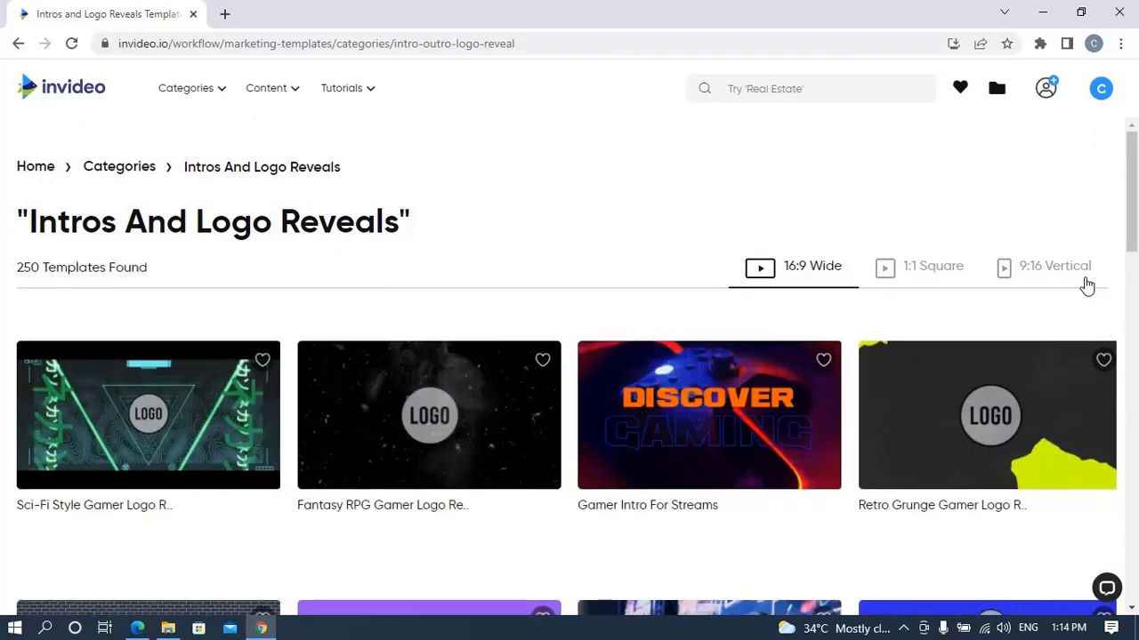
Browse the wide Intros and Logo Reveals templates to find a suitable intro design
{"action": "left_click_drag", "start_coordinate": [1135, 229], "coordinate": [1135, 281]}
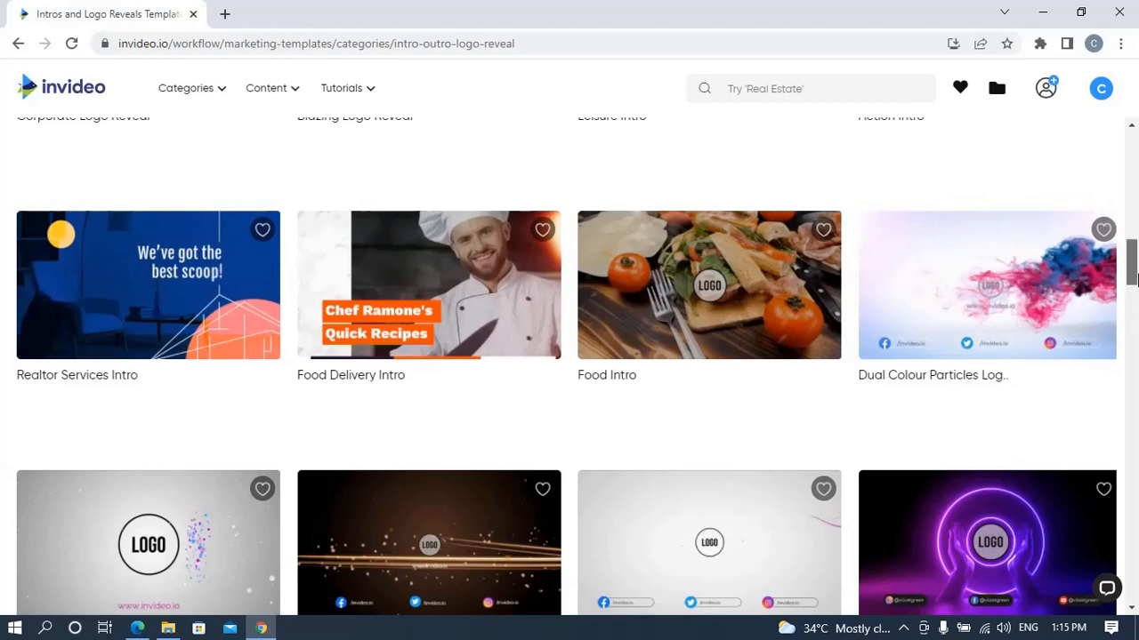
{"action": "left_click_drag", "start_coordinate": [1135, 282], "coordinate": [1135, 293]}
{"action": "mouse_move", "coordinate": [460, 479]}
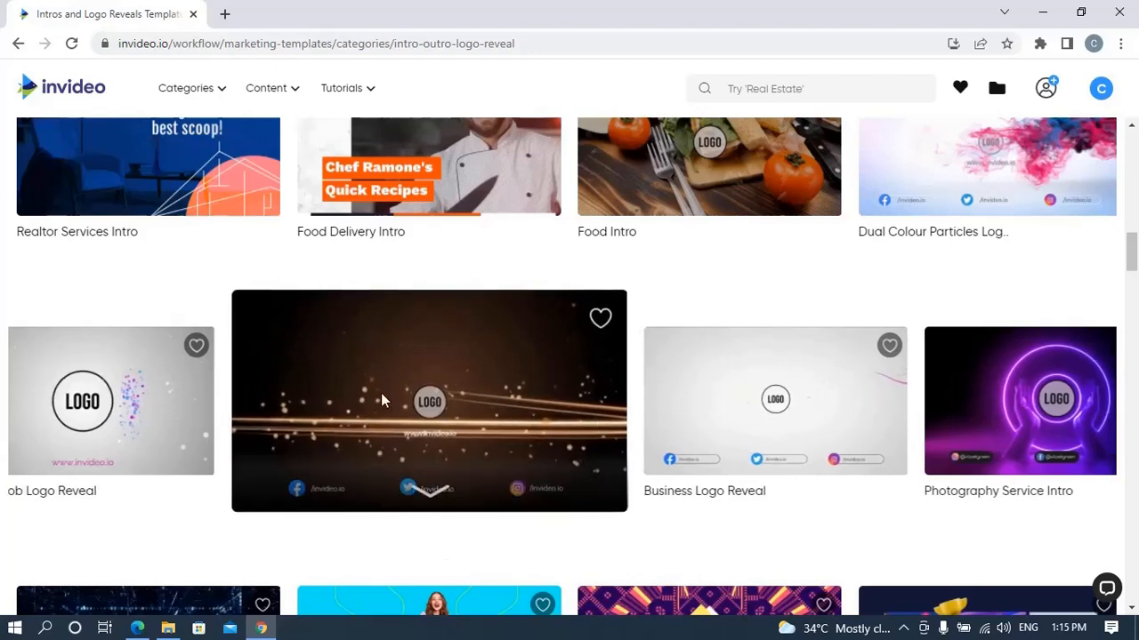
{"action": "scroll", "coordinate": [1136, 285], "scroll_direction": "down", "scroll_amount": 3}
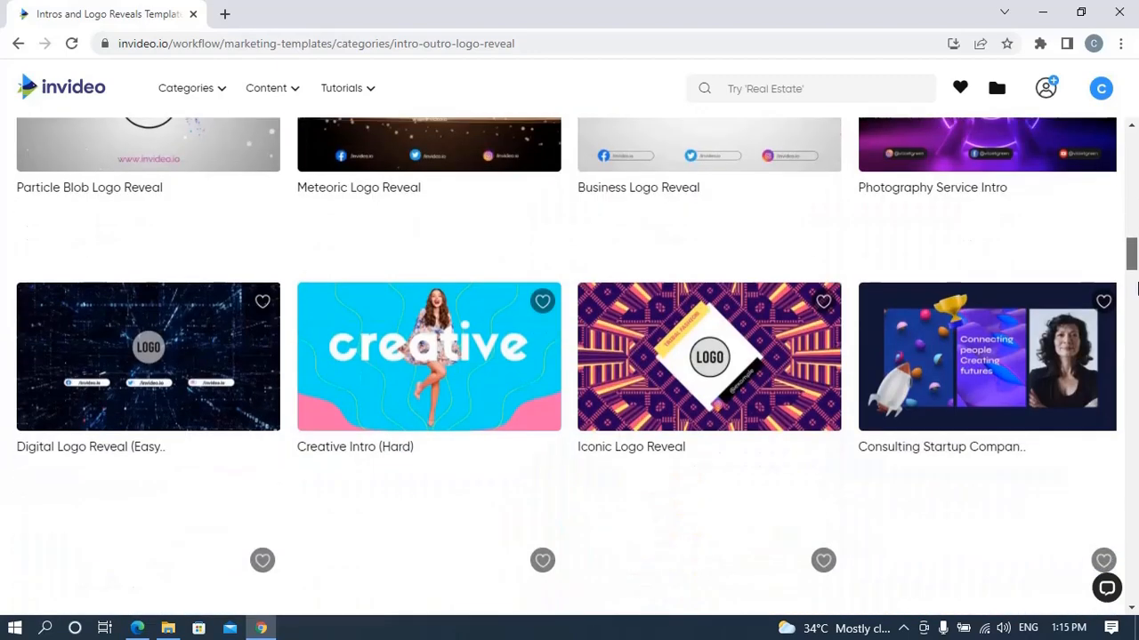
{"action": "scroll", "coordinate": [1136, 284], "scroll_direction": "down", "scroll_amount": 2}
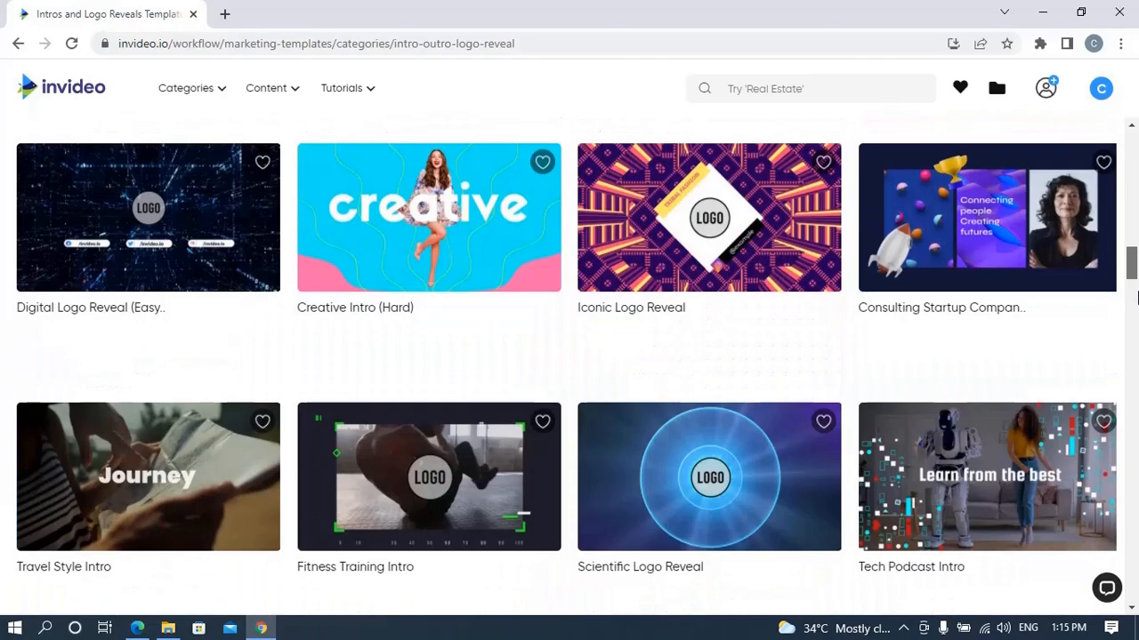
{"action": "scroll", "coordinate": [1136, 296], "scroll_direction": "down", "scroll_amount": 7}
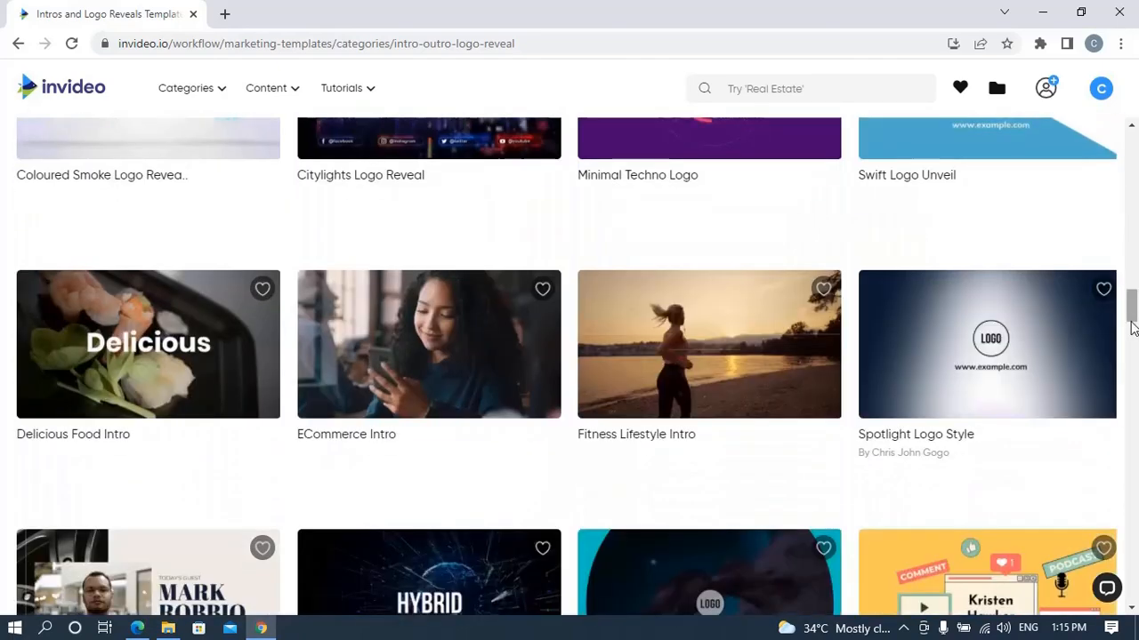
{"action": "scroll", "coordinate": [1133, 316], "scroll_direction": "up", "scroll_amount": 1}
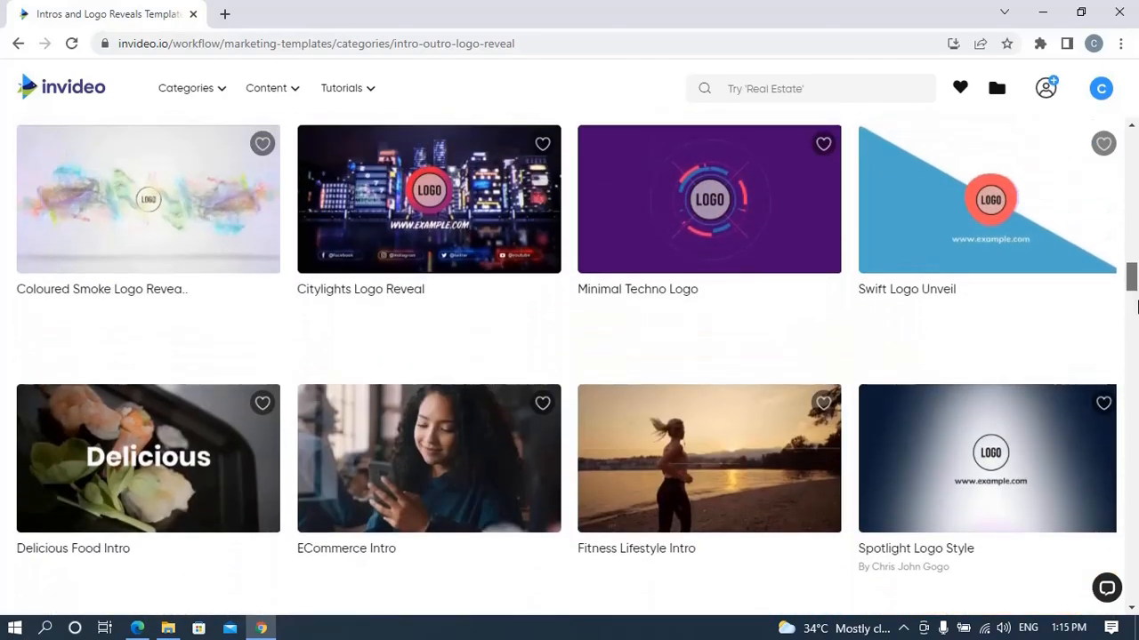
{"action": "scroll", "coordinate": [1137, 306], "scroll_direction": "down", "scroll_amount": 6}
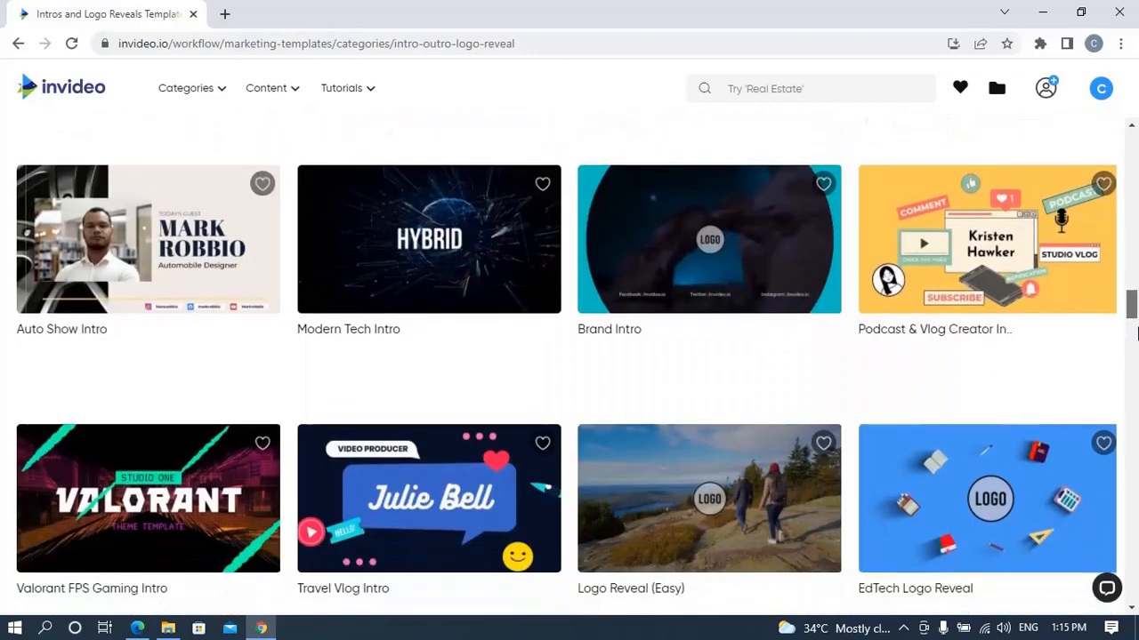
{"action": "scroll", "coordinate": [1137, 336], "scroll_direction": "down", "scroll_amount": 10}
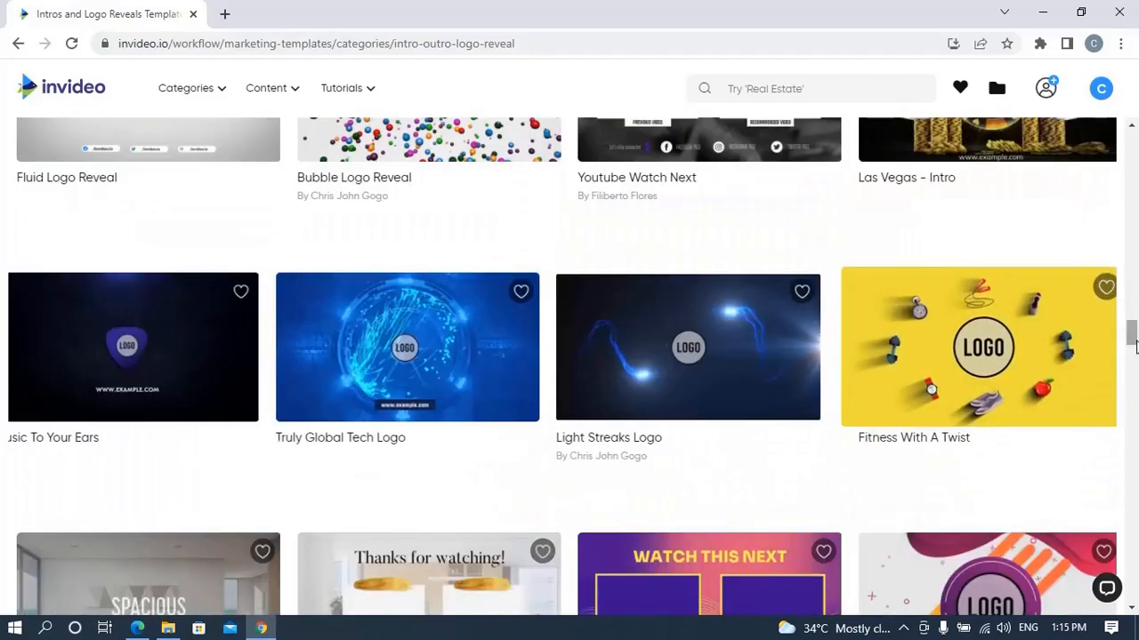
{"action": "scroll", "coordinate": [1136, 345], "scroll_direction": "down", "scroll_amount": 3}
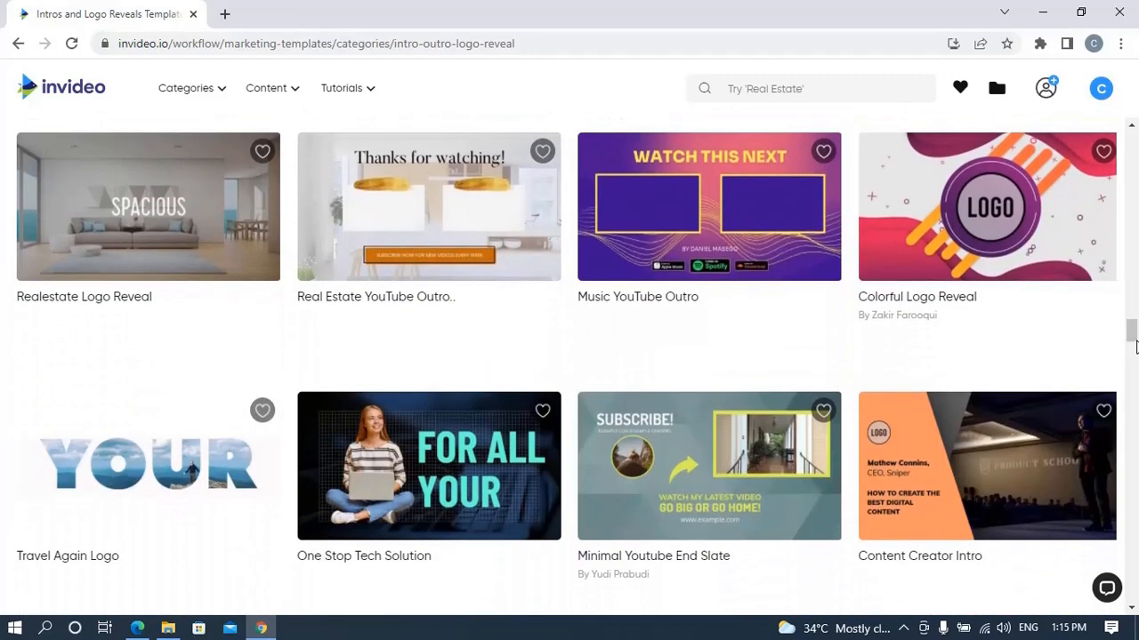
{"action": "scroll", "coordinate": [1136, 345], "scroll_direction": "down", "scroll_amount": 4}
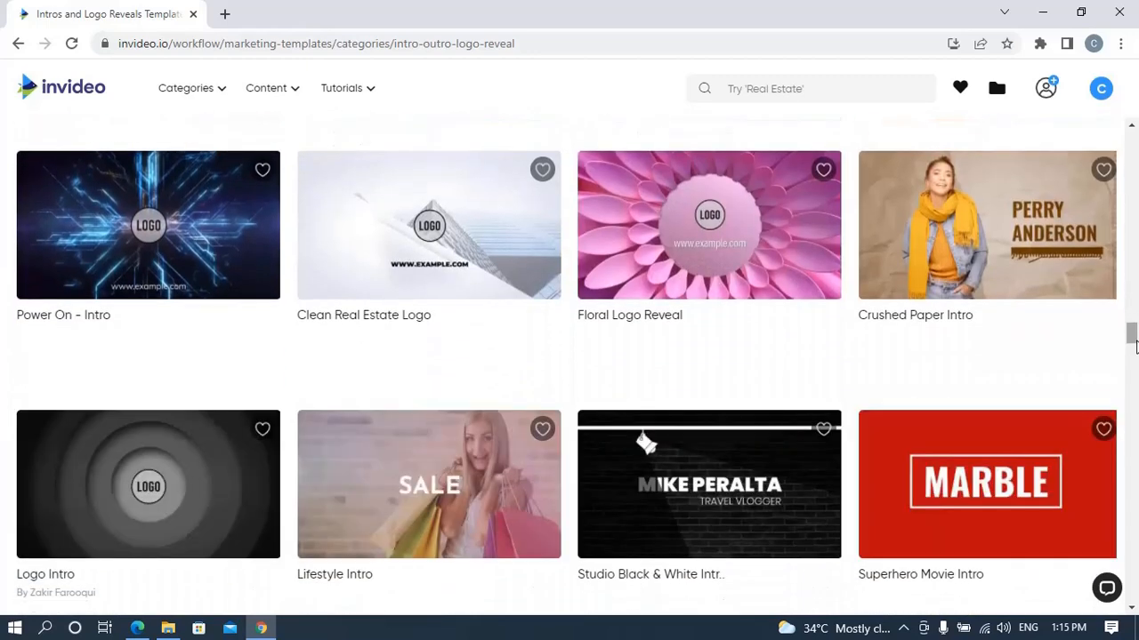
{"action": "mouse_move", "coordinate": [211, 240]}
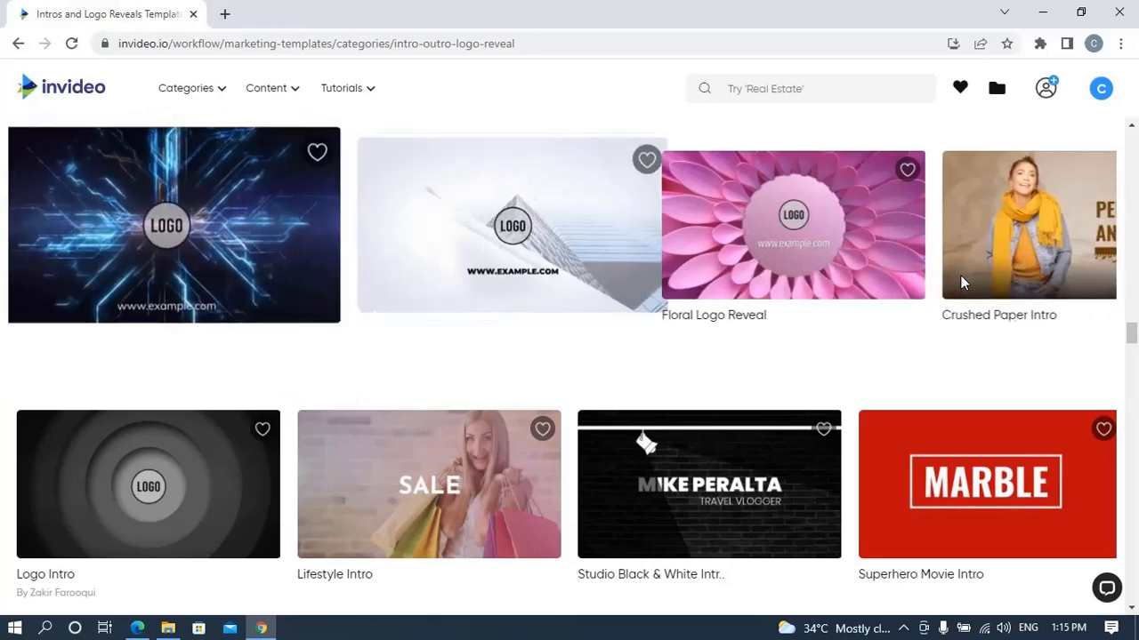
{"action": "mouse_move", "coordinate": [961, 276]}
{"action": "scroll", "coordinate": [961, 276], "scroll_direction": "down", "scroll_amount": 1}
{"action": "scroll", "coordinate": [960, 281], "scroll_direction": "down", "scroll_amount": 4}
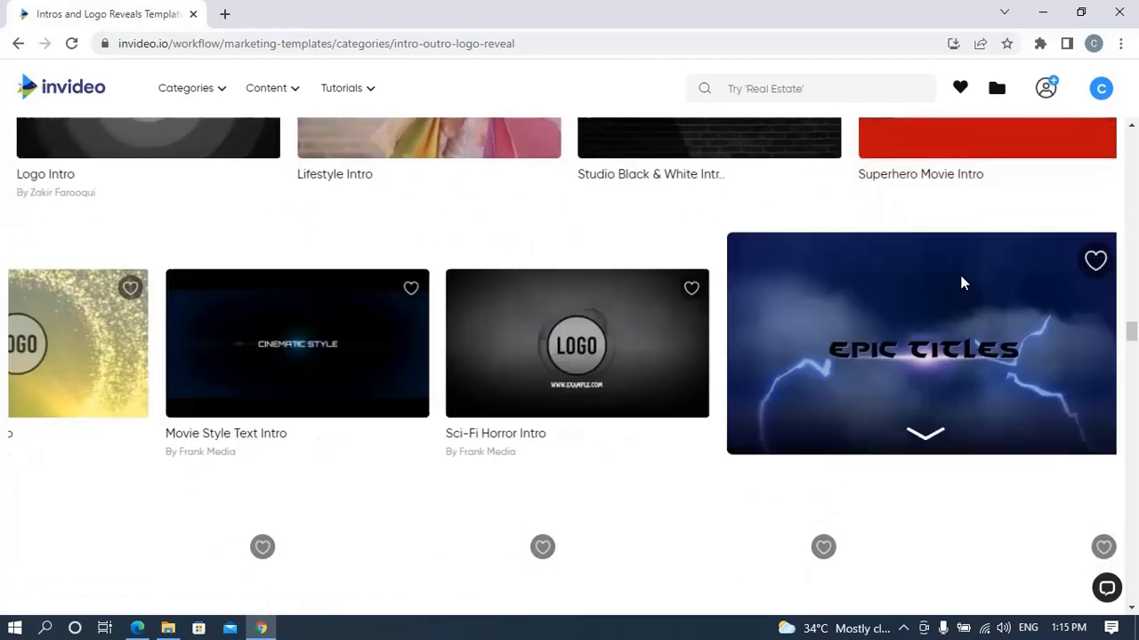
{"action": "scroll", "coordinate": [963, 283], "scroll_direction": "down", "scroll_amount": 5}
{"action": "scroll", "coordinate": [963, 283], "scroll_direction": "down", "scroll_amount": 2}
{"action": "scroll", "coordinate": [960, 283], "scroll_direction": "up", "scroll_amount": 3}
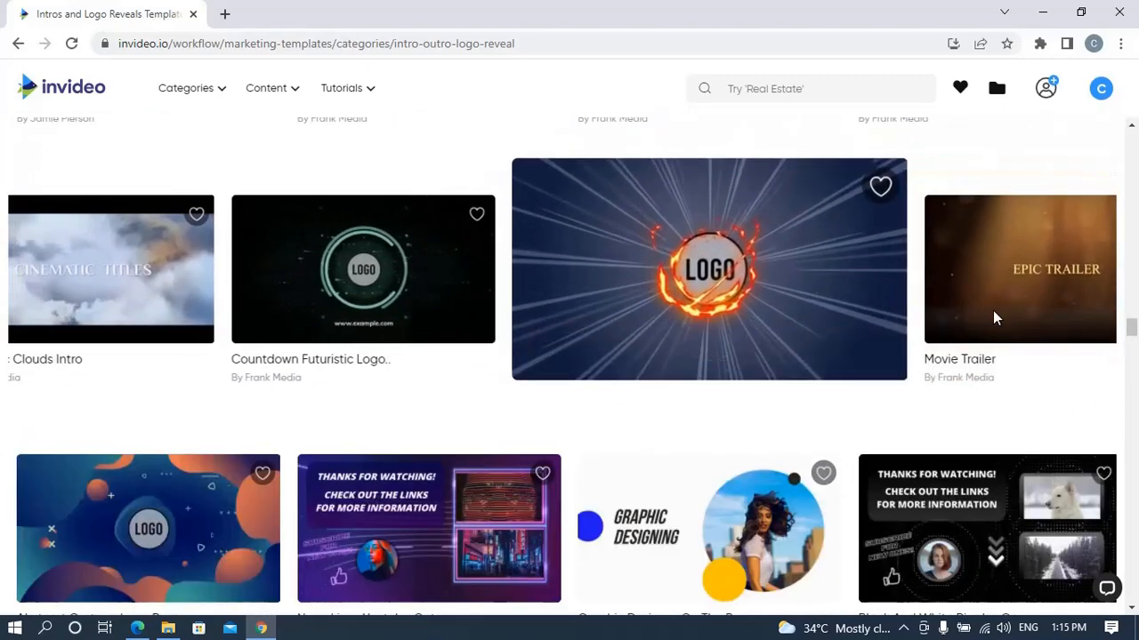
{"action": "scroll", "coordinate": [995, 318], "scroll_direction": "down", "scroll_amount": 2}
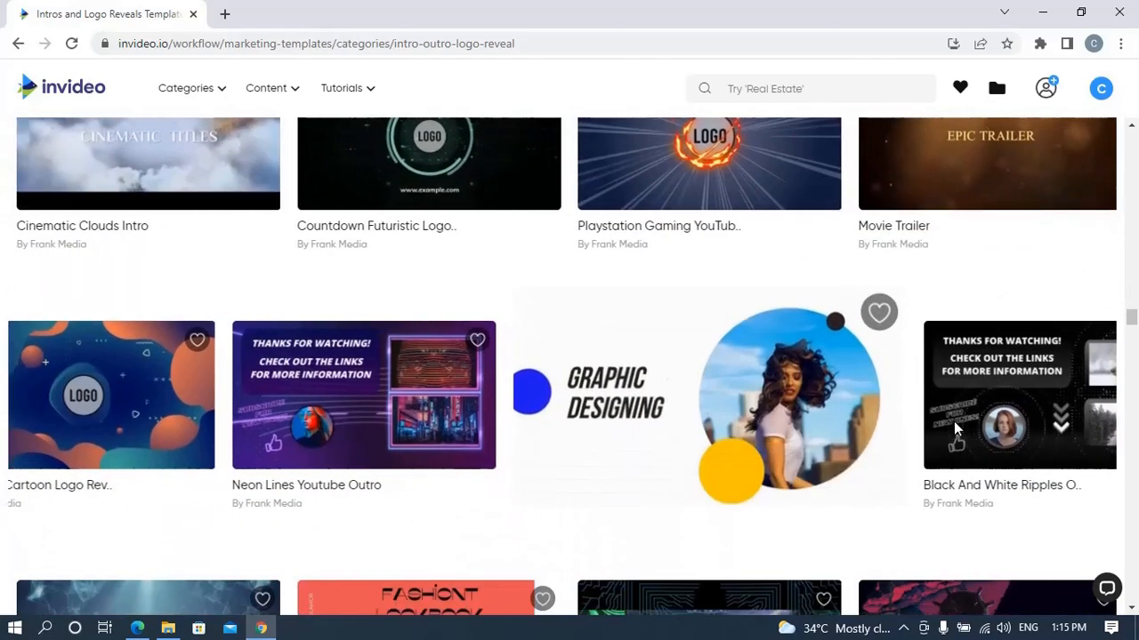
{"action": "scroll", "coordinate": [954, 421], "scroll_direction": "down", "scroll_amount": 4}
{"action": "scroll", "coordinate": [954, 430], "scroll_direction": "down", "scroll_amount": 3}
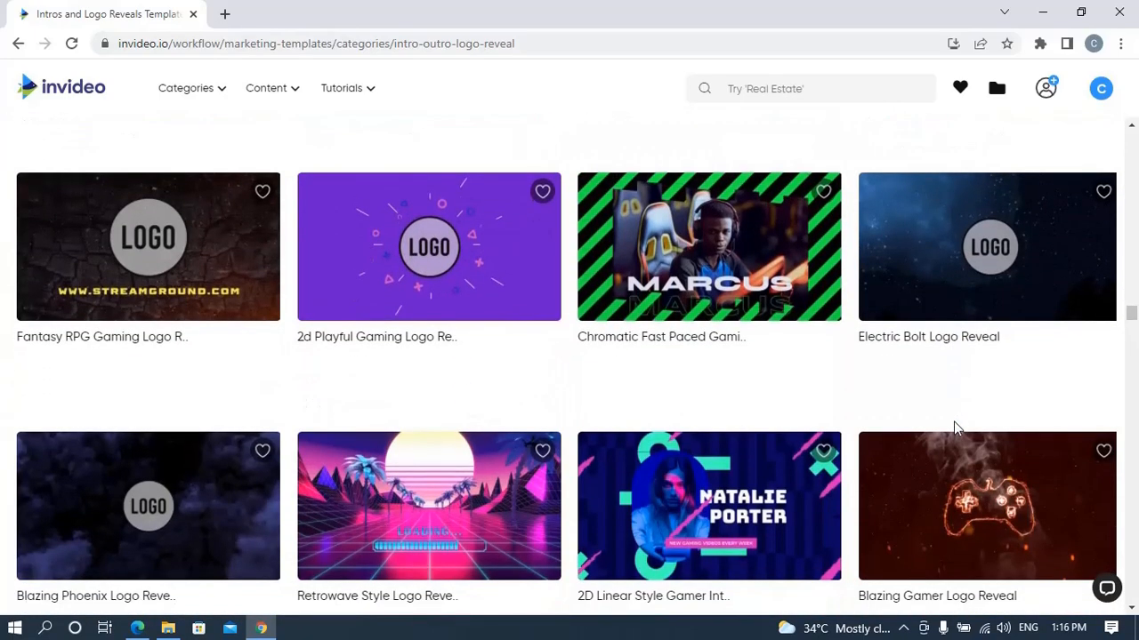
{"action": "scroll", "coordinate": [954, 427], "scroll_direction": "down", "scroll_amount": 4}
{"action": "scroll", "coordinate": [954, 428], "scroll_direction": "down", "scroll_amount": 1}
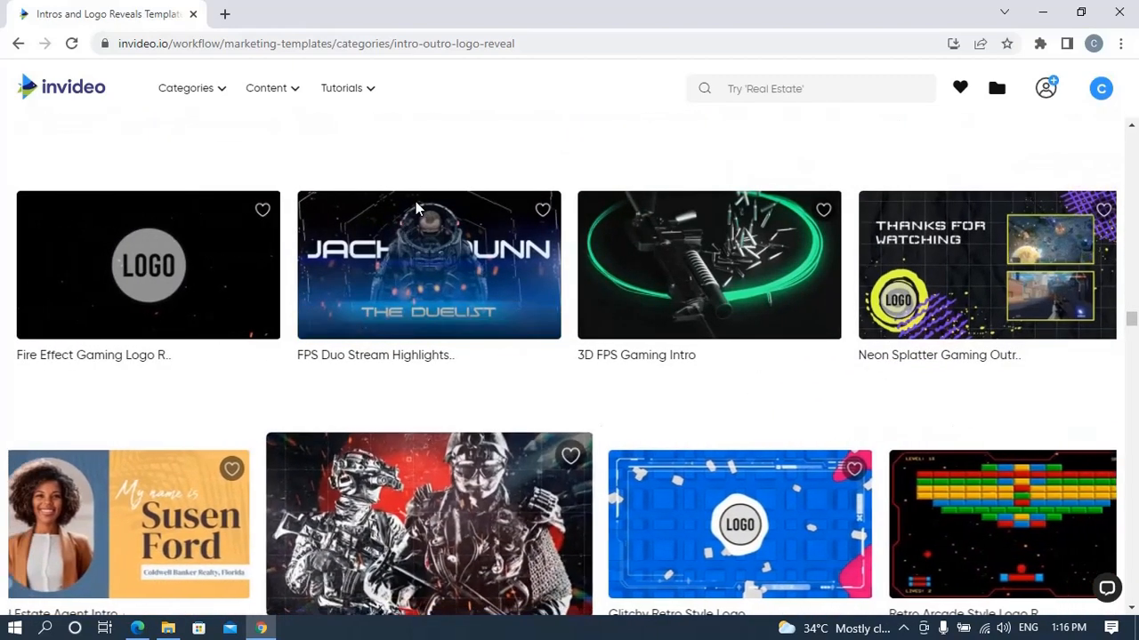
Preview the FPS duo stream highlights intro template, toggling its sound, and use it in the Wide (16:9) dimension
{"action": "mouse_move", "coordinate": [430, 238]}
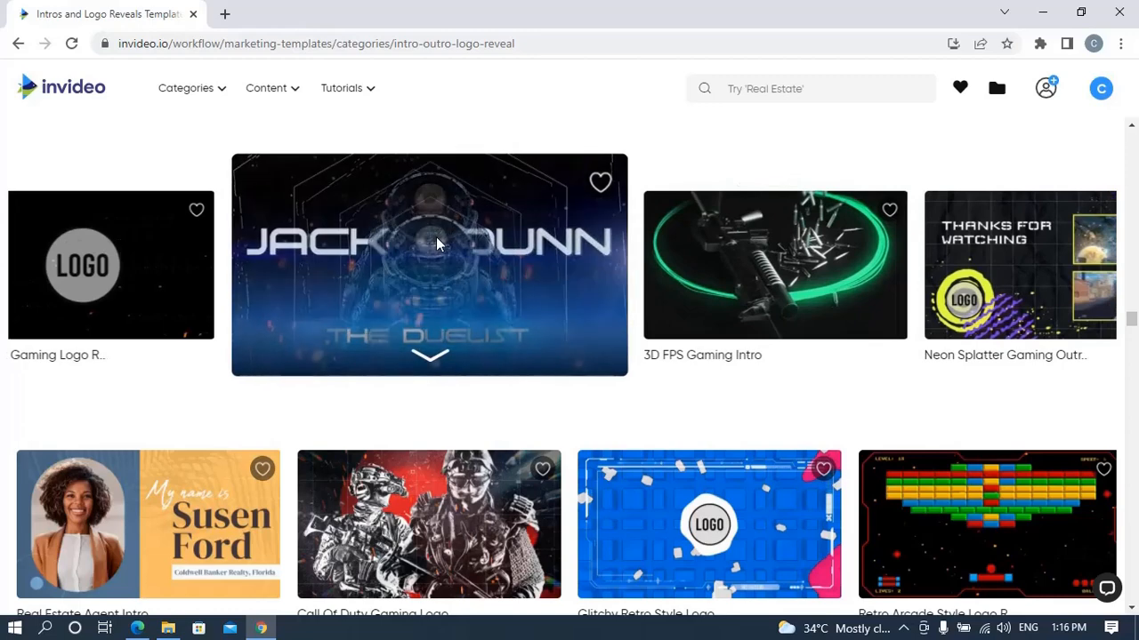
{"action": "left_click", "coordinate": [435, 240]}
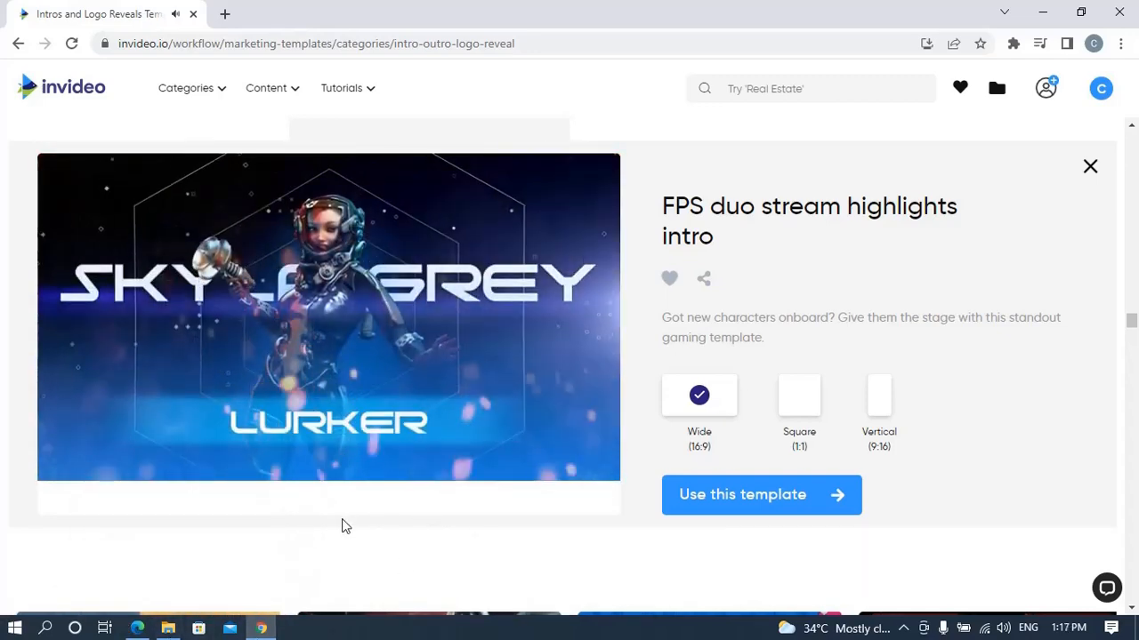
{"action": "mouse_move", "coordinate": [519, 445]}
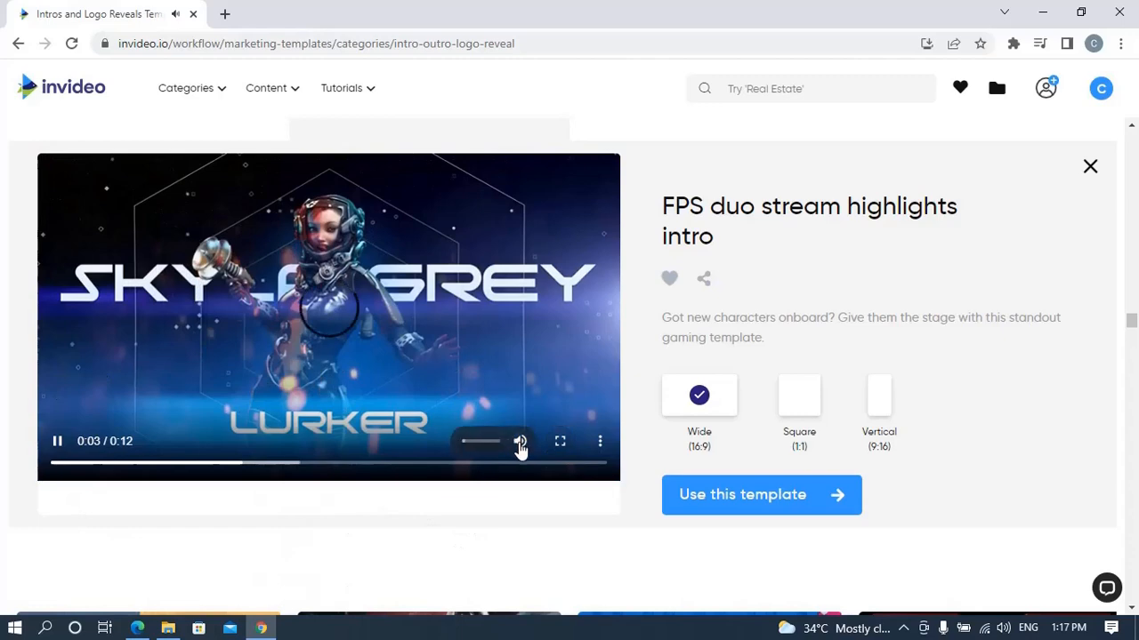
{"action": "left_click", "coordinate": [520, 443]}
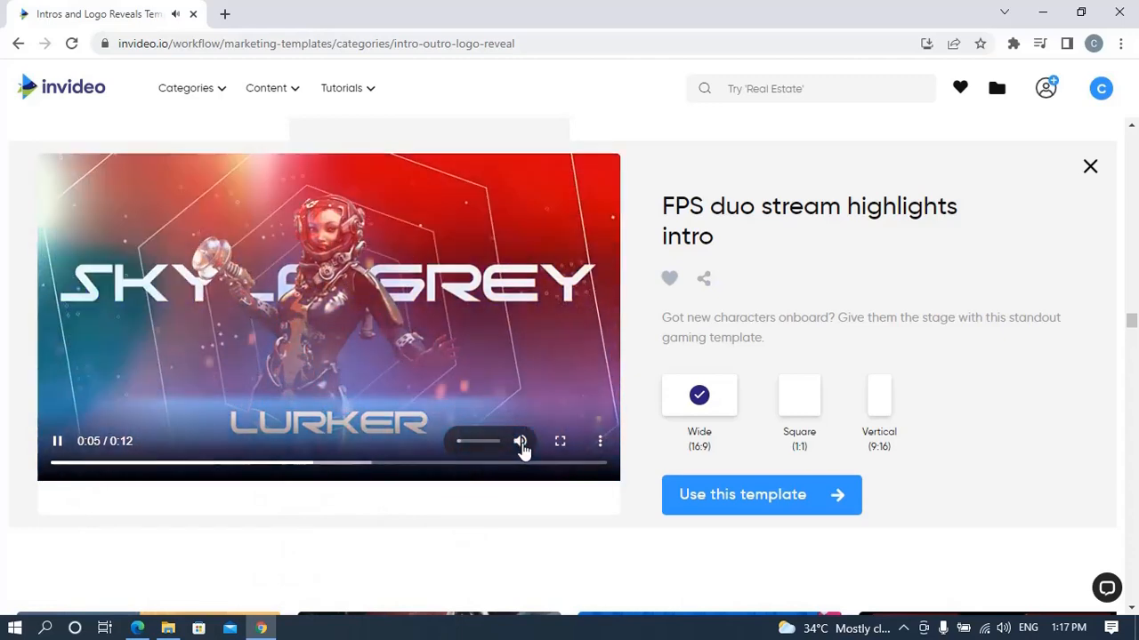
{"action": "left_click", "coordinate": [521, 445]}
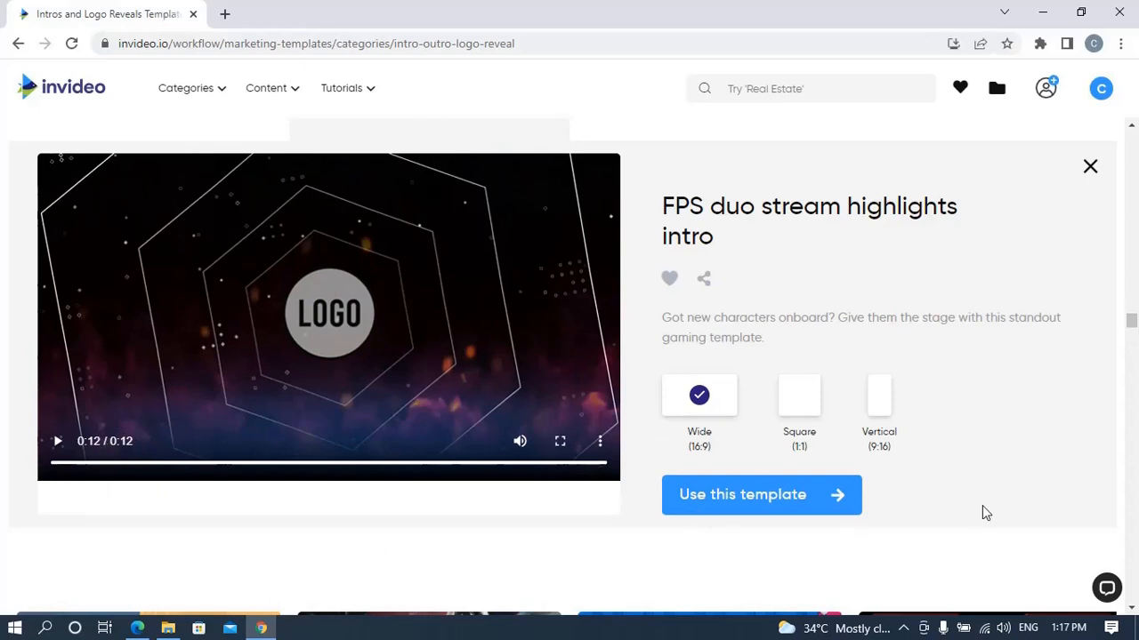
{"action": "mouse_move", "coordinate": [1132, 323]}
{"action": "left_mouse_down"}
{"action": "mouse_move", "coordinate": [1131, 361]}
{"action": "mouse_move", "coordinate": [1131, 322]}
{"action": "left_mouse_up"}
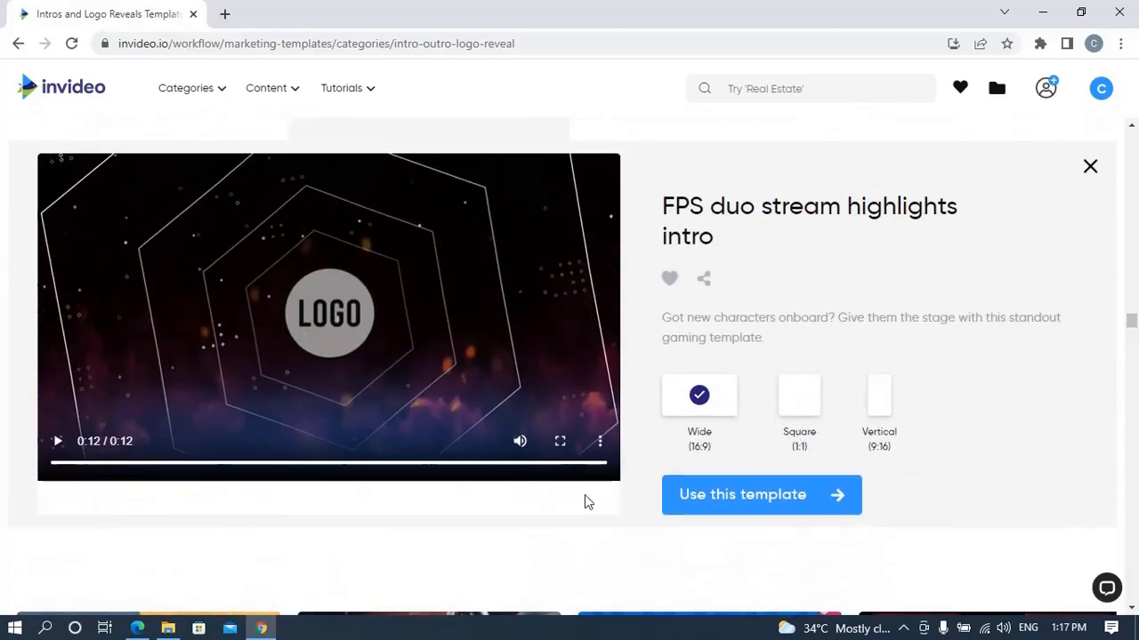
{"action": "left_click", "coordinate": [758, 500]}
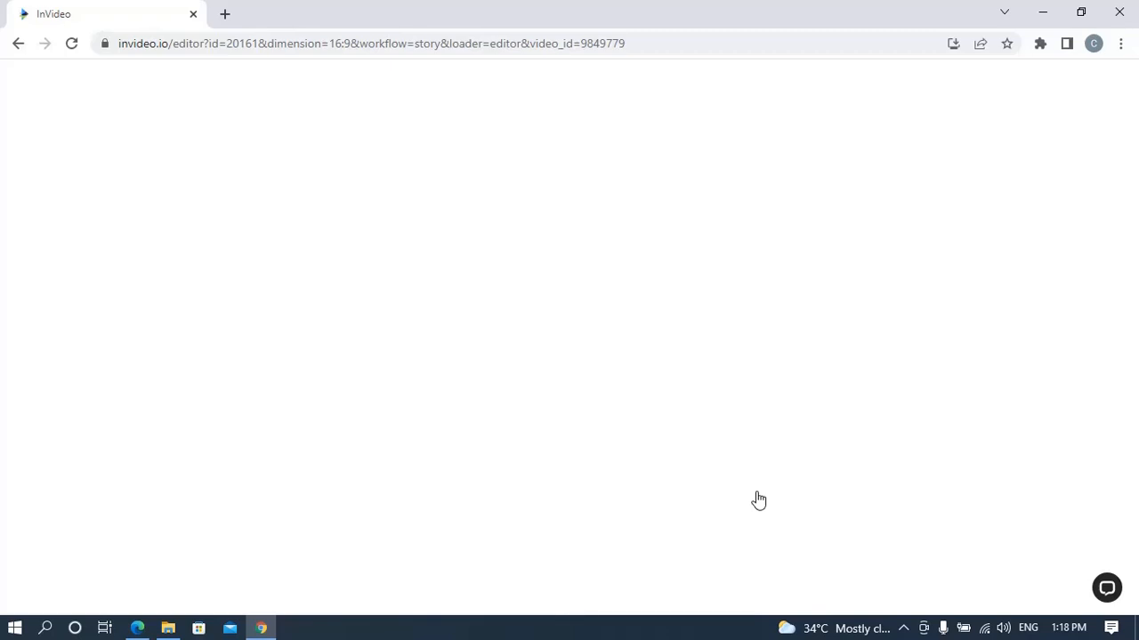
{"action": "left_click", "coordinate": [262, 628]}
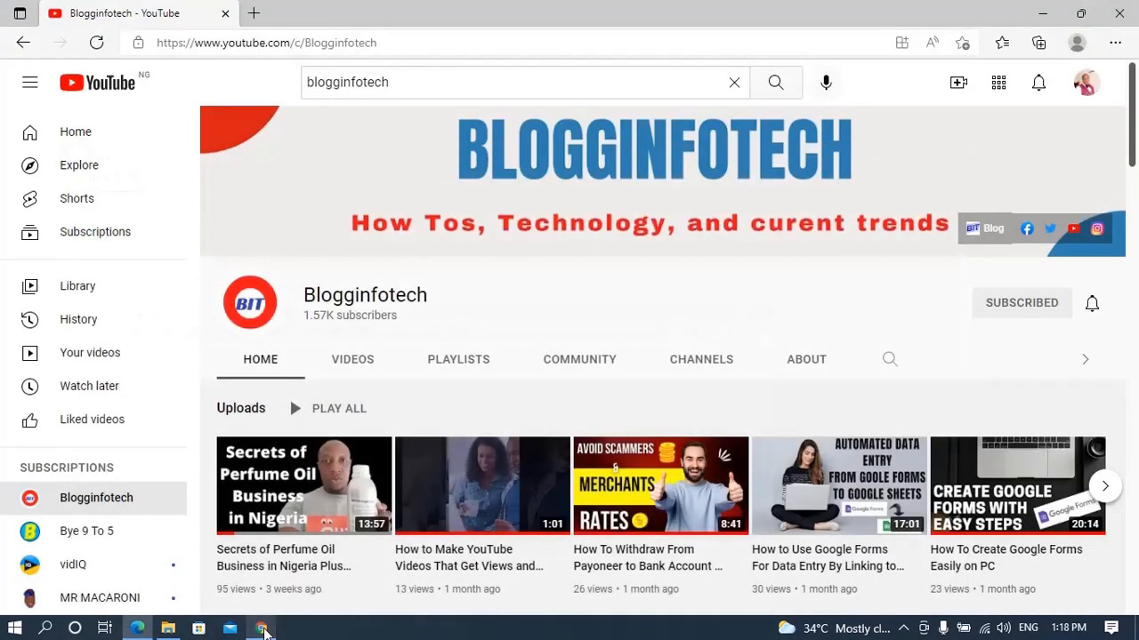
{"action": "left_click", "coordinate": [262, 628]}
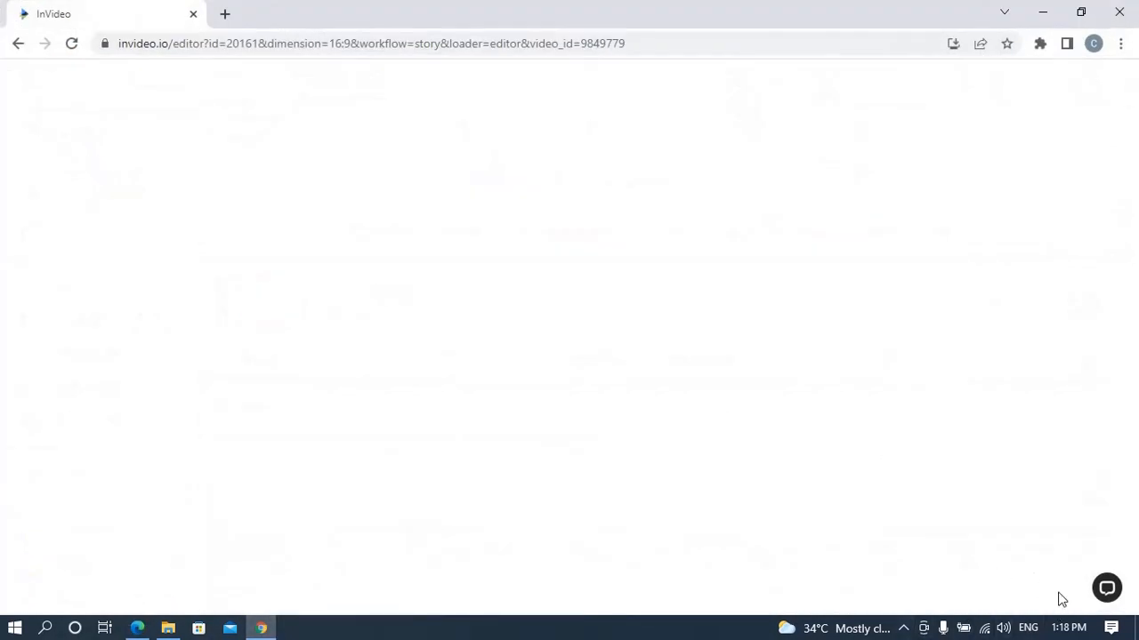
{"action": "left_click", "coordinate": [904, 629]}
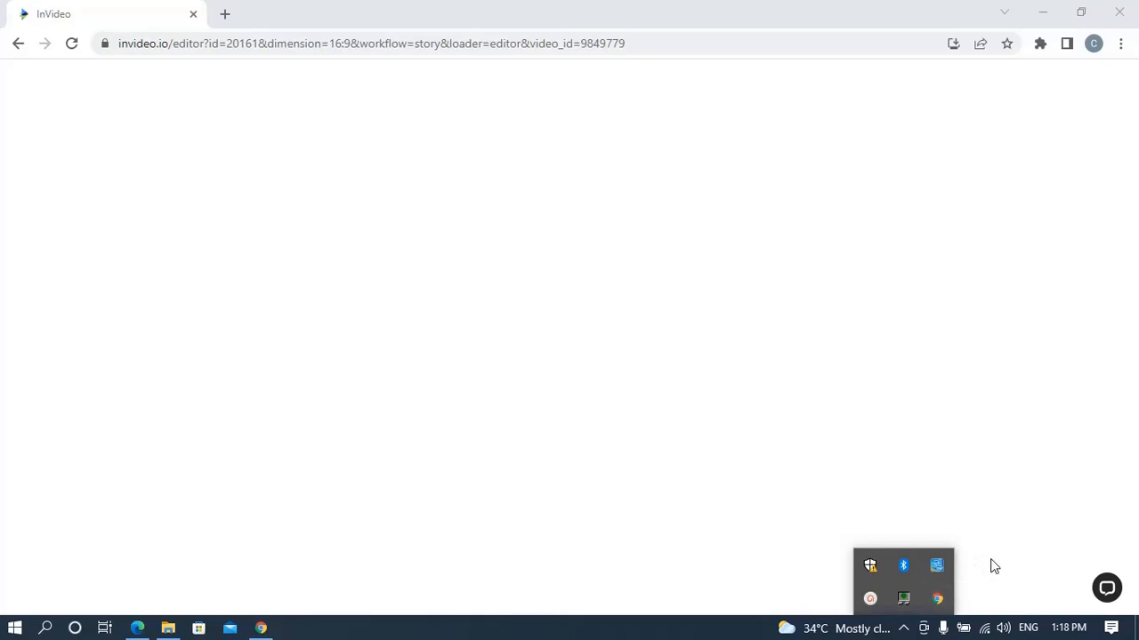
{"action": "left_click", "coordinate": [870, 599]}
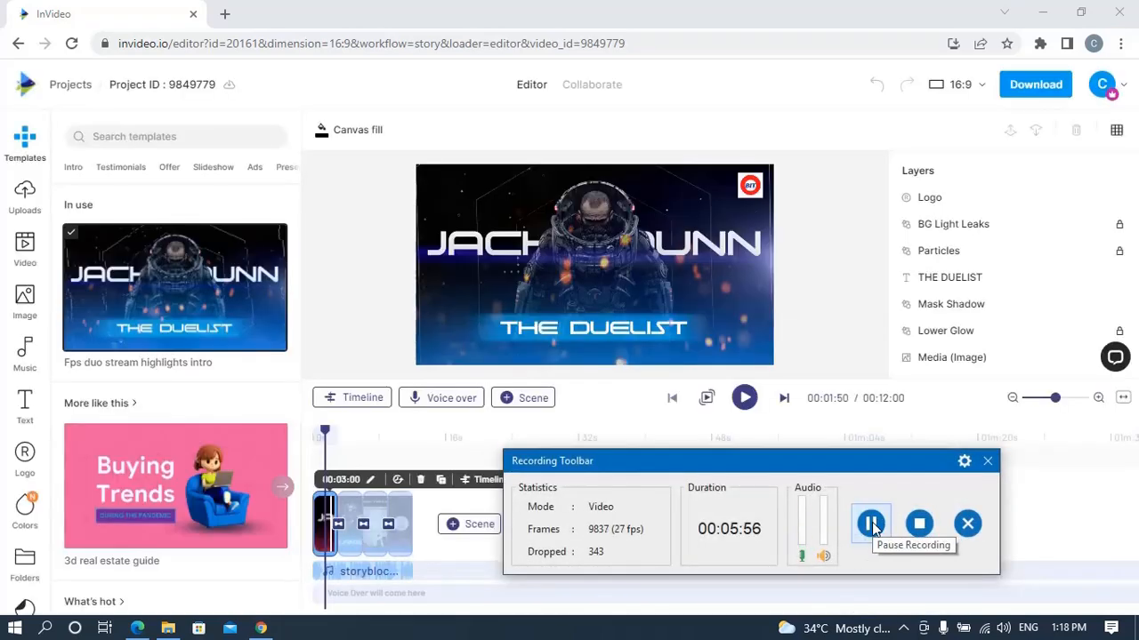
{"action": "left_click", "coordinate": [931, 437]}
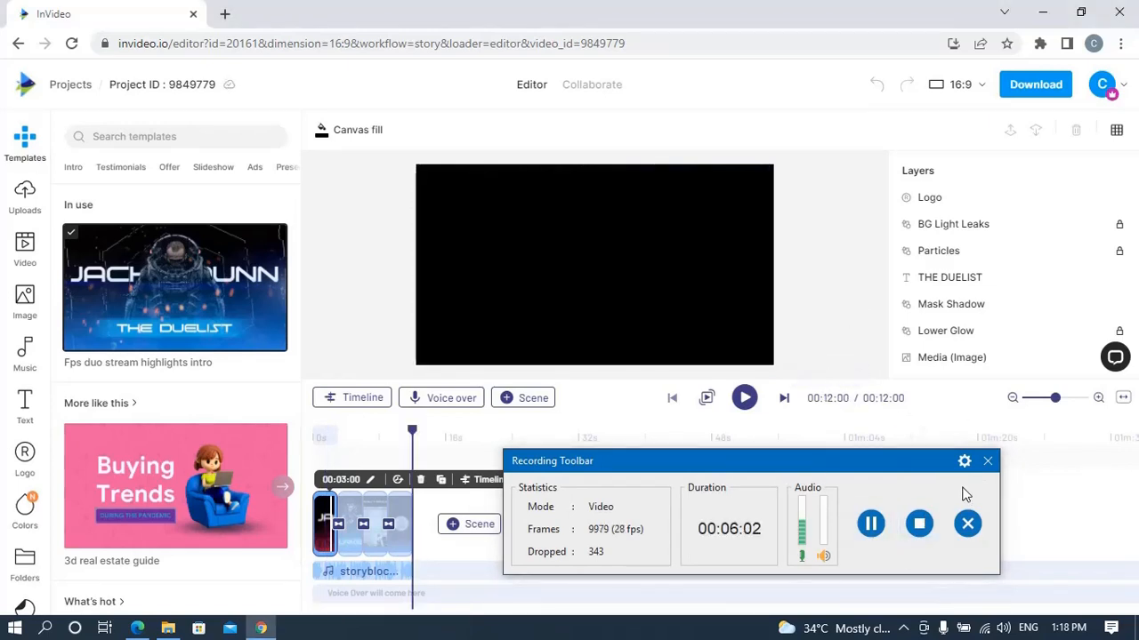
Hide the recording toolbar and play the entire template intro in the editor
{"action": "left_click", "coordinate": [987, 461]}
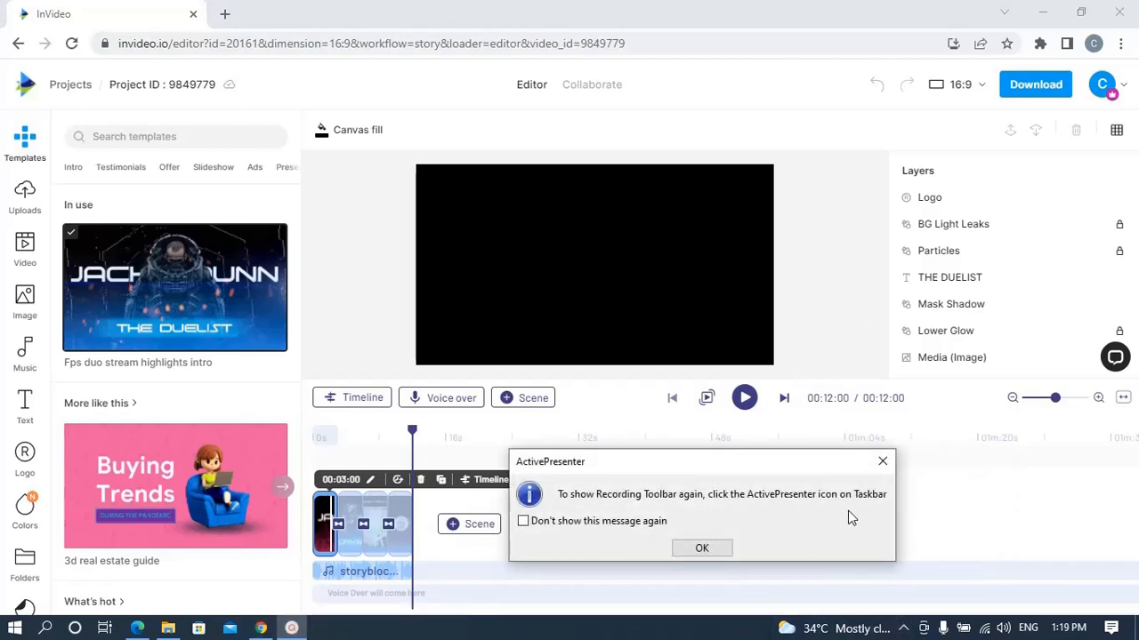
{"action": "left_click", "coordinate": [702, 548]}
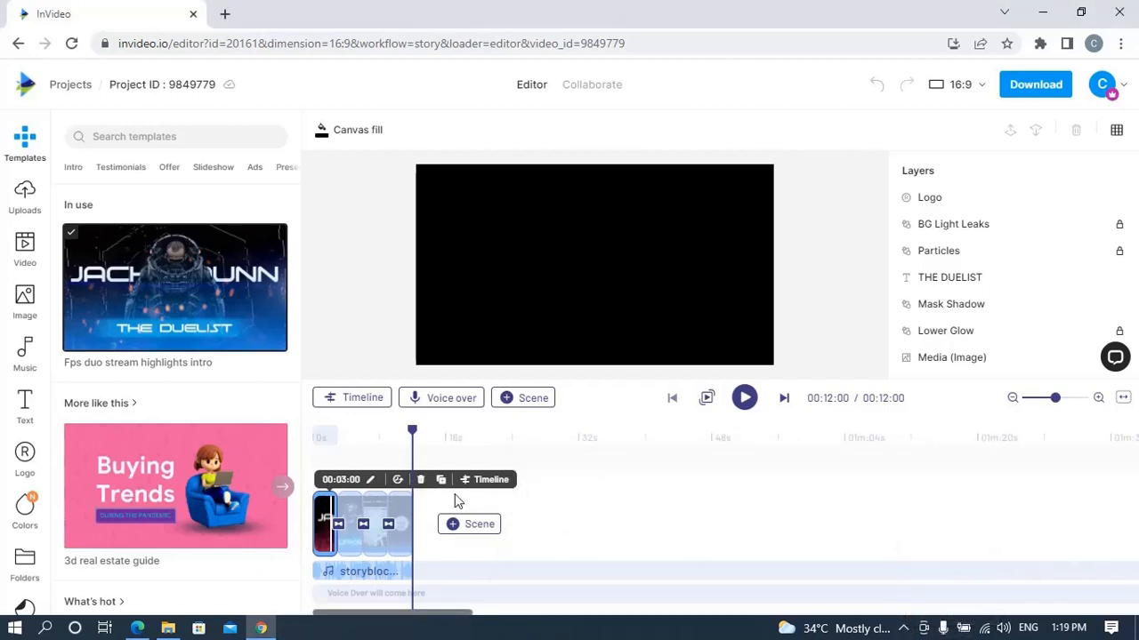
{"action": "left_click", "coordinate": [744, 399]}
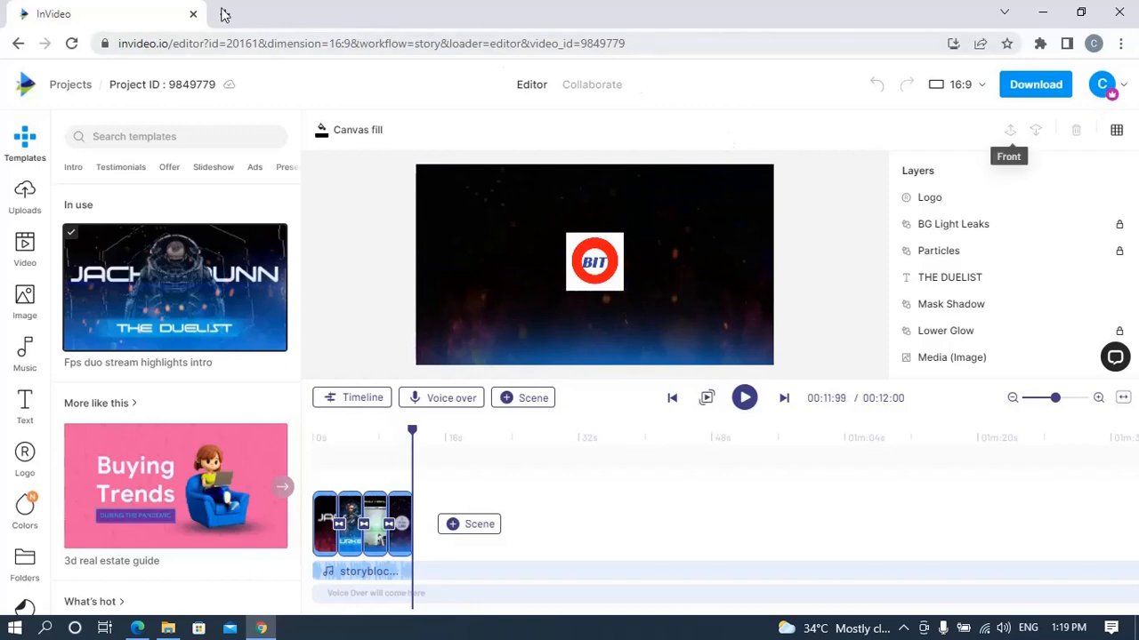
Open the InVideo home page (invideo.io) in a new browser tab
{"action": "key", "text": "ctrl+t"}
{"action": "type", "text": "inv"}
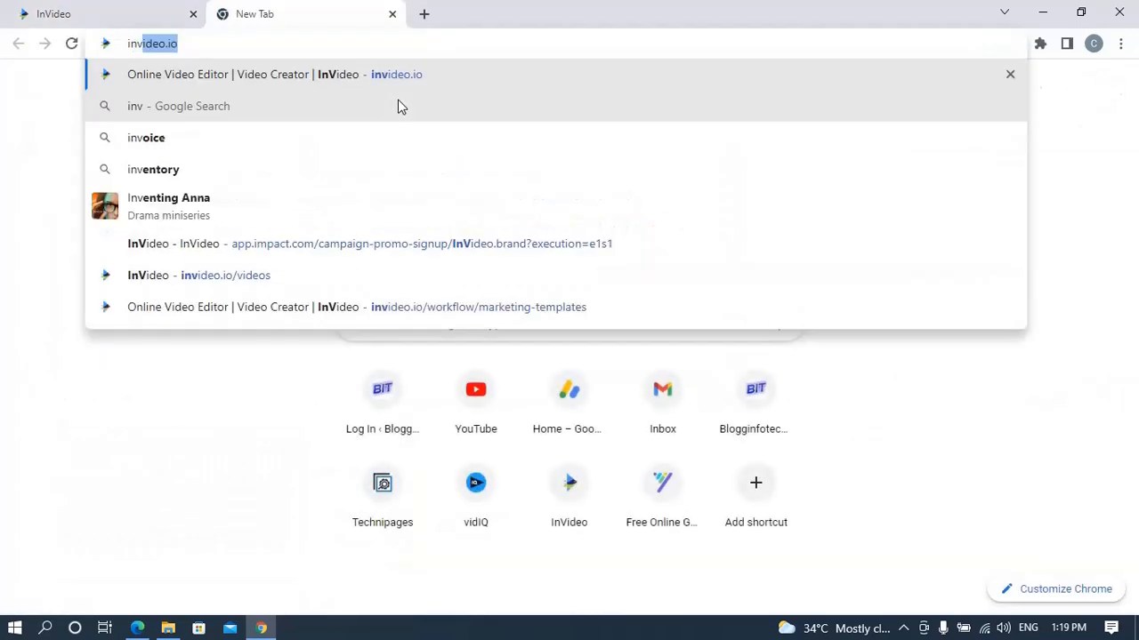
{"action": "key", "text": "Return"}
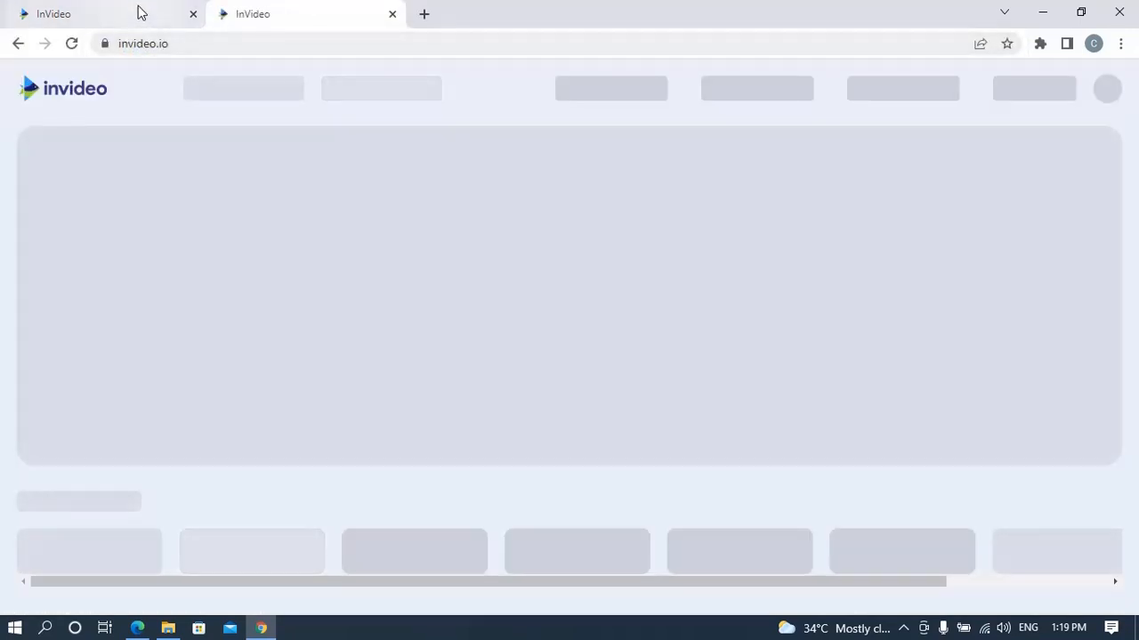
{"action": "left_click", "coordinate": [139, 13]}
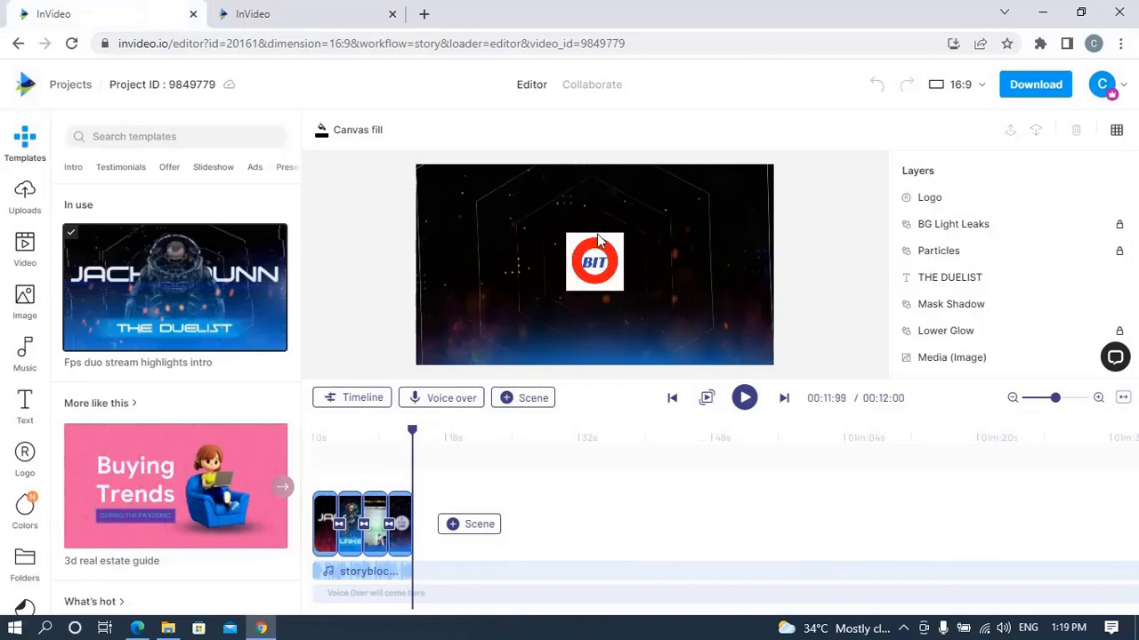
{"action": "left_click", "coordinate": [318, 24]}
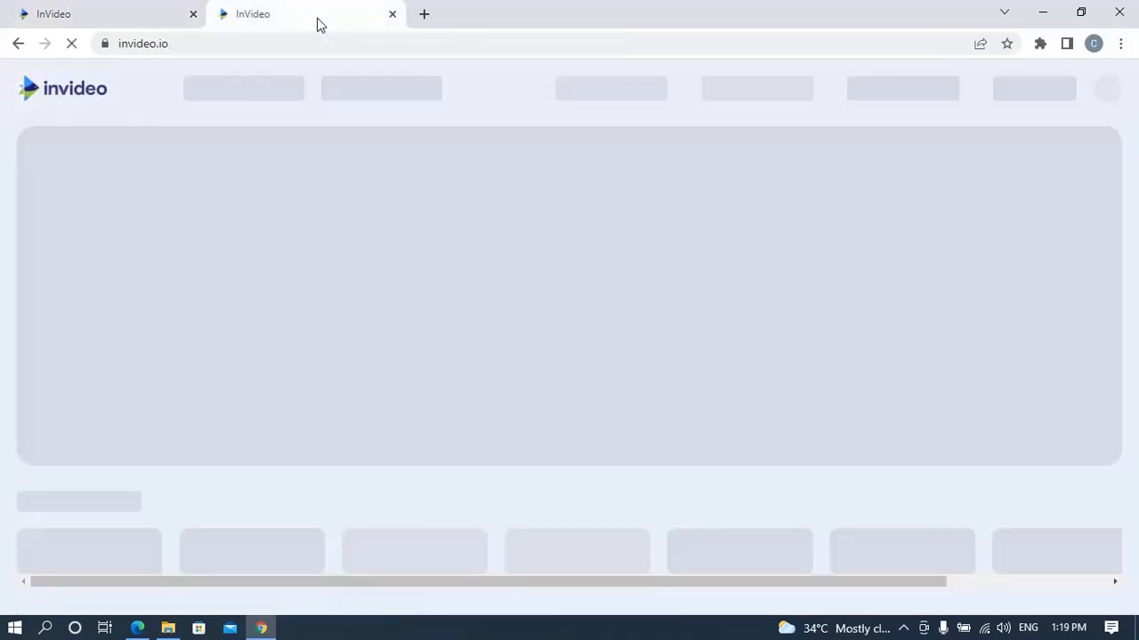
{"action": "left_click", "coordinate": [107, 11]}
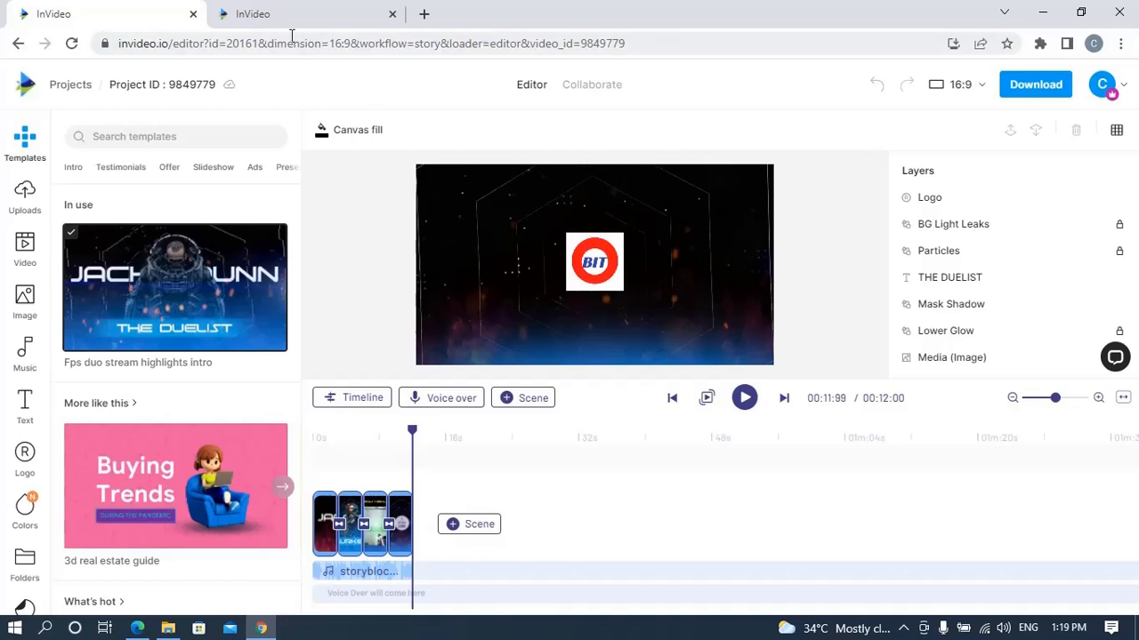
{"action": "left_click", "coordinate": [323, 12]}
{"action": "left_click", "coordinate": [138, 10]}
{"action": "left_click", "coordinate": [330, 21]}
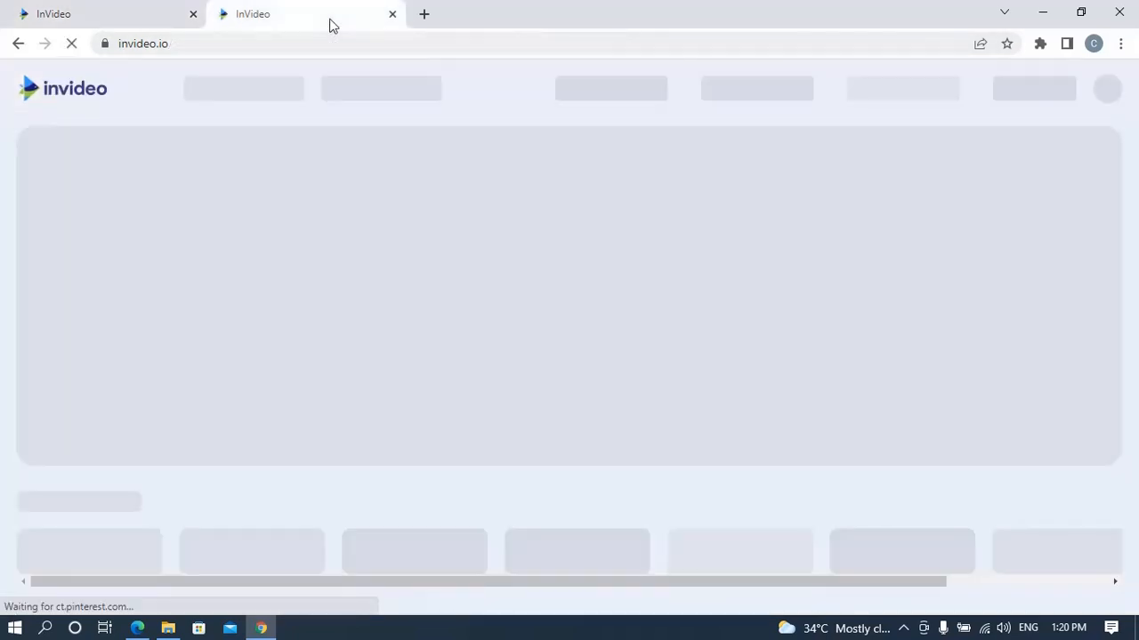
Return to the project editor and play the intro from the start, pausing within the first scene
{"action": "left_click", "coordinate": [122, 16]}
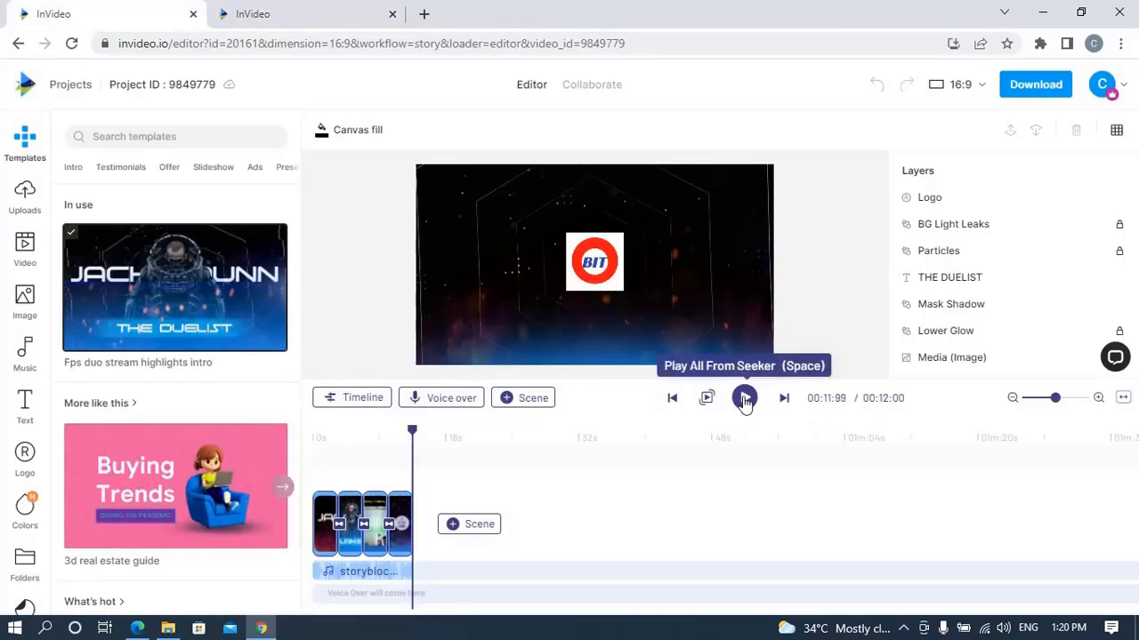
{"action": "left_click", "coordinate": [745, 398]}
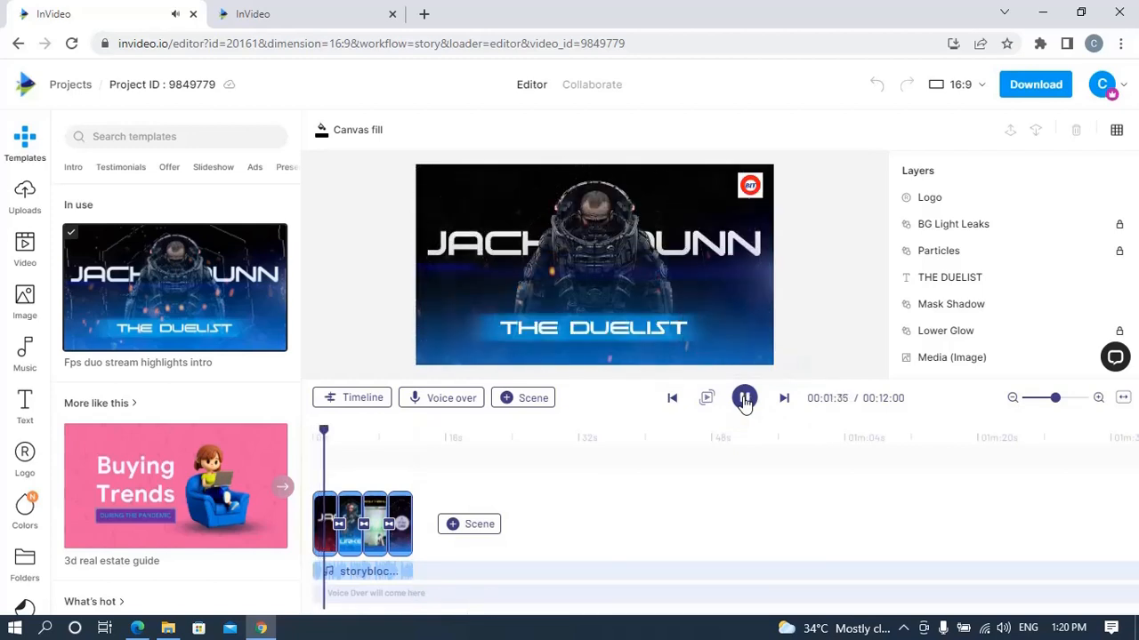
{"action": "left_click", "coordinate": [745, 398]}
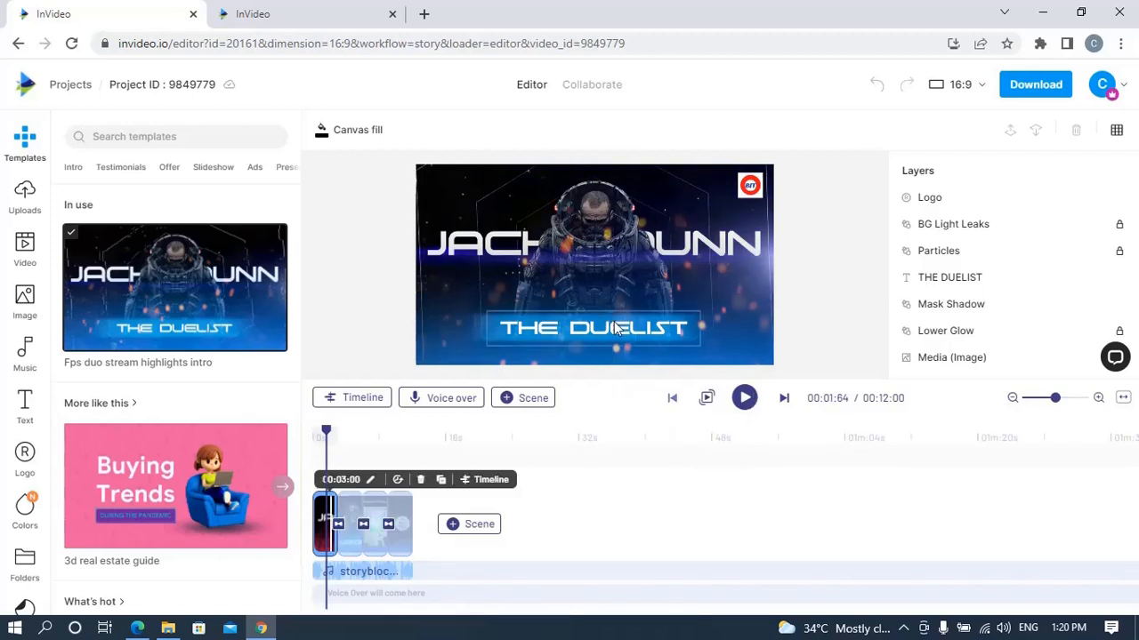
Replace the first scene's THE DUELIST subtitle with "Game Zone"
{"action": "left_click", "coordinate": [663, 333]}
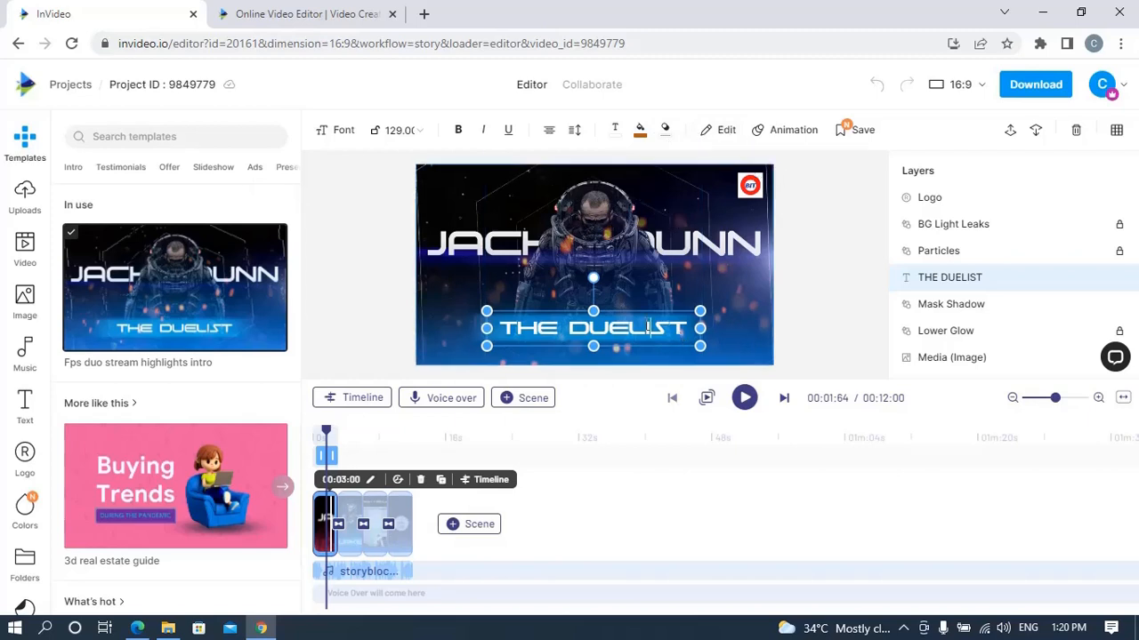
{"action": "triple_click", "coordinate": [648, 328]}
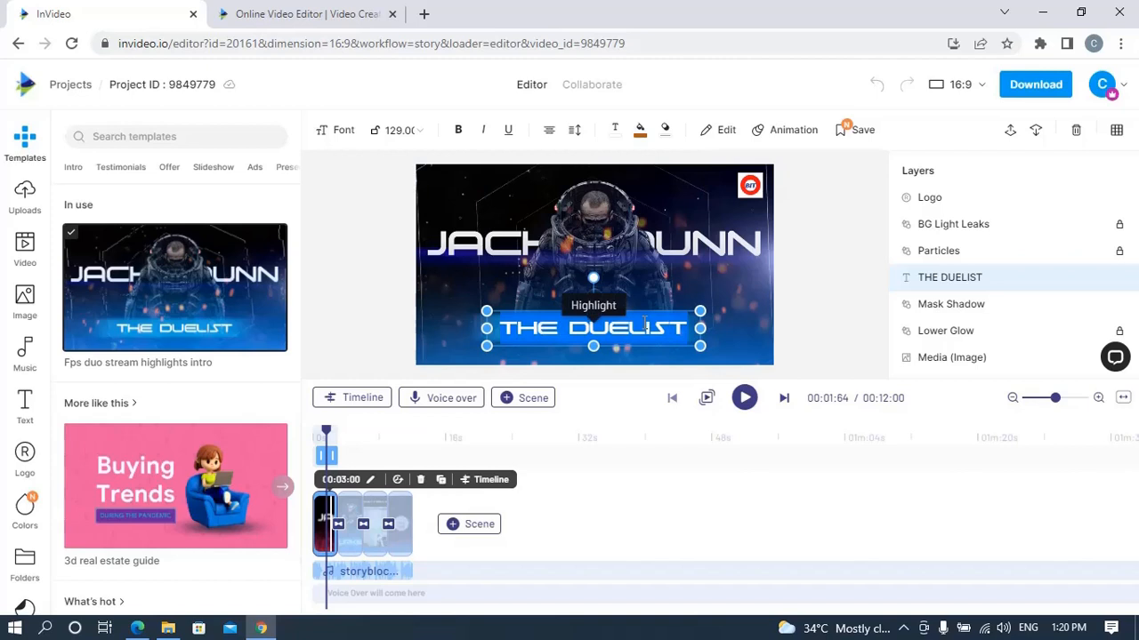
{"action": "type", "text": "My Gs"}
{"action": "key", "text": "BackSpace"}
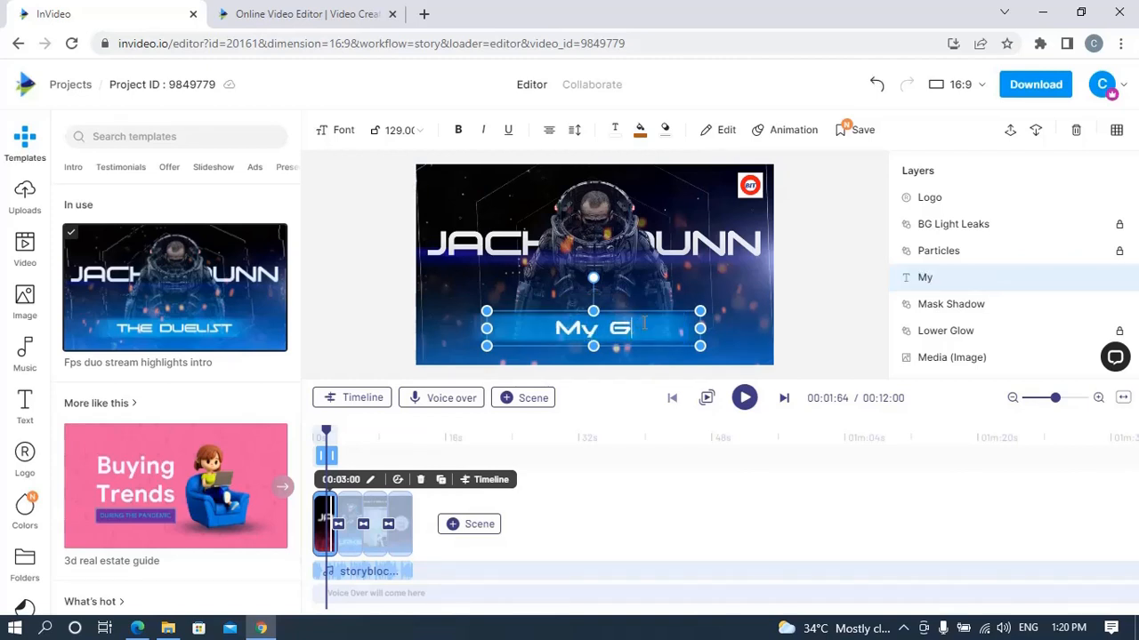
{"action": "key", "text": "BackSpace"}
{"action": "key", "text": "BackSpace"}
{"action": "key", "text": "BackSpace"}
{"action": "key", "text": "BackSpace"}
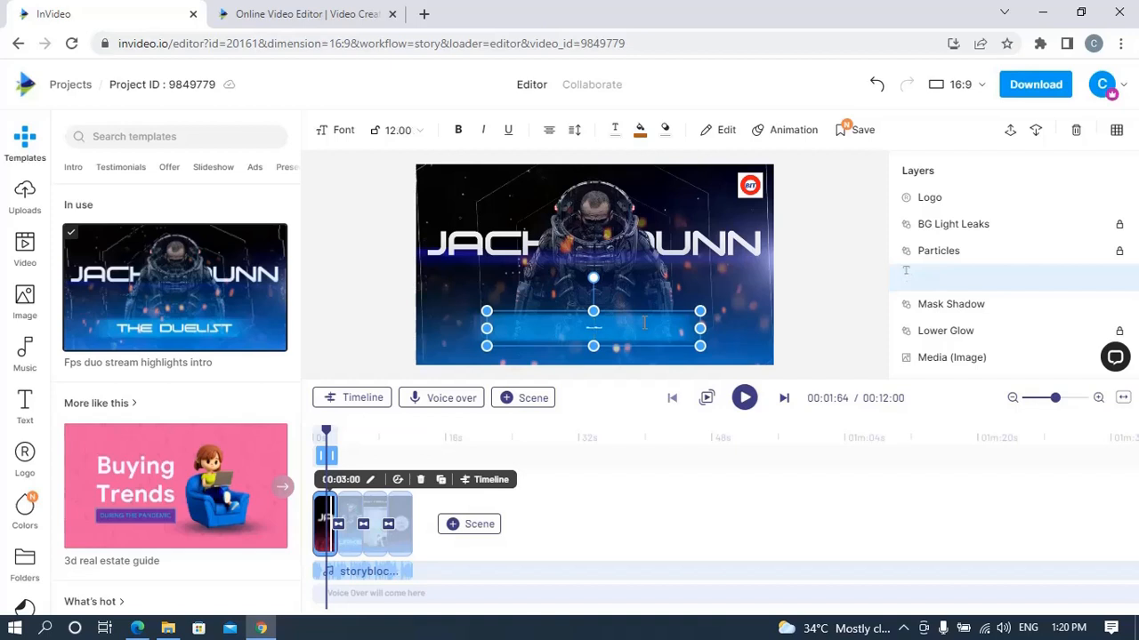
{"action": "type", "text": "Game Zone"}
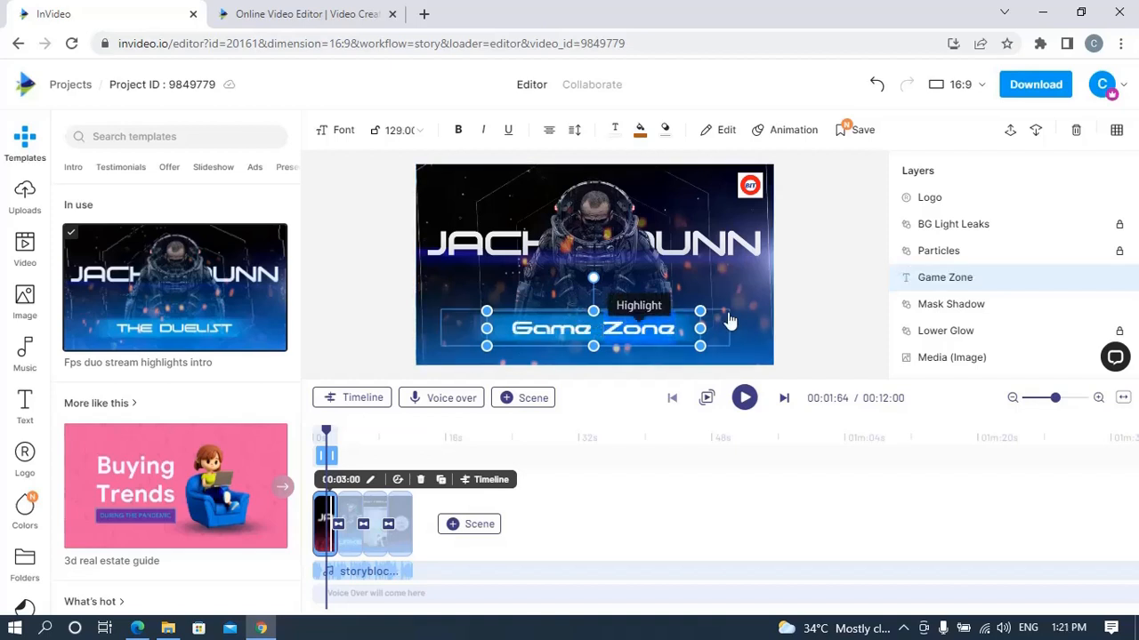
Select the character image in the first scene and play the intro on to the second scene, pausing there
{"action": "left_click", "coordinate": [577, 250]}
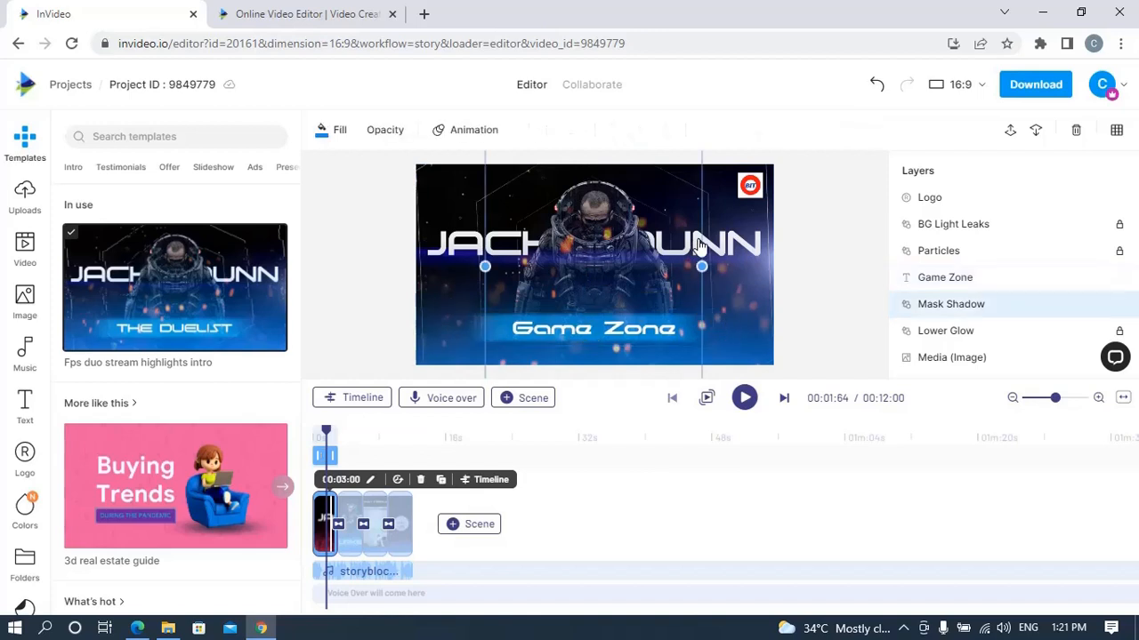
{"action": "left_click", "coordinate": [574, 249]}
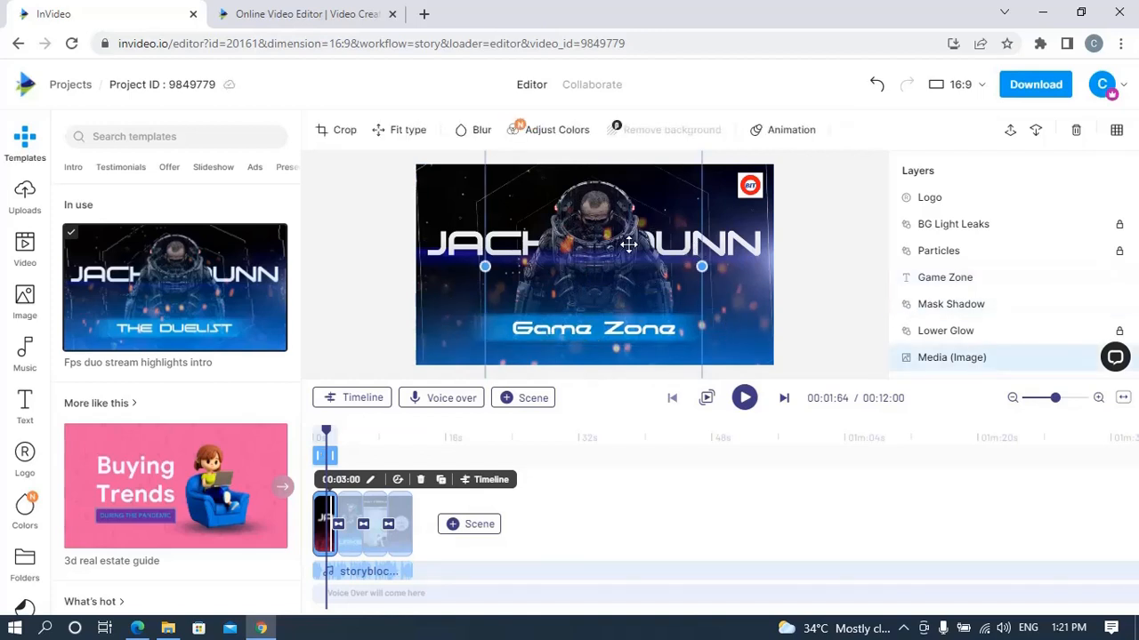
{"action": "left_click", "coordinate": [745, 398]}
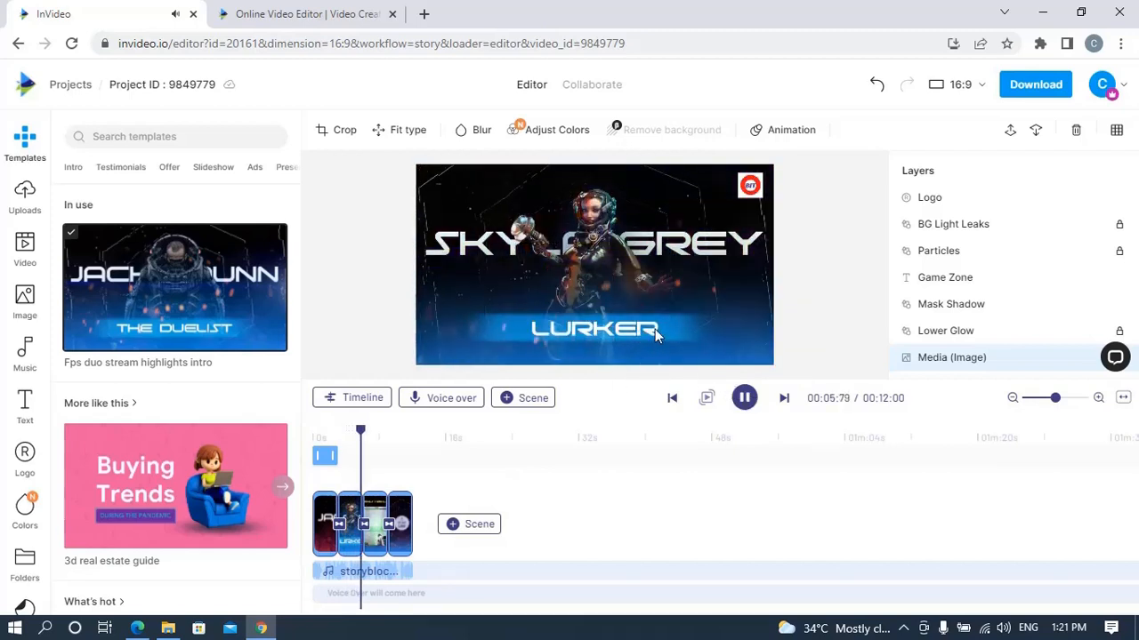
{"action": "left_click", "coordinate": [743, 397]}
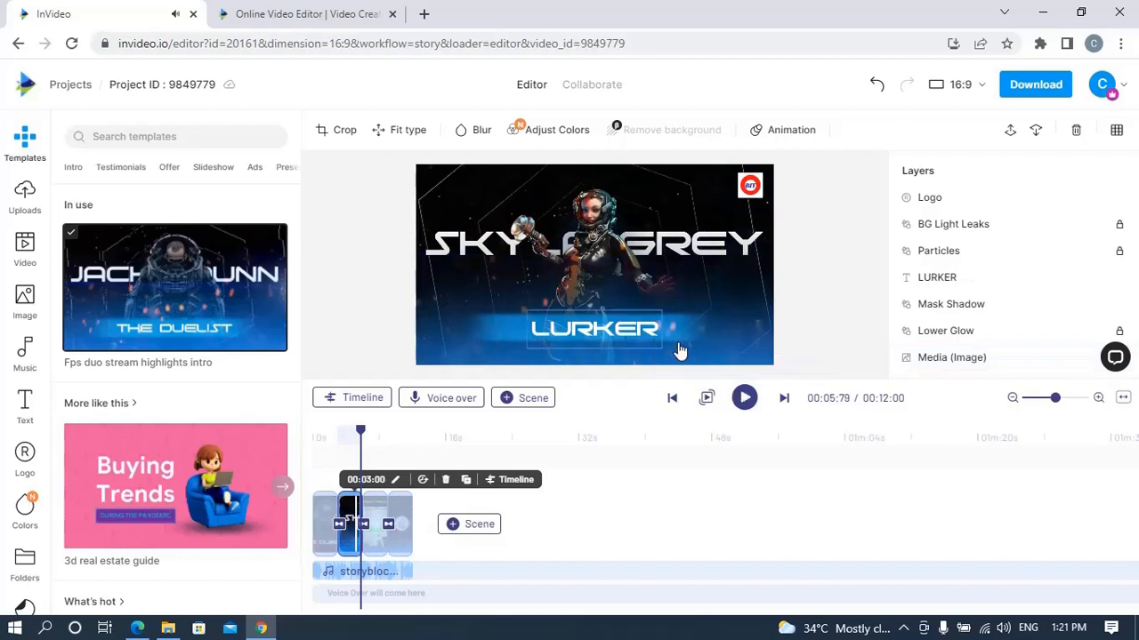
Replace the second scene's LURKER subtitle with a first name through the text editing field, and reselect the subtitle on the canvas
{"action": "left_click", "coordinate": [635, 333]}
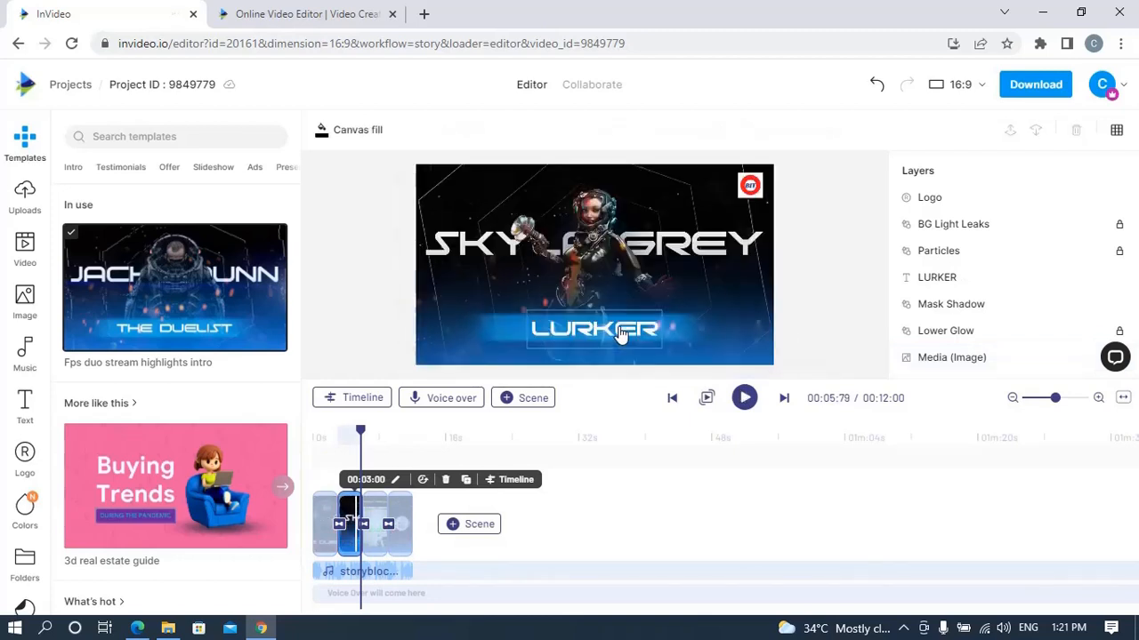
{"action": "left_click", "coordinate": [621, 331]}
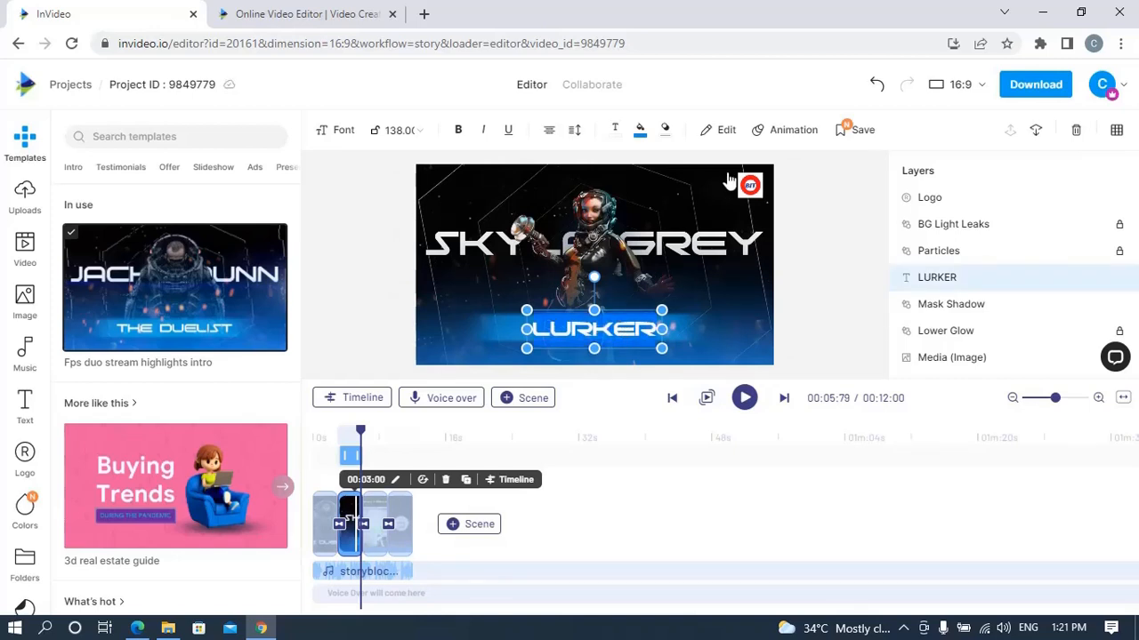
{"action": "left_click", "coordinate": [719, 131]}
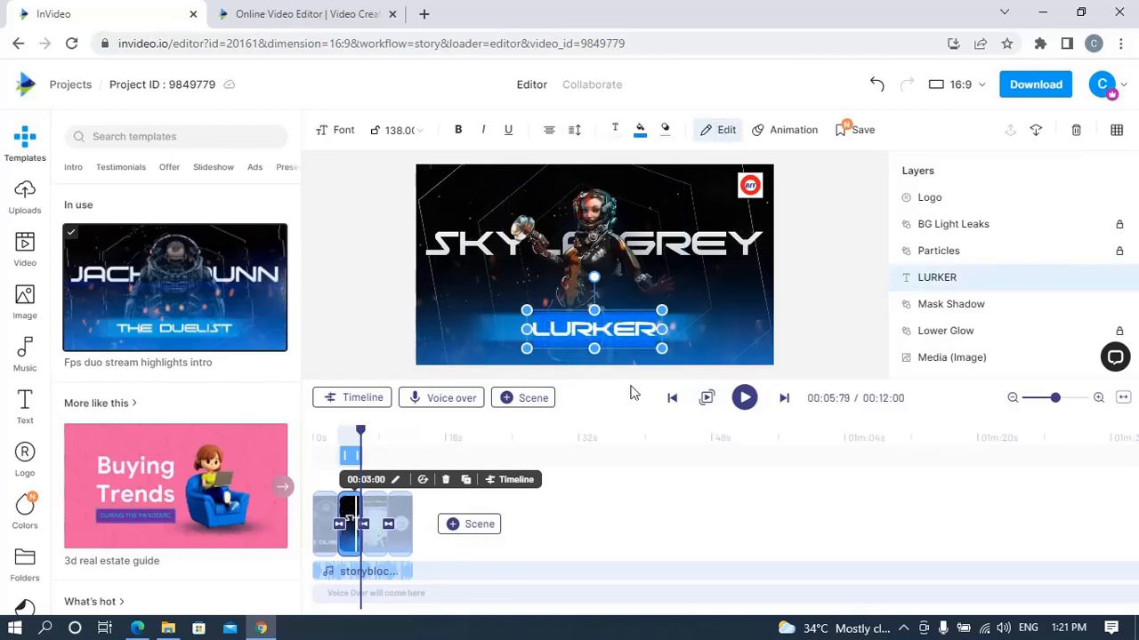
{"action": "left_click", "coordinate": [627, 326]}
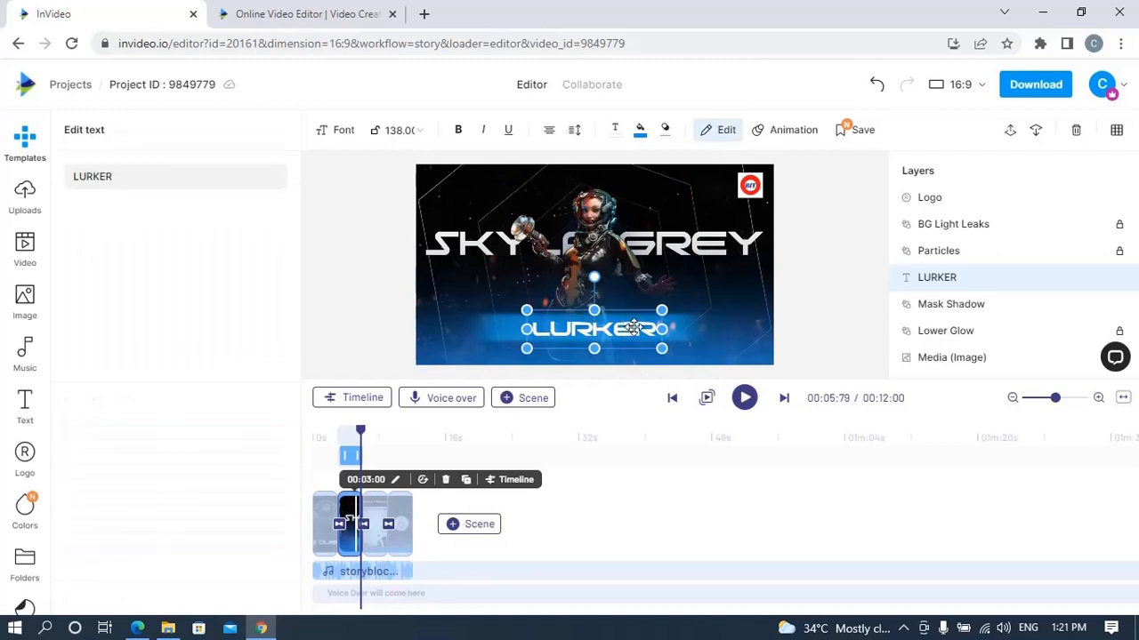
{"action": "left_click", "coordinate": [145, 178]}
{"action": "double_click", "coordinate": [145, 178]}
{"action": "left_click", "coordinate": [100, 182]}
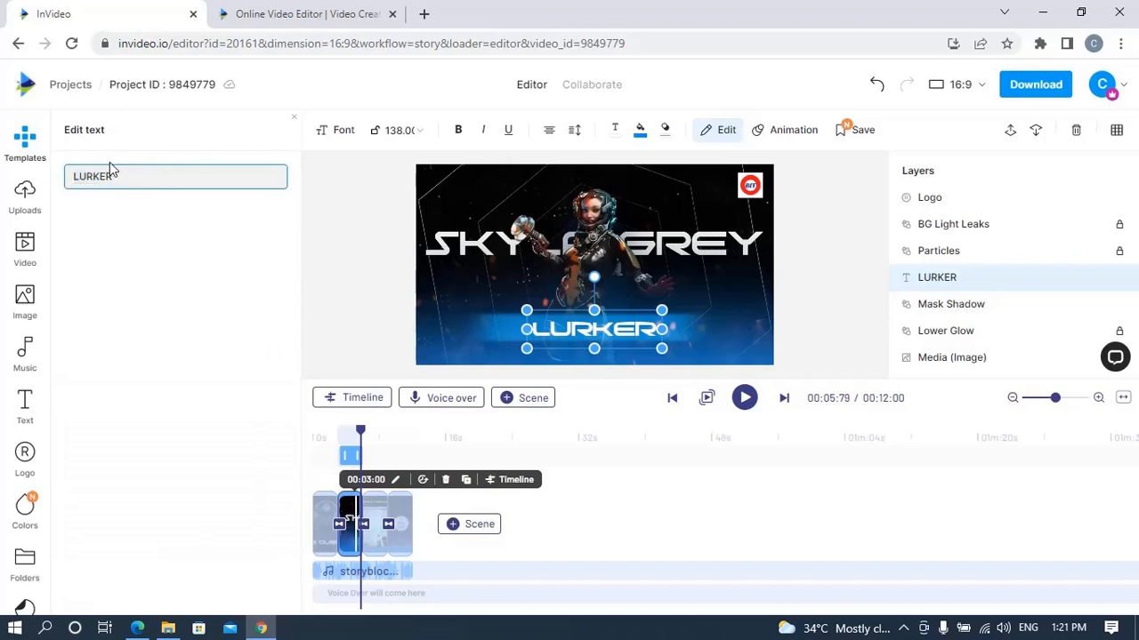
{"action": "double_click", "coordinate": [125, 173]}
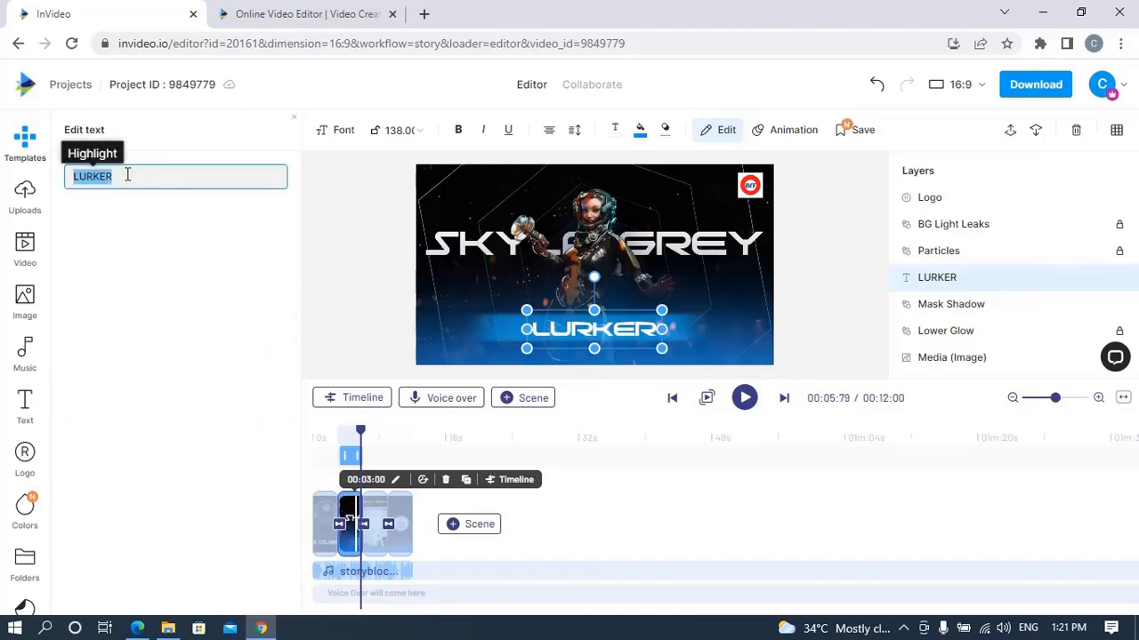
{"action": "type", "text": "C"}
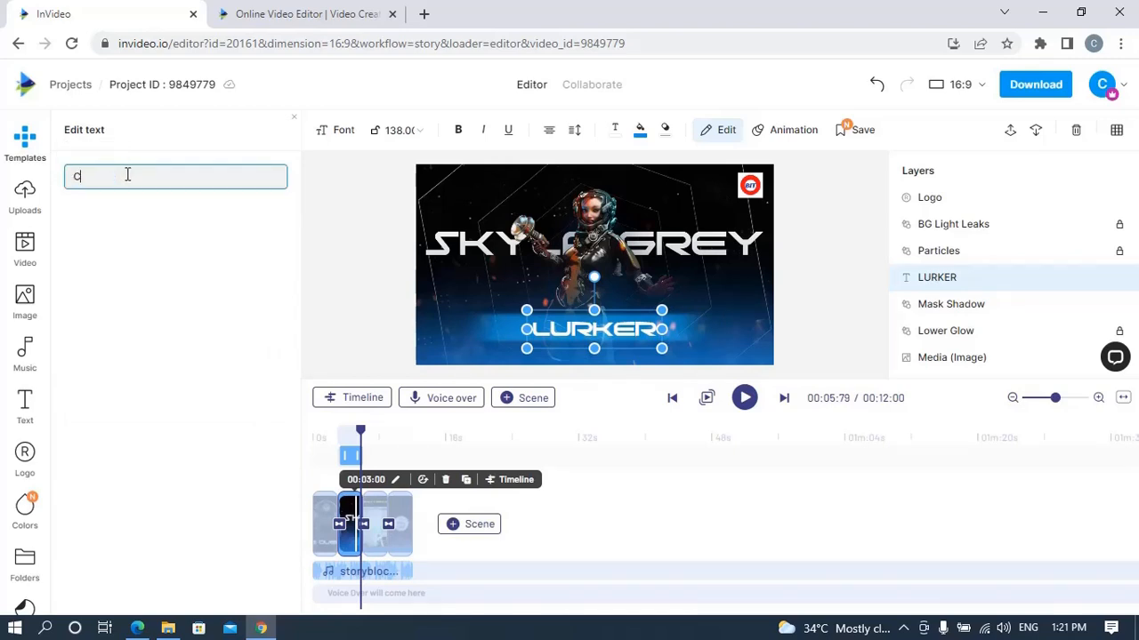
{"action": "type", "text": "hris"}
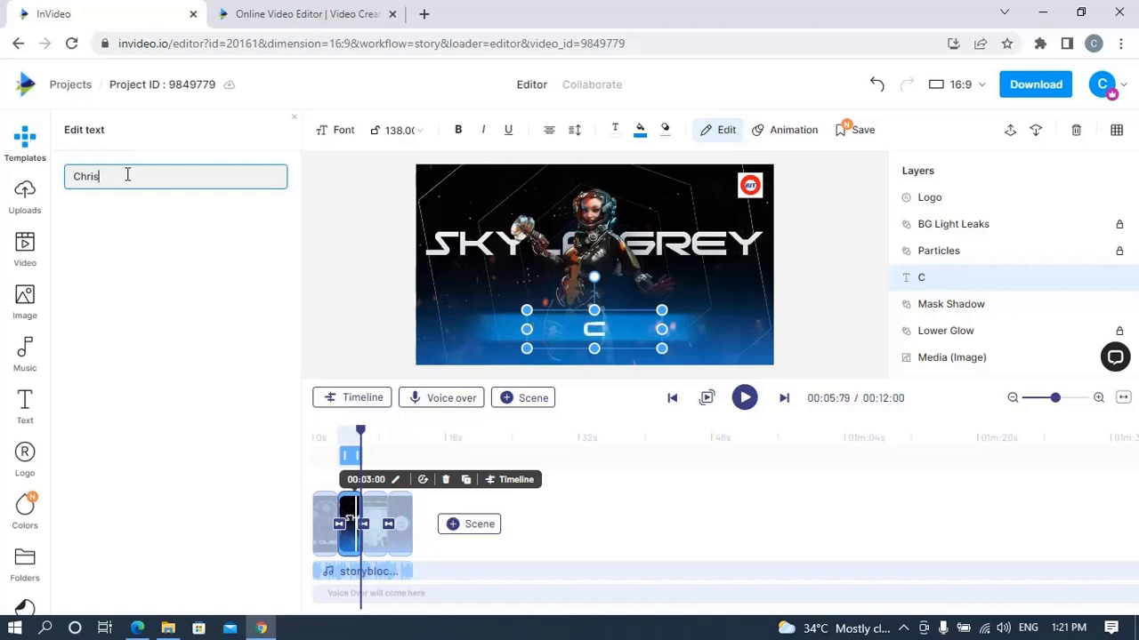
{"action": "left_click", "coordinate": [369, 254]}
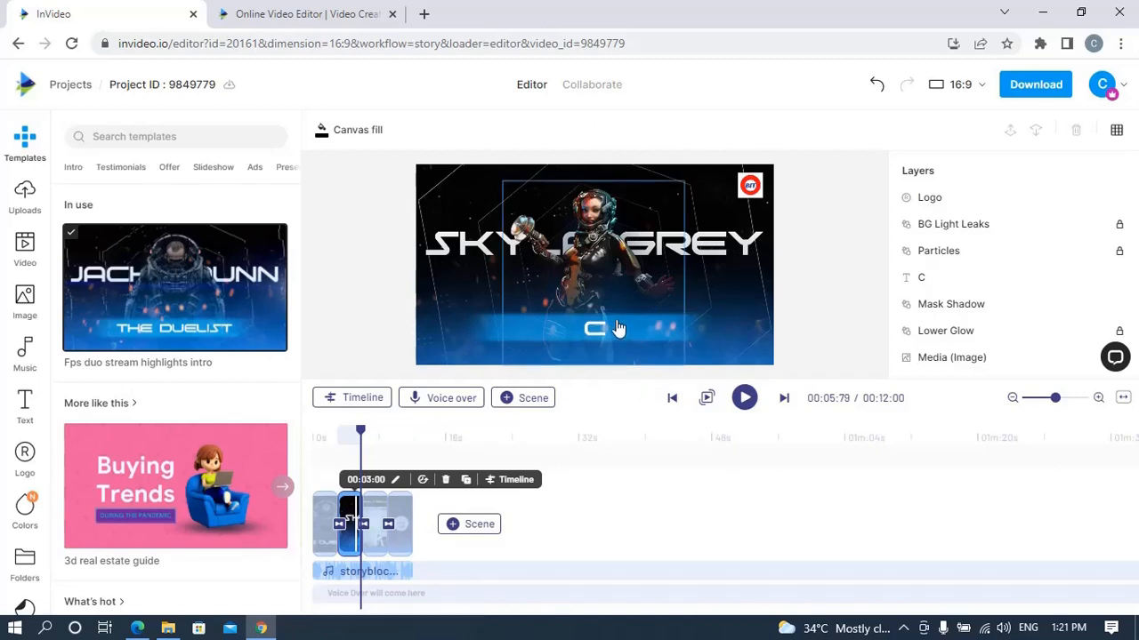
{"action": "left_click", "coordinate": [594, 335]}
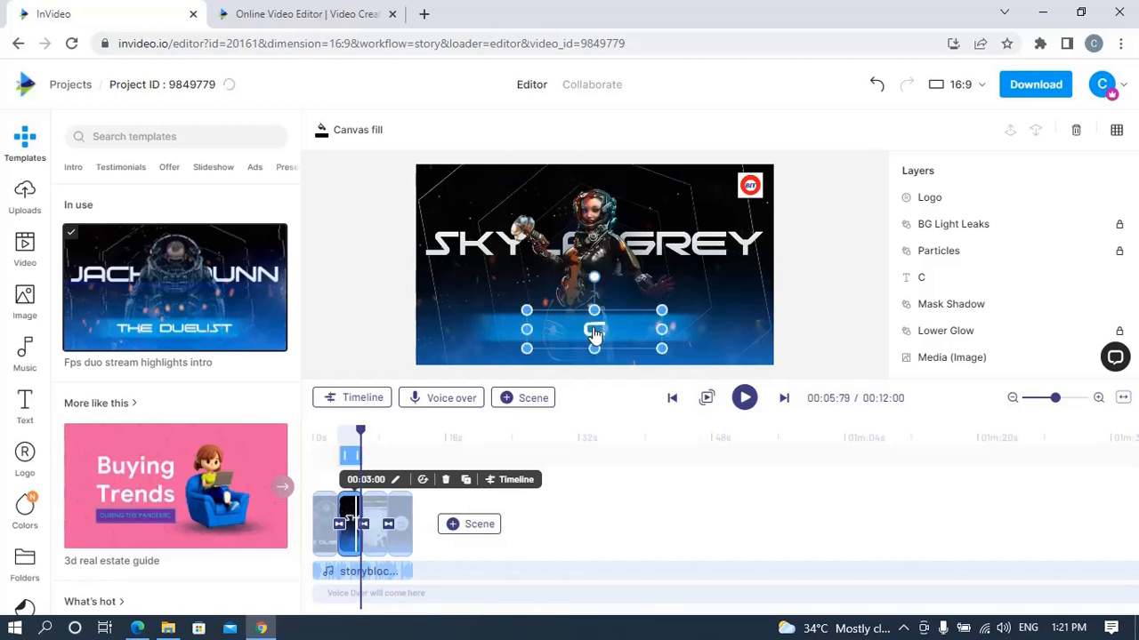
{"action": "key", "text": "ctrl+a"}
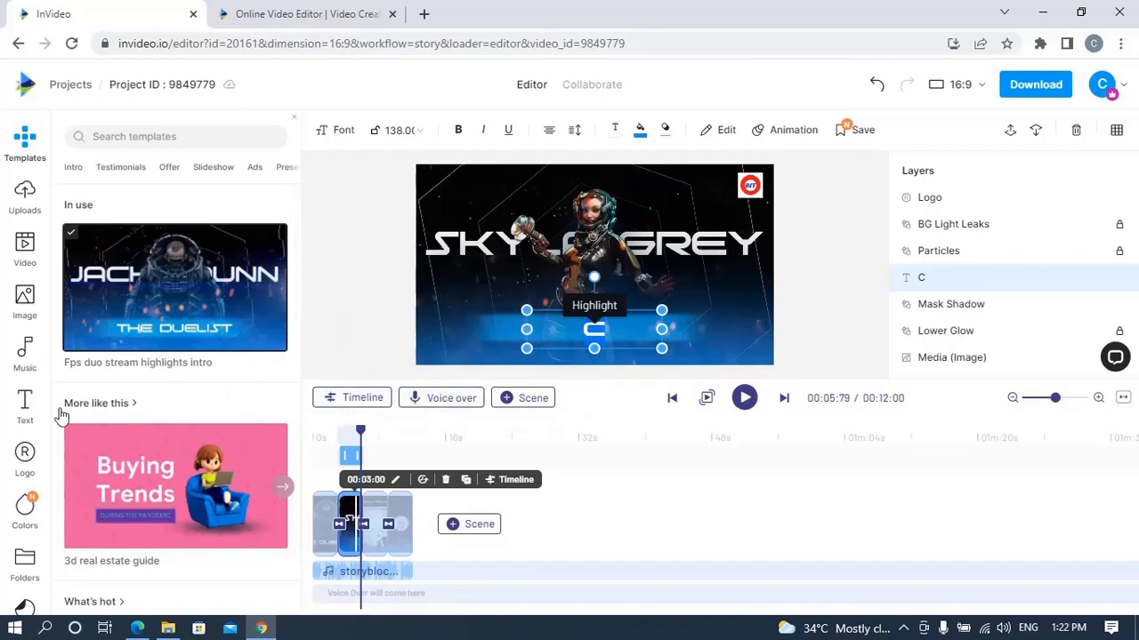
Open the music library's genre list and the voice-over options to examine the available audio choices
{"action": "left_click", "coordinate": [24, 354]}
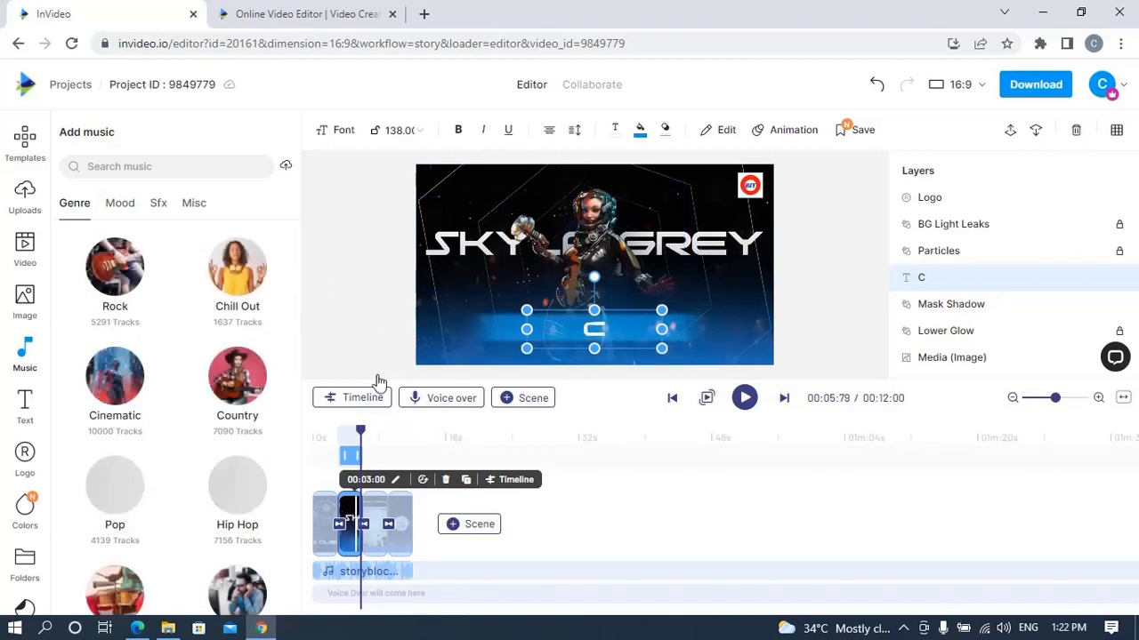
{"action": "left_click", "coordinate": [445, 405]}
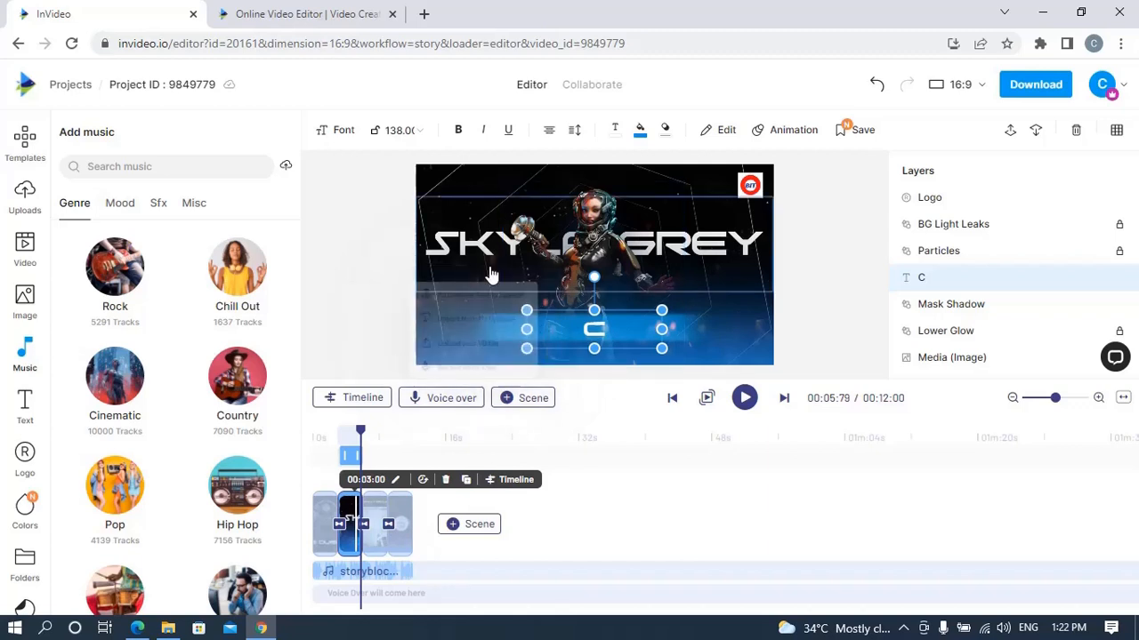
{"action": "left_click", "coordinate": [449, 398]}
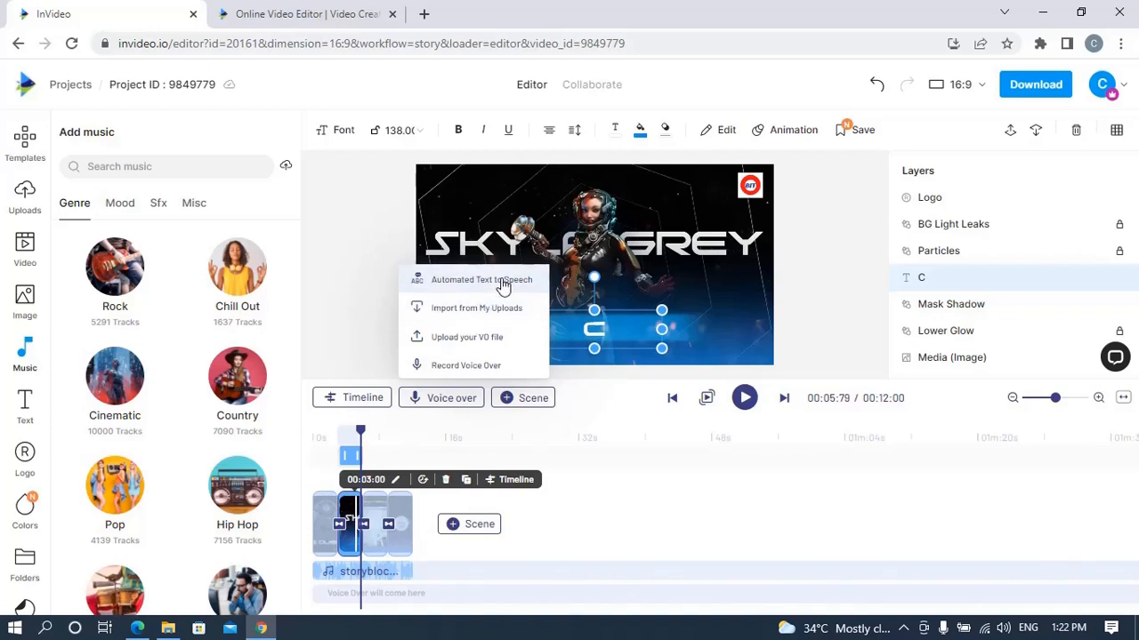
Open the automated text-to-speech voice-over tool and replace the placeholder script with "Welcome to my channel"
{"action": "left_click", "coordinate": [501, 282]}
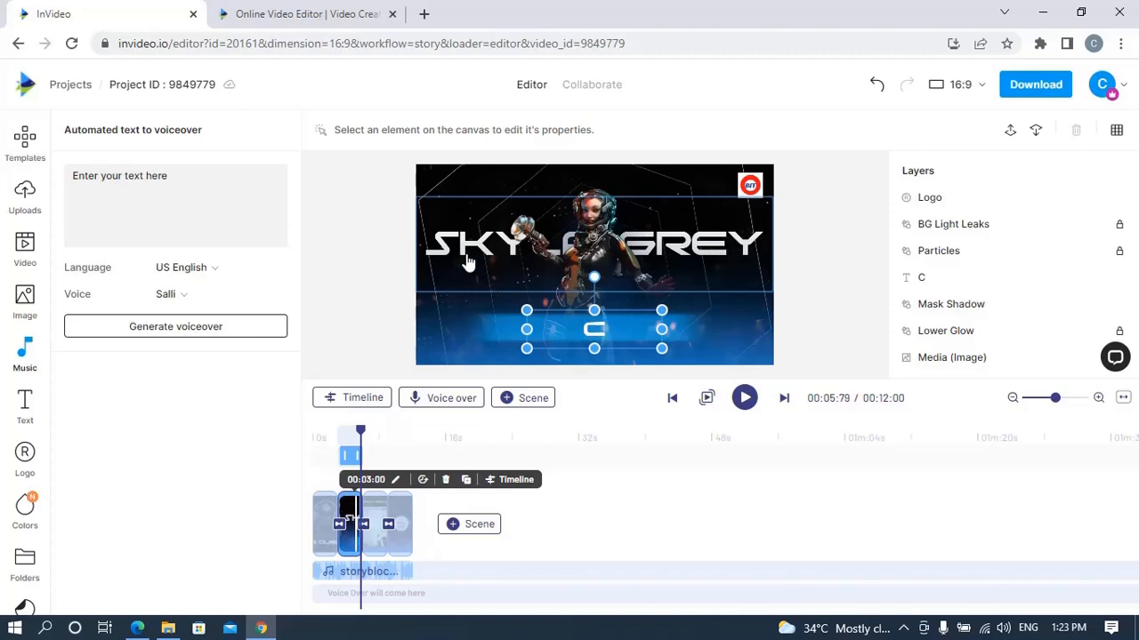
{"action": "triple_click", "coordinate": [175, 176]}
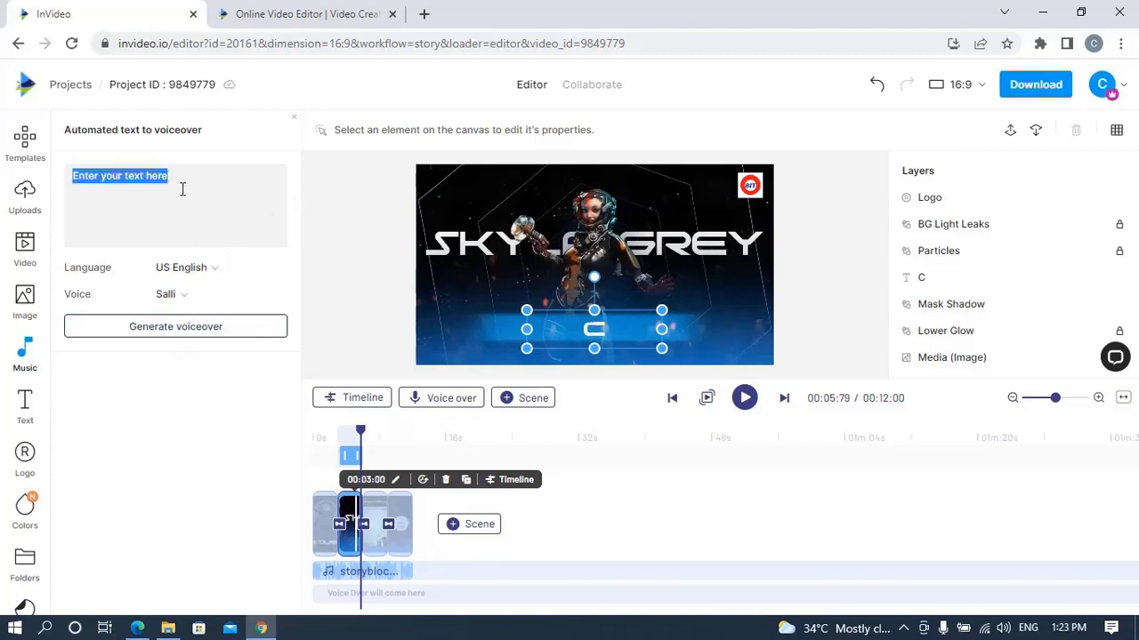
{"action": "key", "text": "BackSpace"}
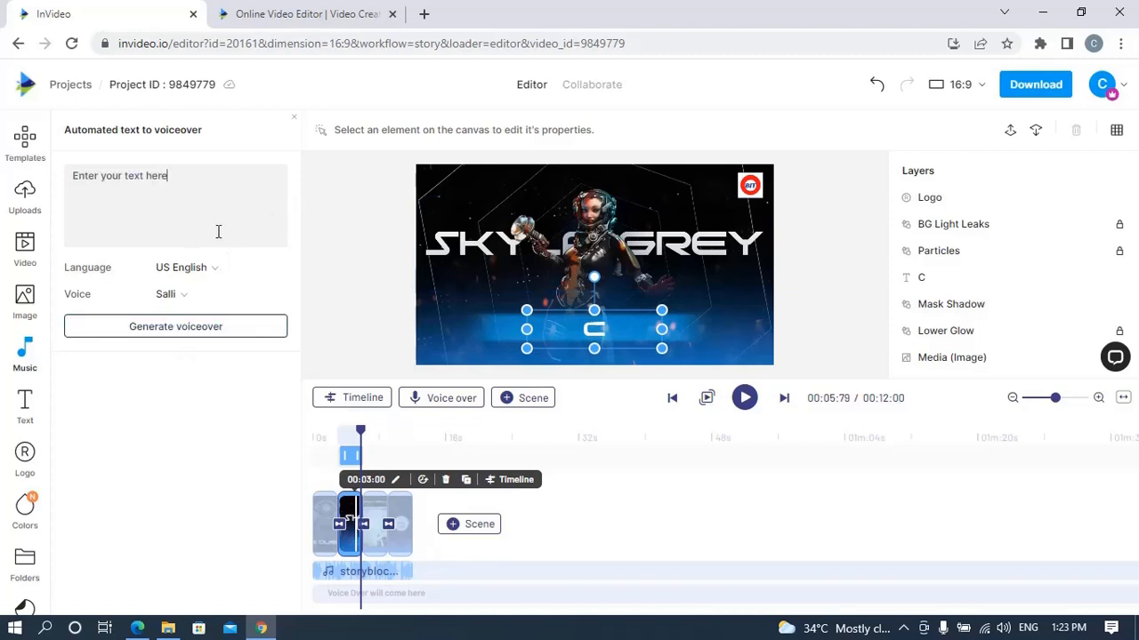
{"action": "triple_click", "coordinate": [176, 175]}
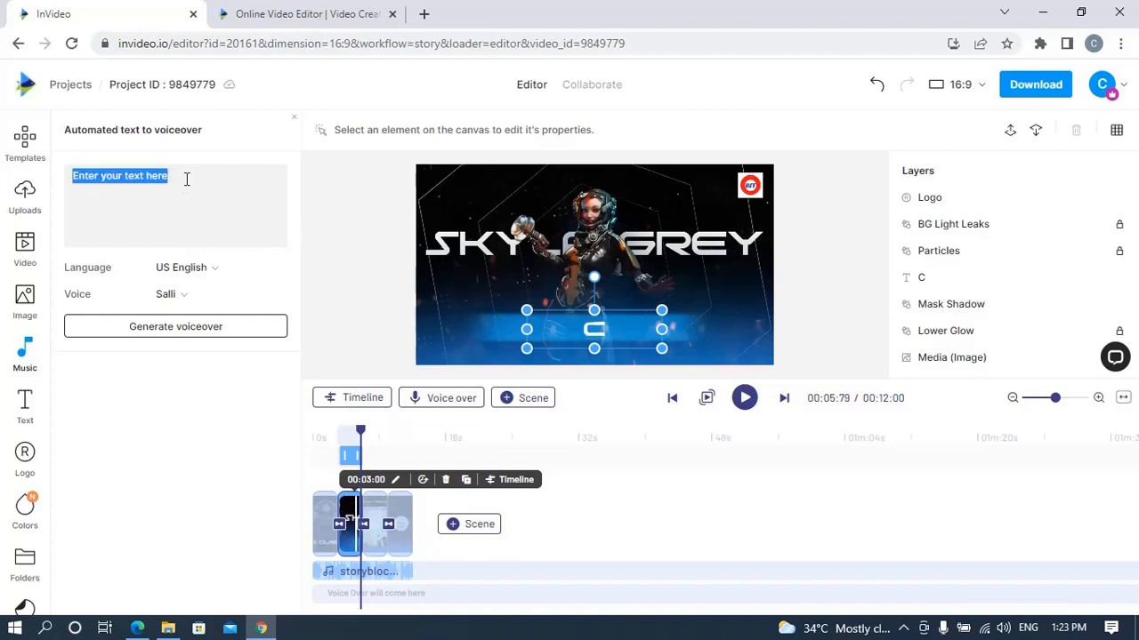
{"action": "key", "text": "BackSpace"}
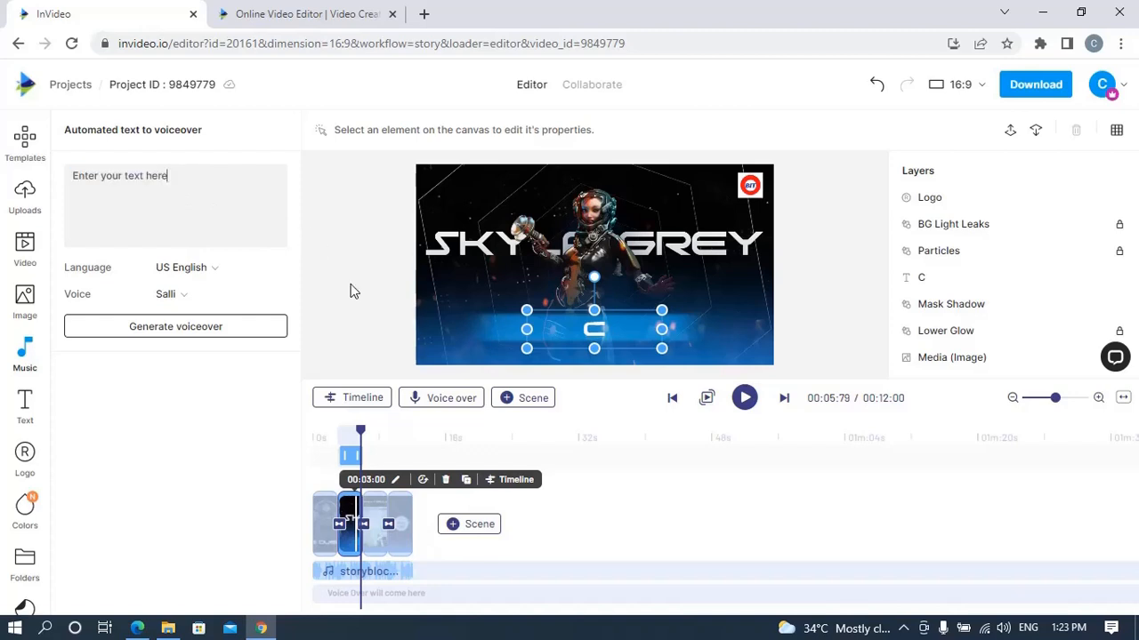
{"action": "triple_click", "coordinate": [185, 177]}
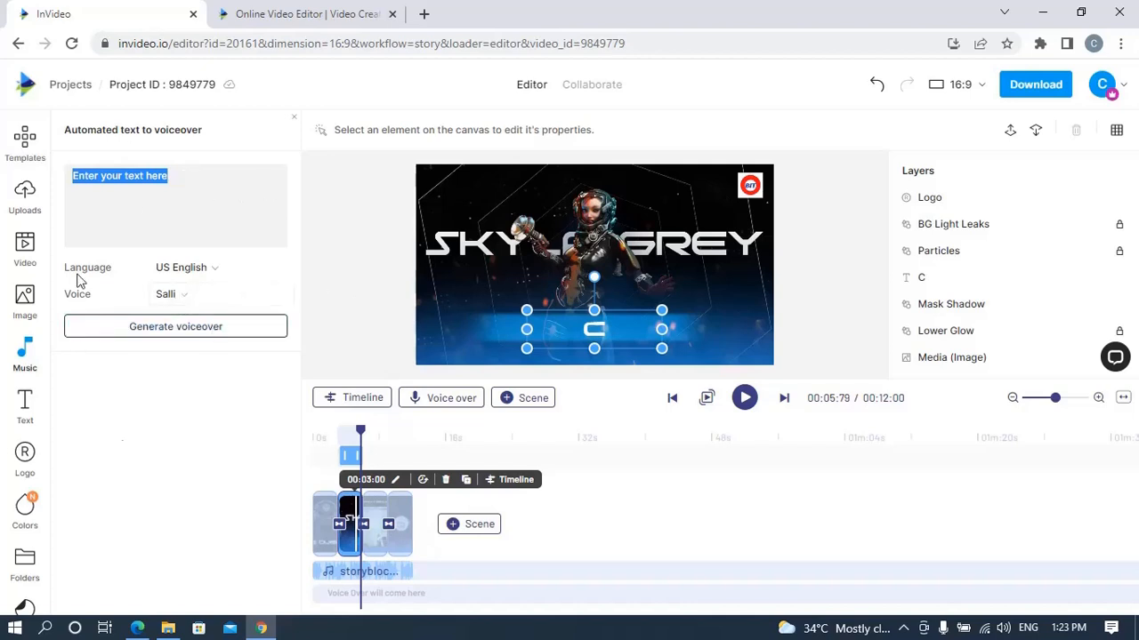
{"action": "type", "text": "Wloome"}
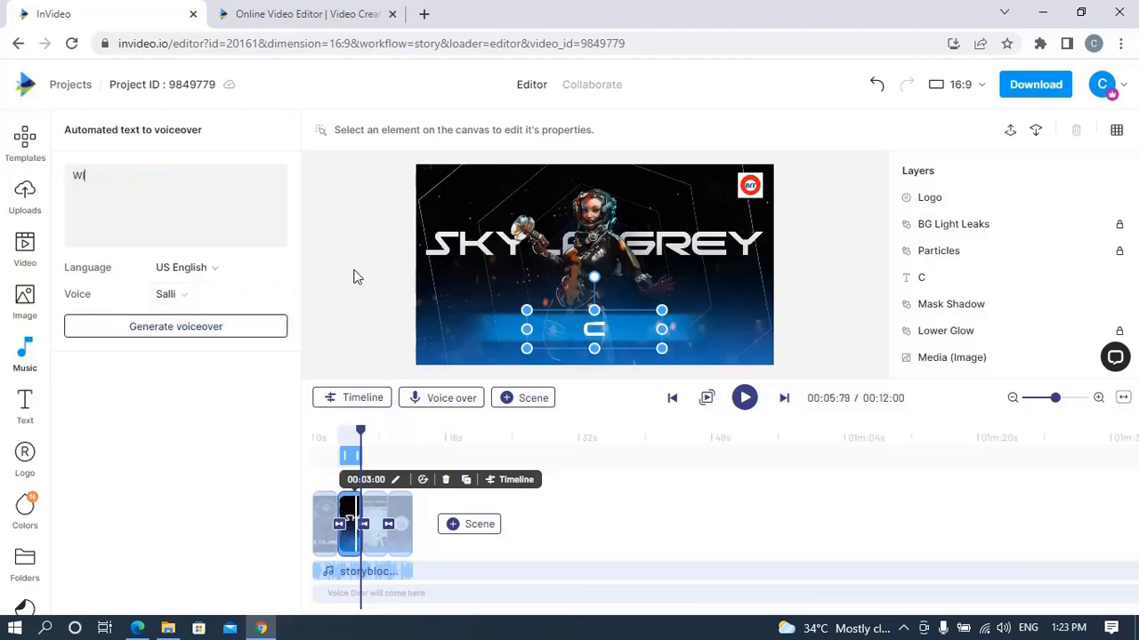
{"action": "key", "text": "BackSpace"}
{"action": "key", "text": "BackSpace"}
{"action": "key", "text": "BackSpace"}
{"action": "key", "text": "BackSpace"}
{"action": "key", "text": "BackSpace"}
{"action": "type", "text": "elcome to my channel"}
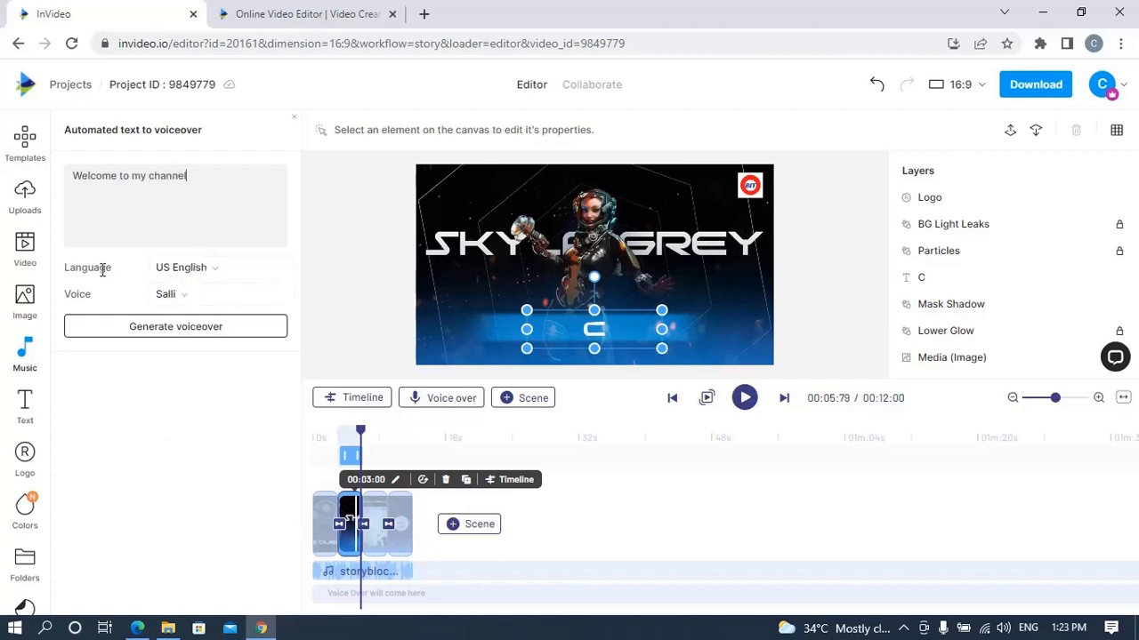
Sample the Matthew voice, choose it for the voice-over, and generate the audio
{"action": "left_click", "coordinate": [185, 299]}
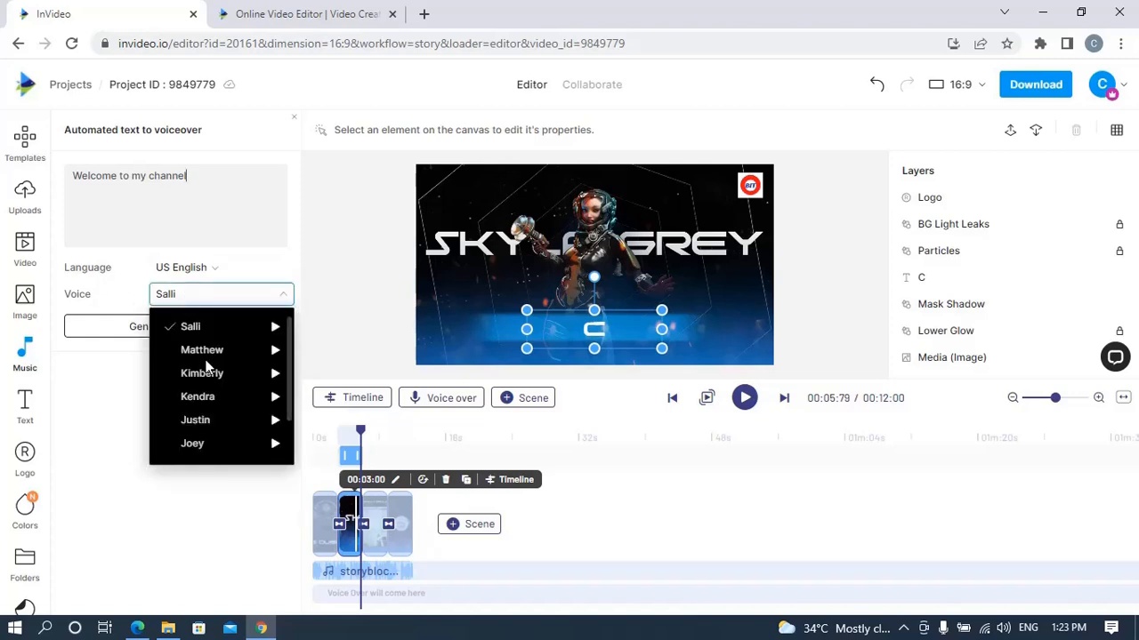
{"action": "left_click", "coordinate": [276, 351]}
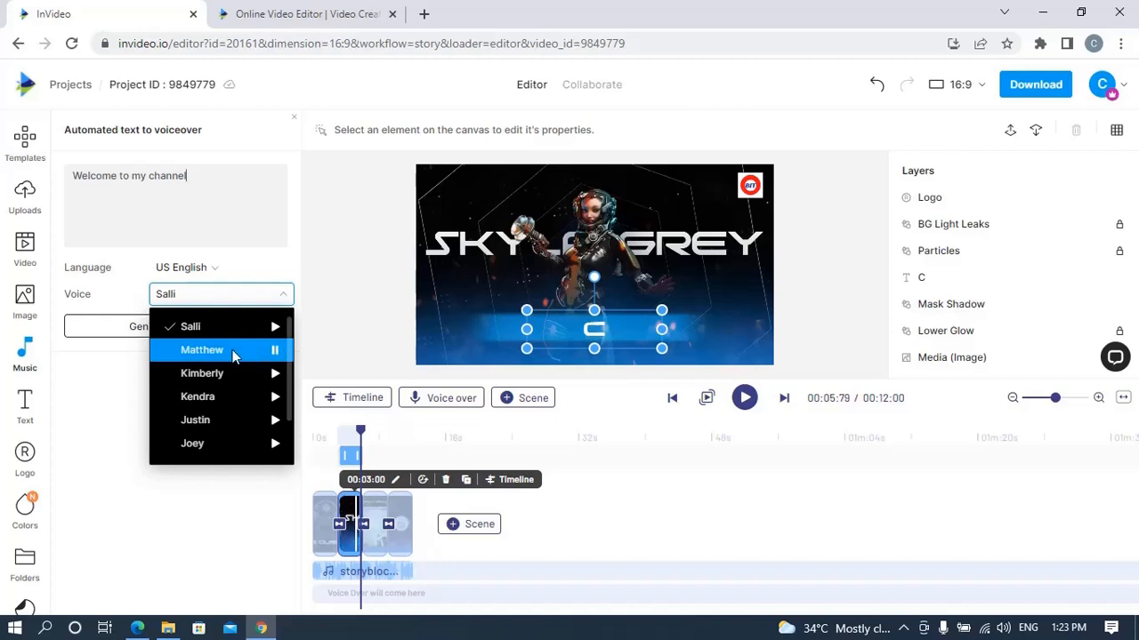
{"action": "left_click", "coordinate": [205, 350]}
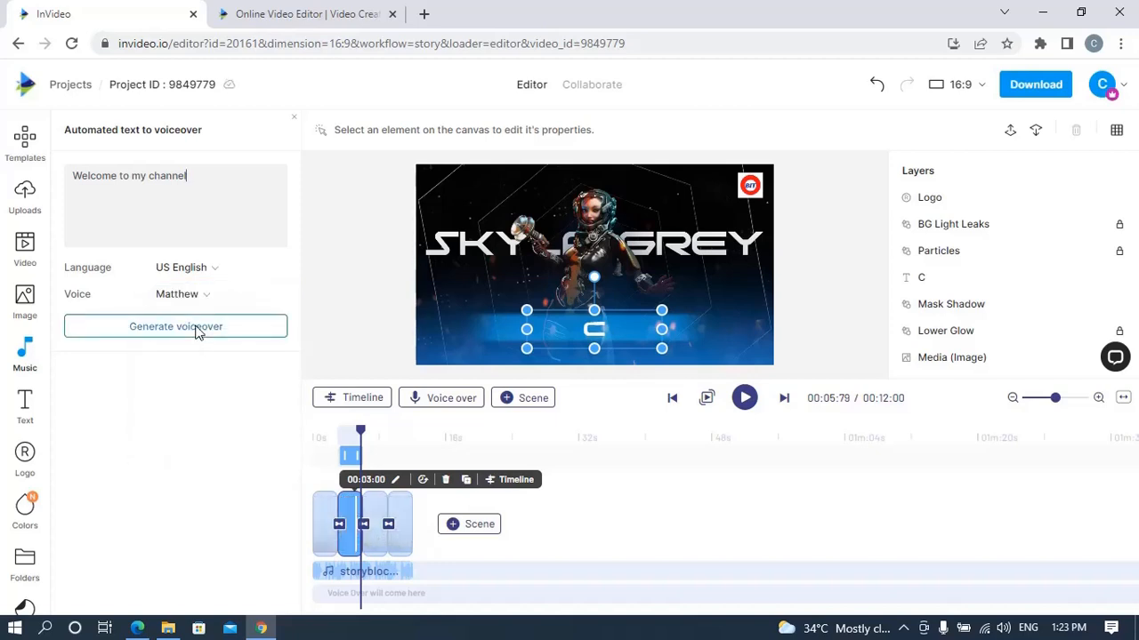
{"action": "left_click", "coordinate": [197, 330]}
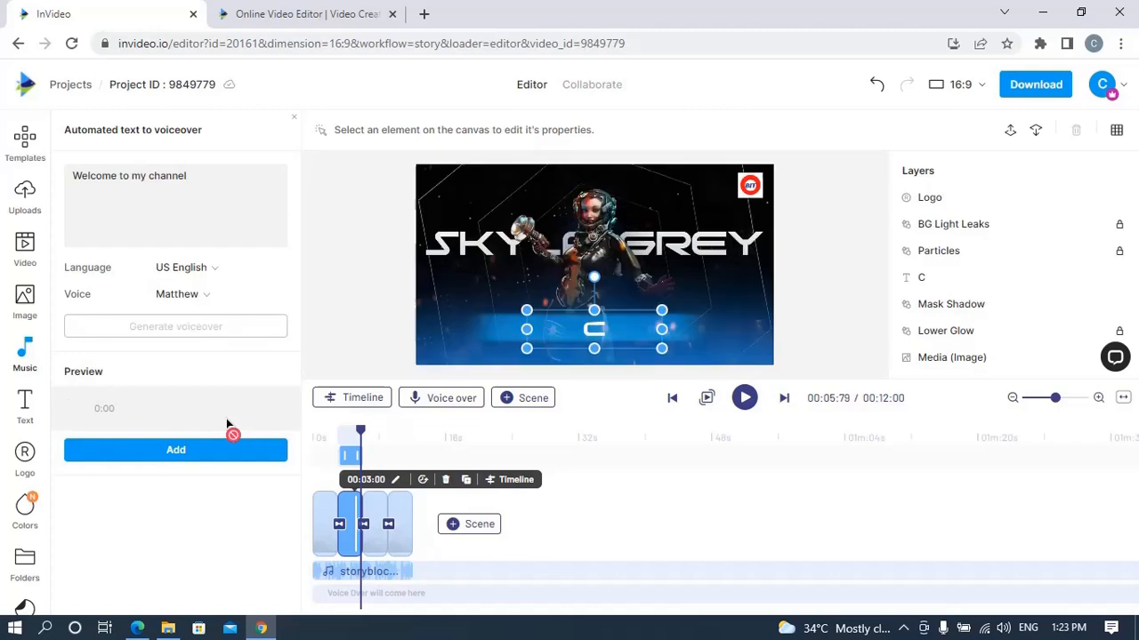
Preview the generated voice-over and add it to the second scene's timeline
{"action": "left_click", "coordinate": [76, 410]}
{"action": "left_click", "coordinate": [75, 410]}
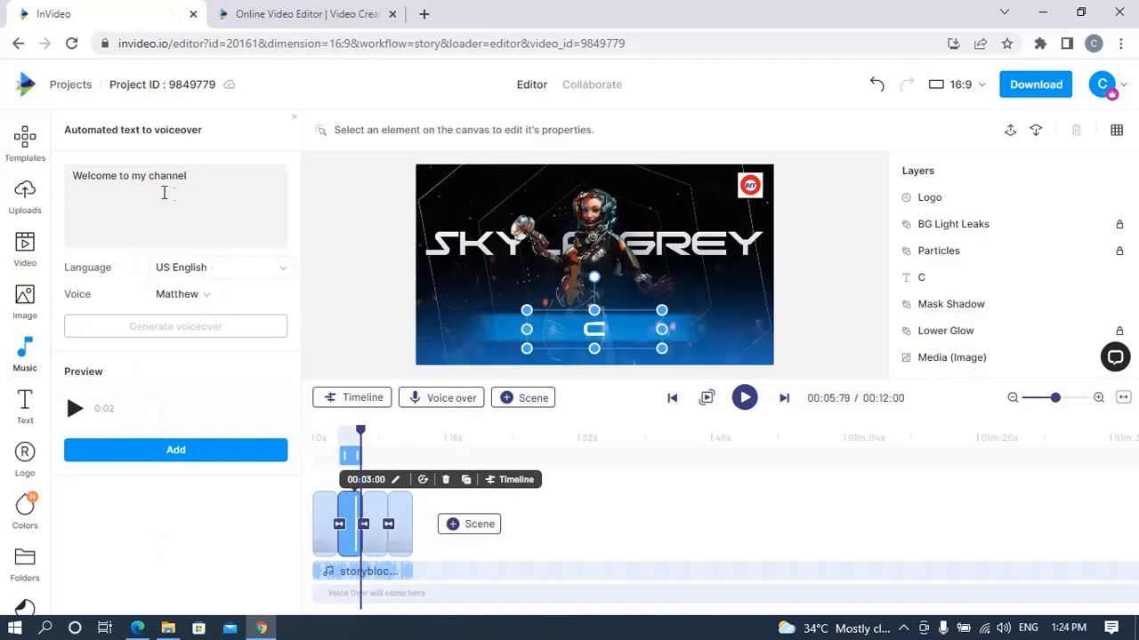
{"action": "left_click", "coordinate": [178, 454]}
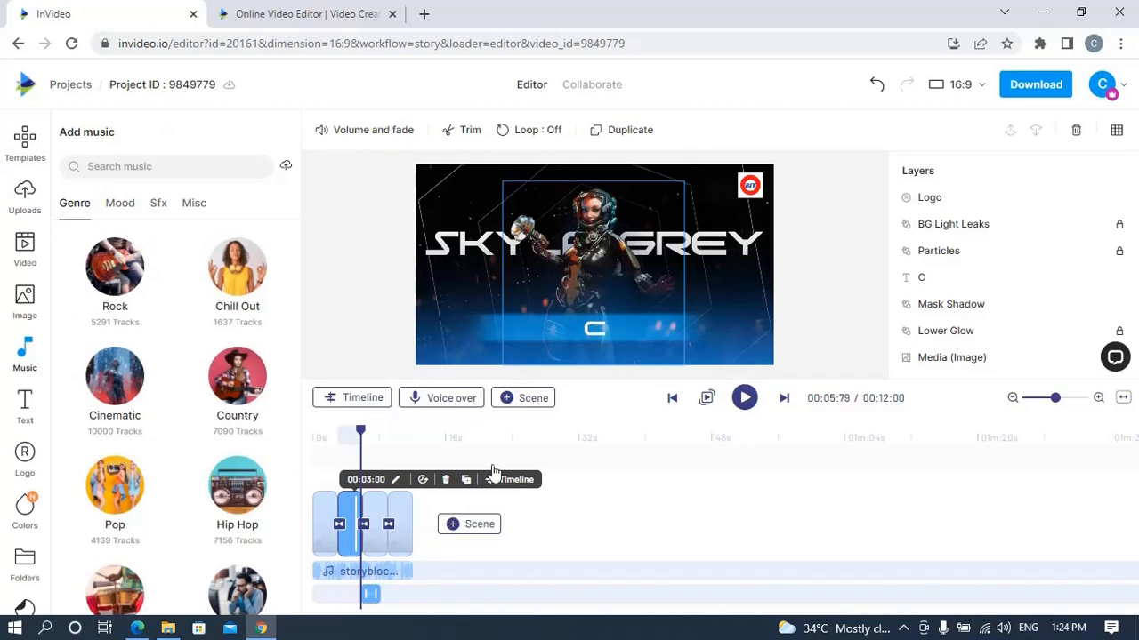
{"action": "left_click", "coordinate": [466, 397]}
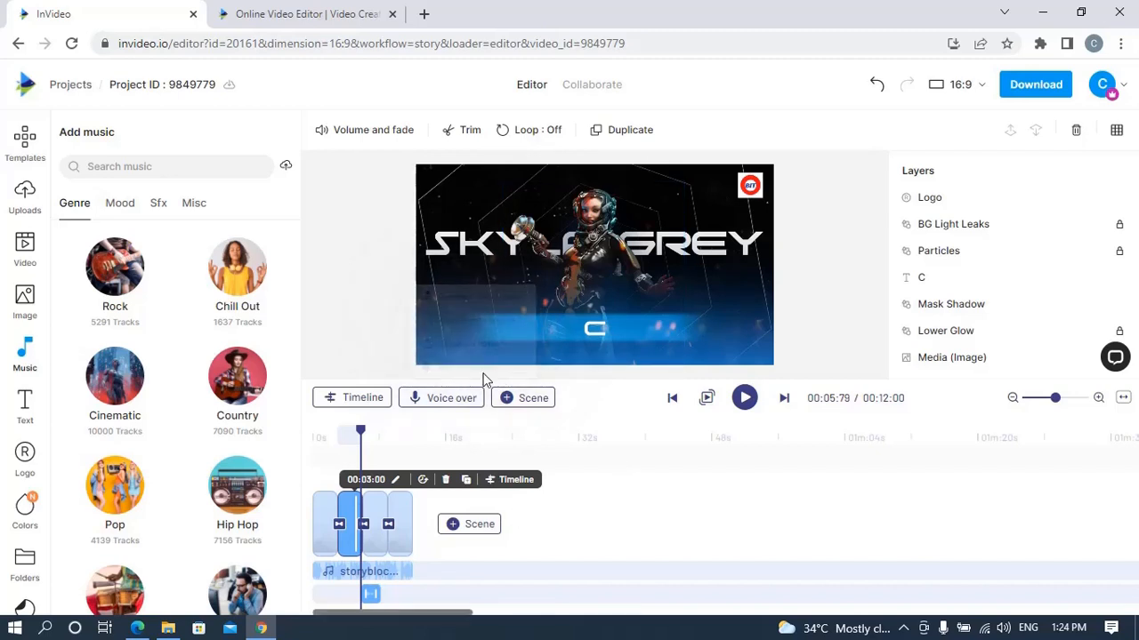
{"action": "left_click", "coordinate": [457, 394]}
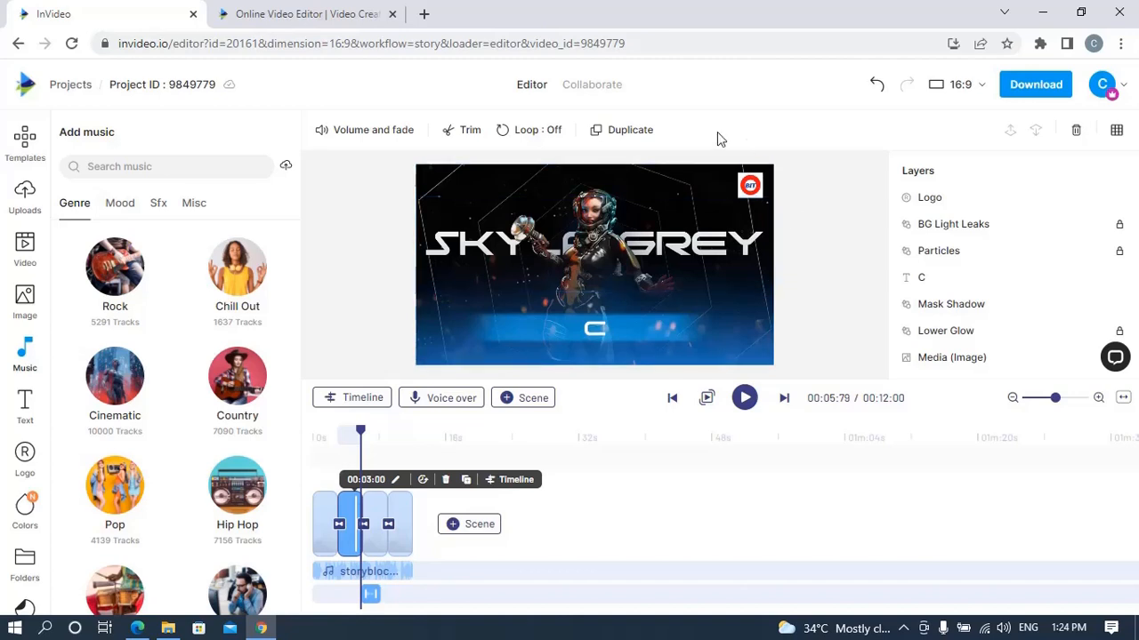
Switch to the InVideo home page and examine the team invitation dialog, the account options and the profile page
{"action": "left_click", "coordinate": [316, 12]}
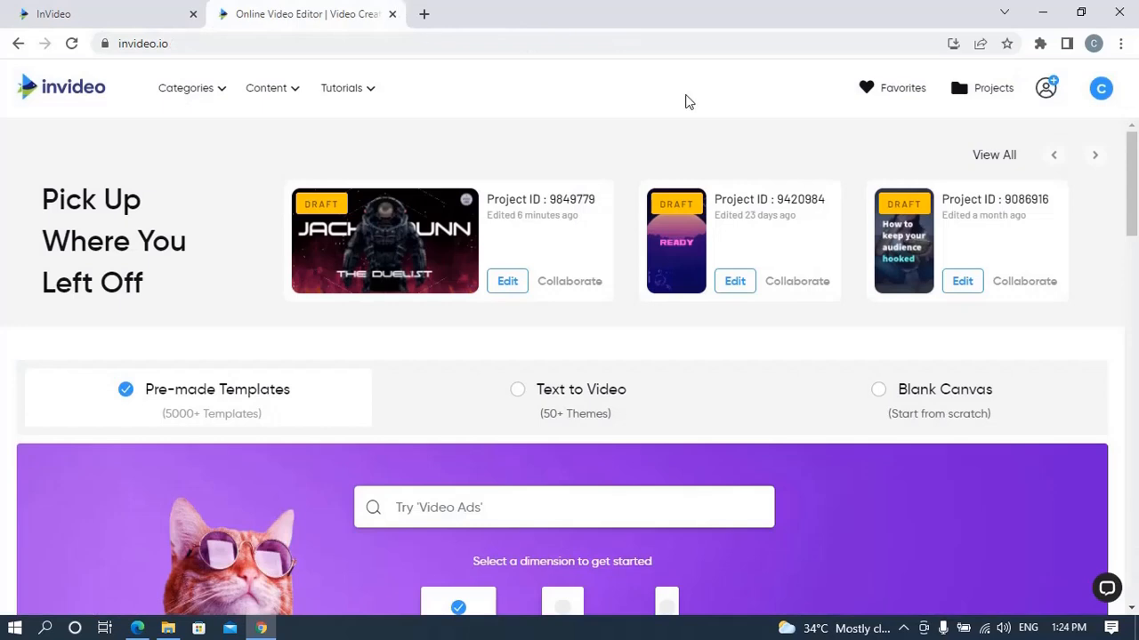
{"action": "left_click", "coordinate": [1100, 94]}
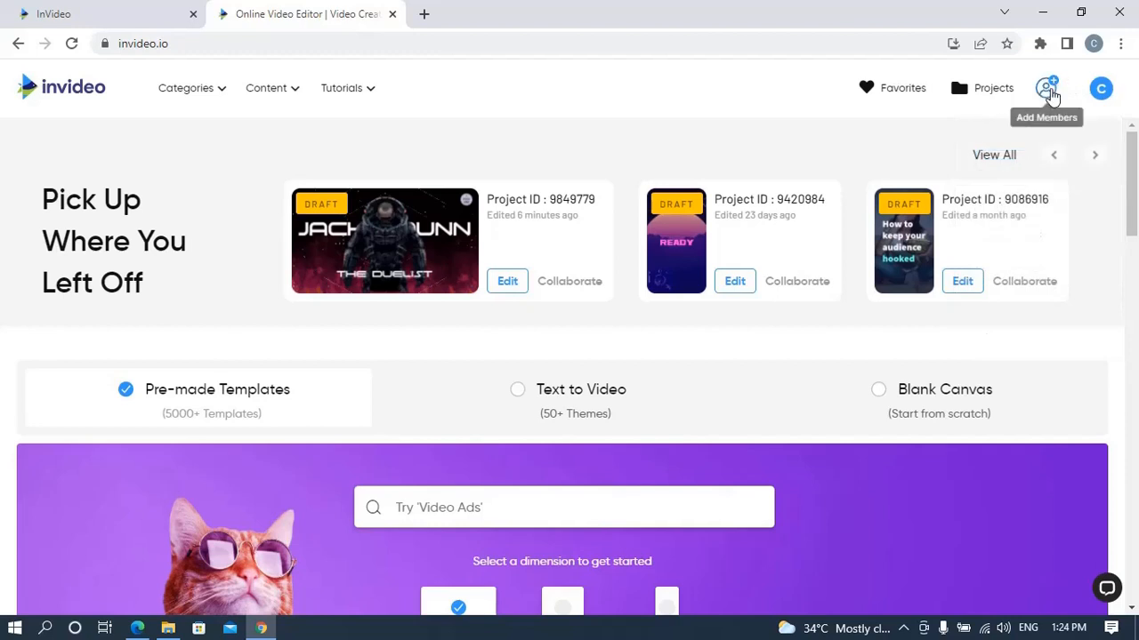
{"action": "mouse_move", "coordinate": [1093, 96]}
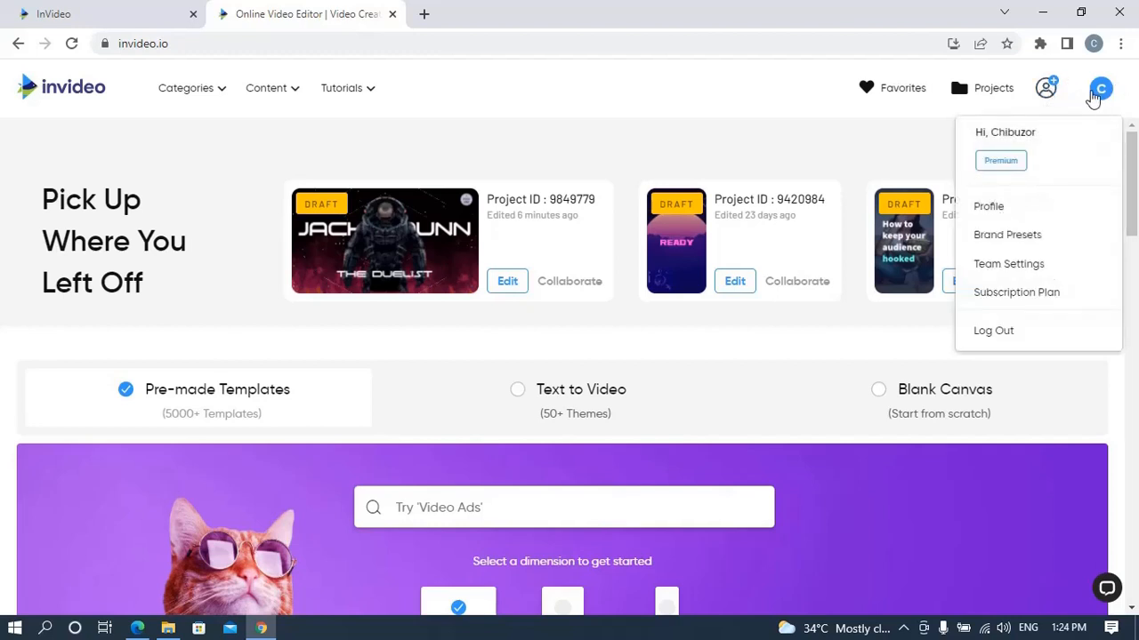
{"action": "left_click", "coordinate": [1046, 90]}
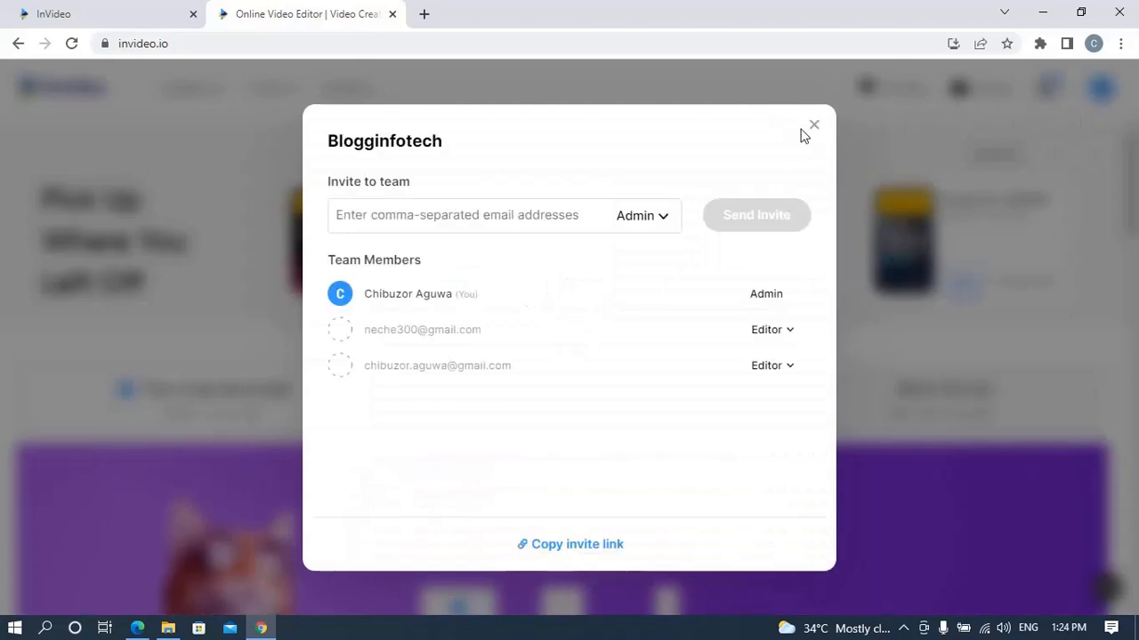
{"action": "left_click", "coordinate": [815, 127]}
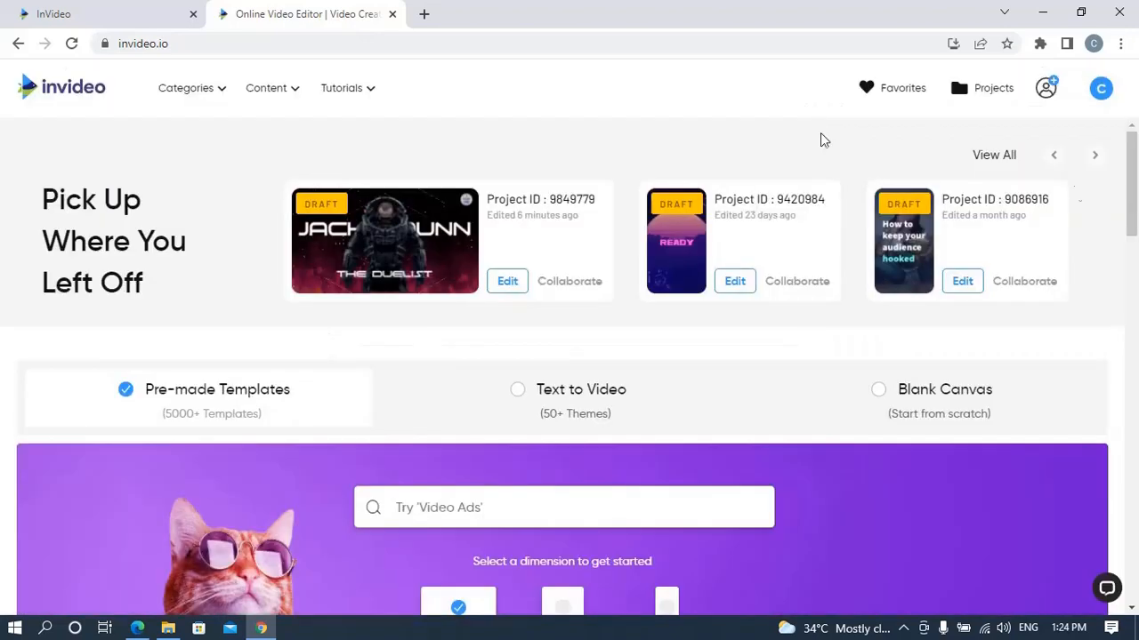
{"action": "left_click", "coordinate": [1100, 89]}
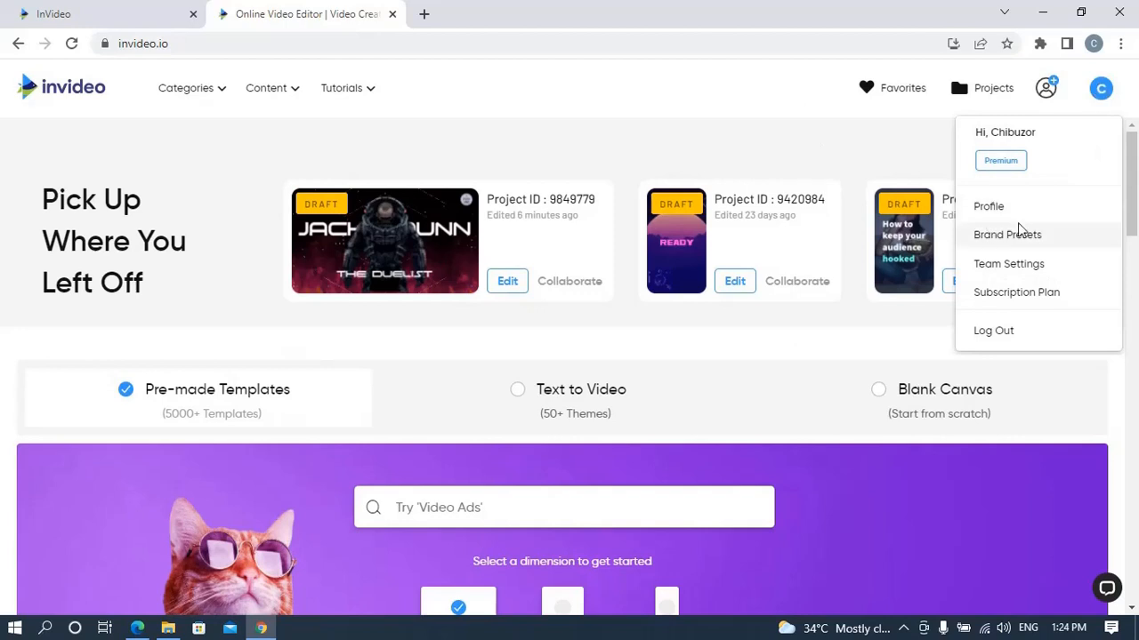
{"action": "left_click", "coordinate": [1005, 163]}
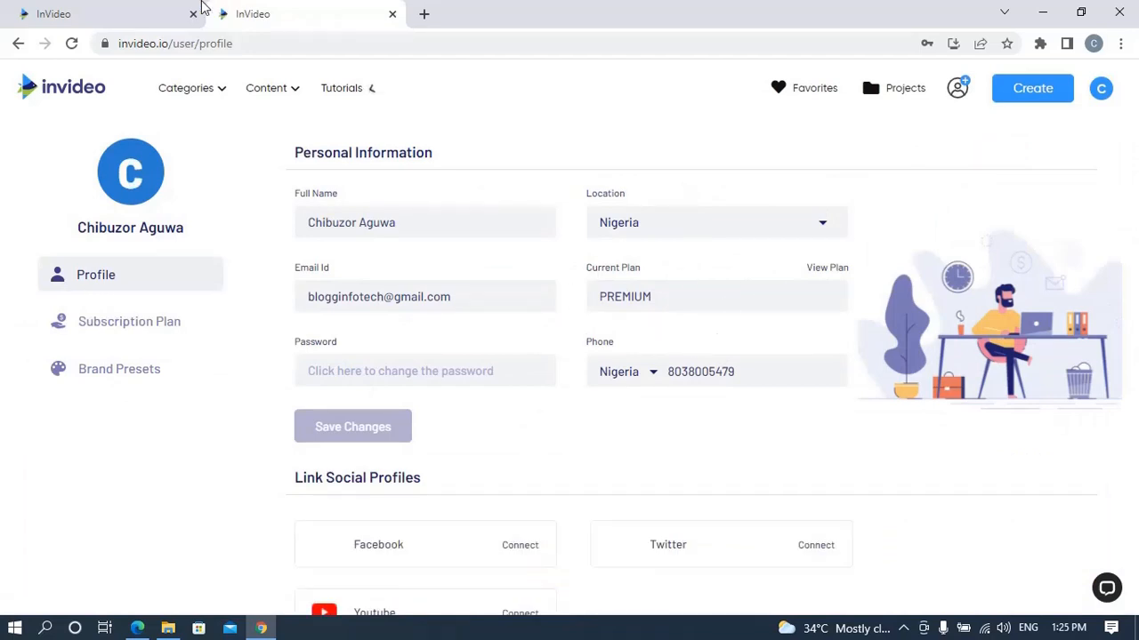
{"action": "left_click", "coordinate": [134, 13]}
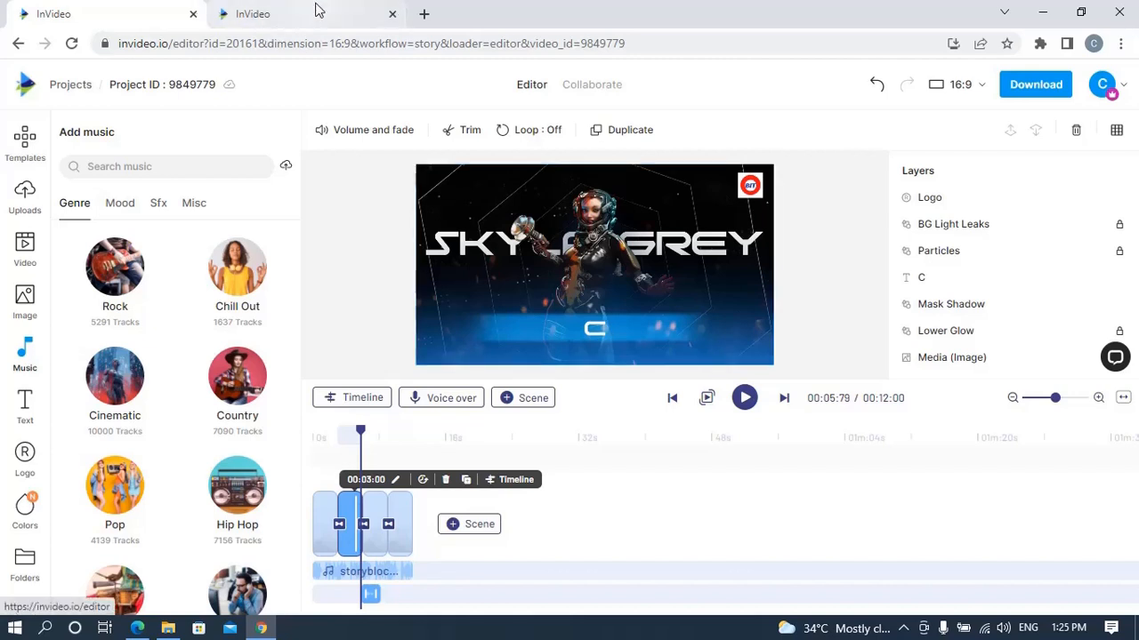
{"action": "left_click", "coordinate": [311, 11]}
{"action": "left_click", "coordinate": [112, 11]}
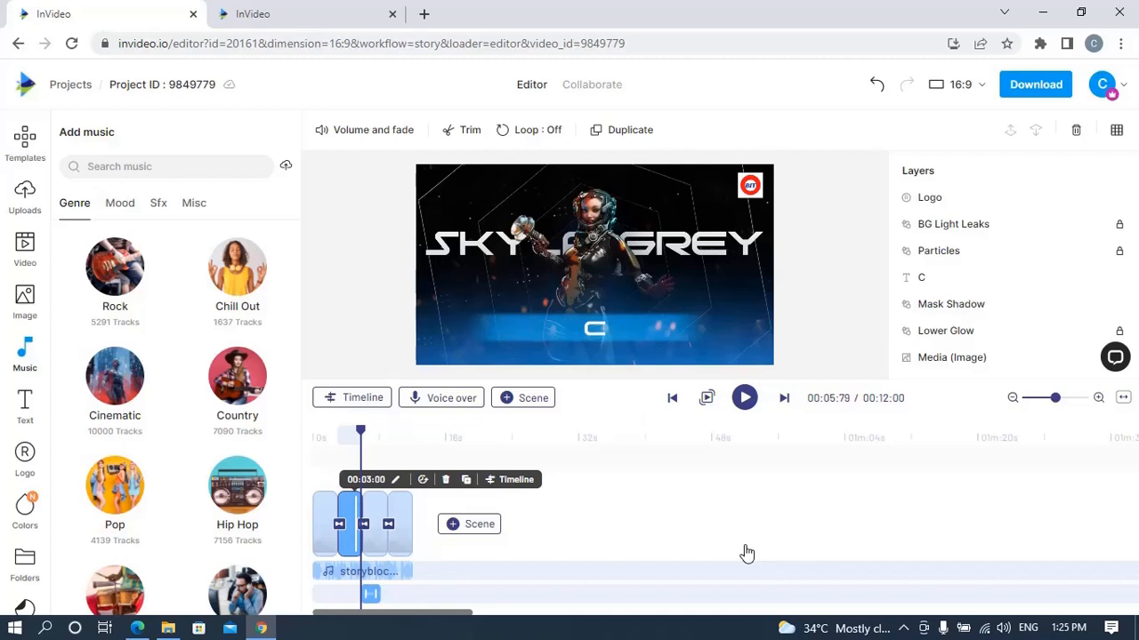
{"action": "left_click", "coordinate": [338, 8]}
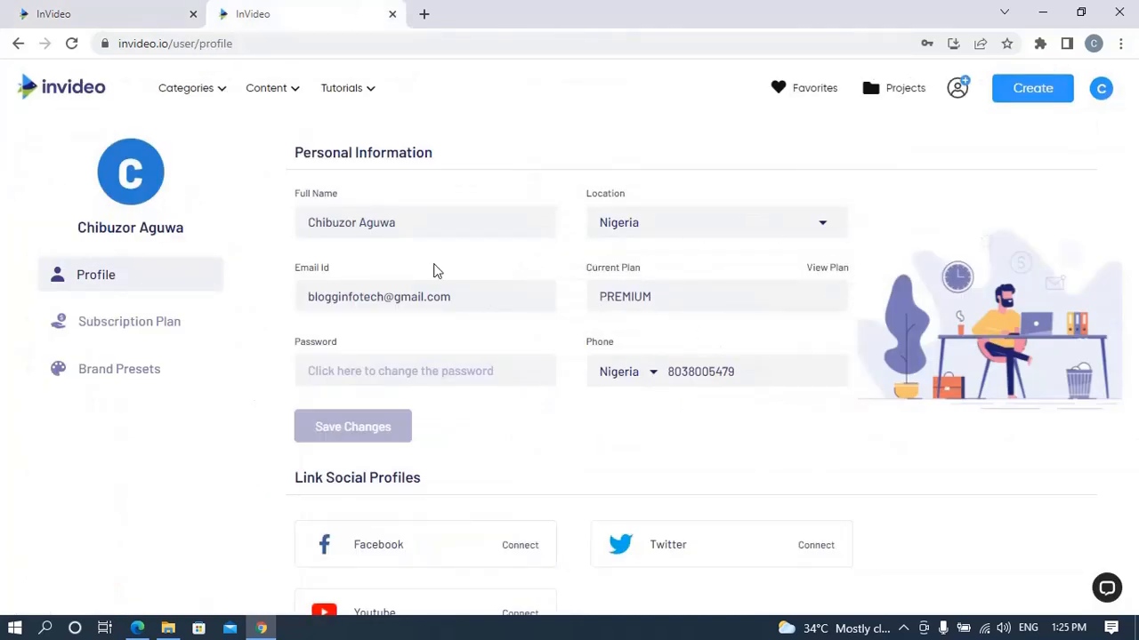
Return to the video editor, check the export resolution choices, and export the intro video at the default 1080p
{"action": "left_click", "coordinate": [160, 18]}
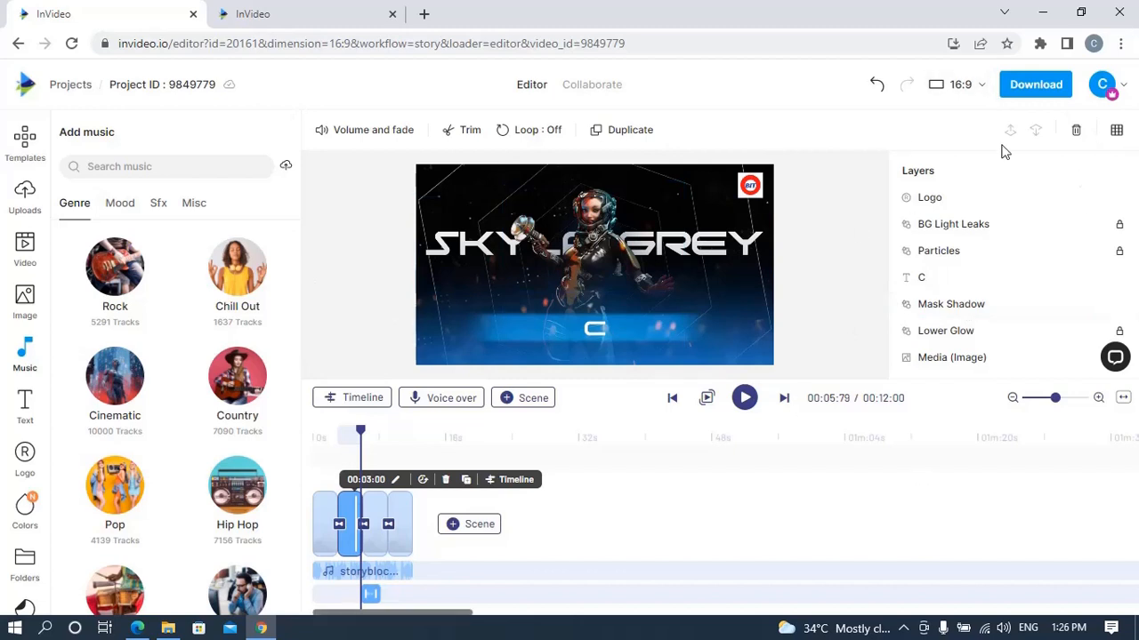
{"action": "left_click", "coordinate": [1040, 90]}
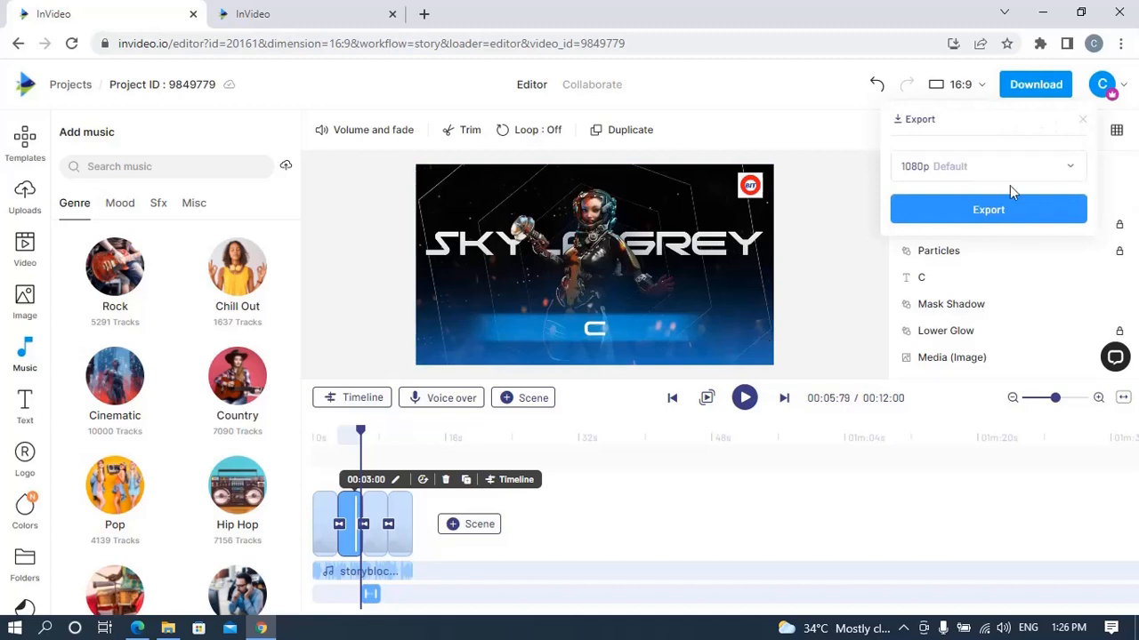
{"action": "left_click", "coordinate": [1071, 172]}
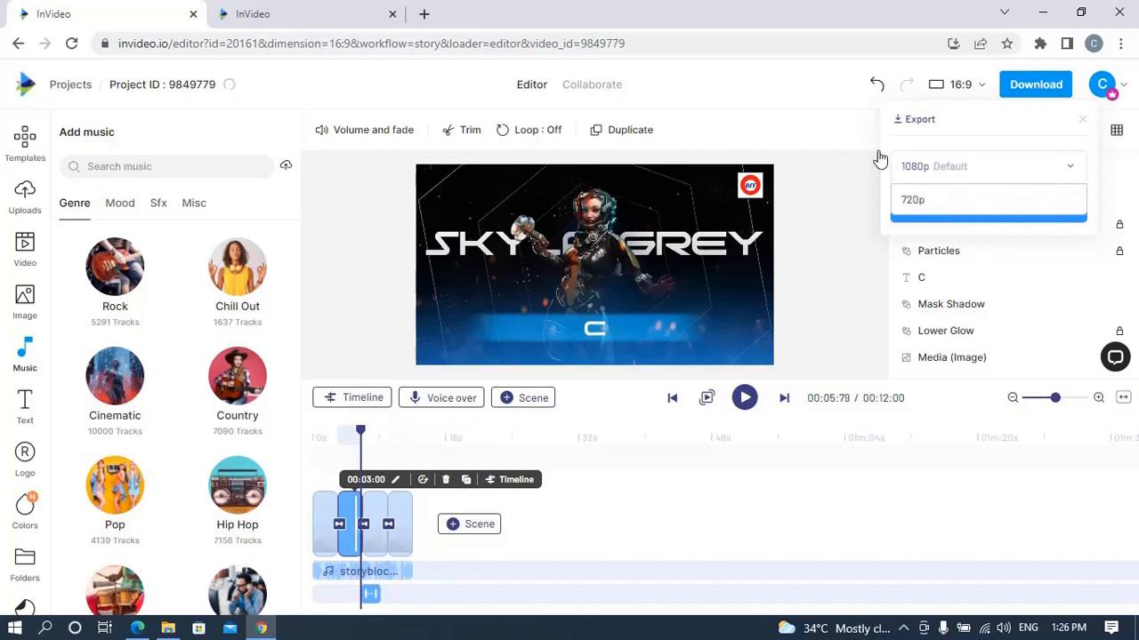
{"action": "left_click", "coordinate": [926, 171]}
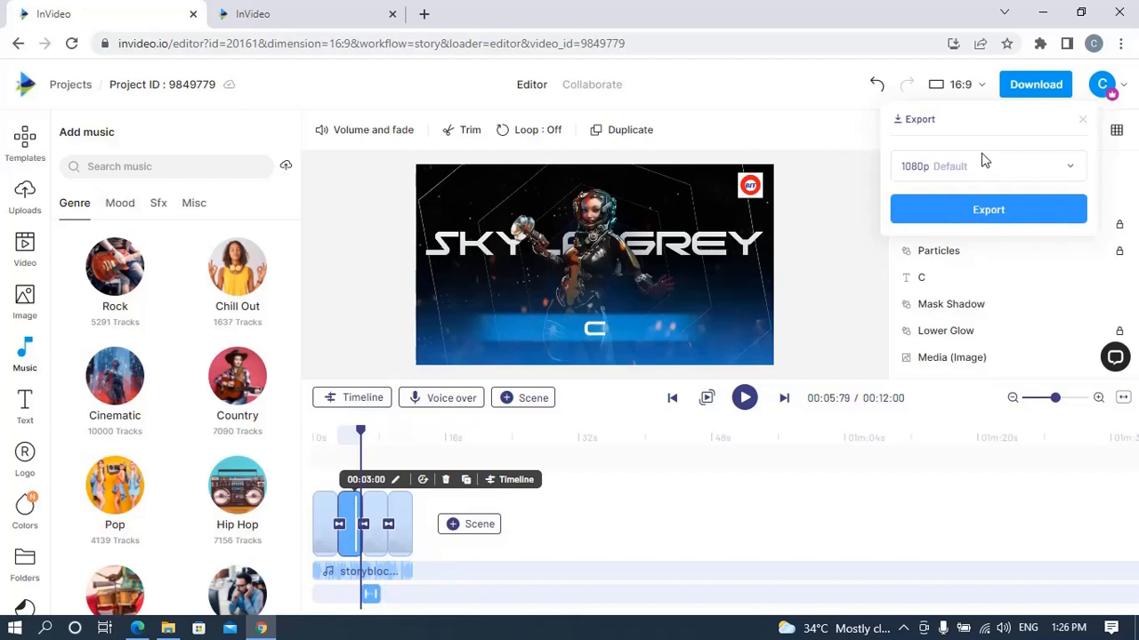
{"action": "left_click", "coordinate": [1071, 171]}
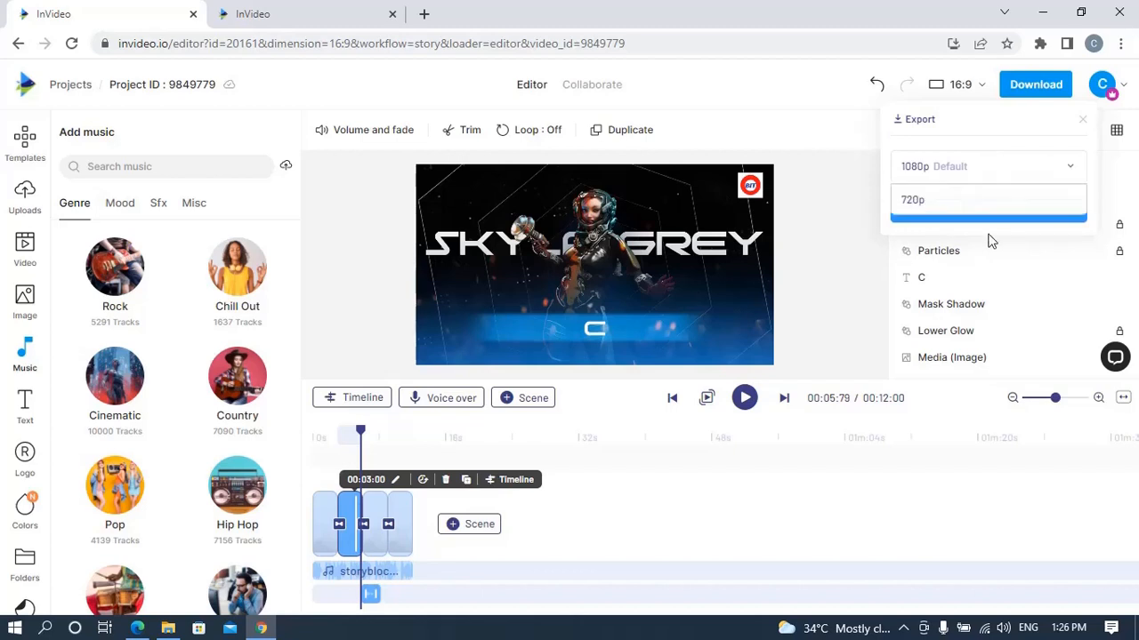
{"action": "left_click", "coordinate": [955, 173]}
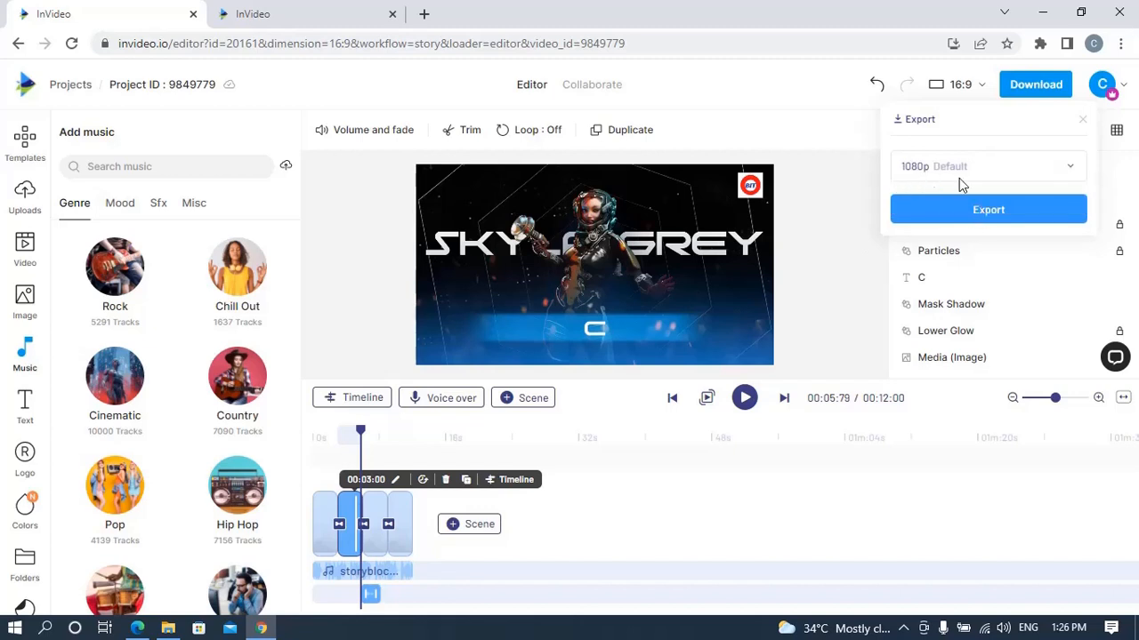
{"action": "left_click", "coordinate": [1000, 212]}
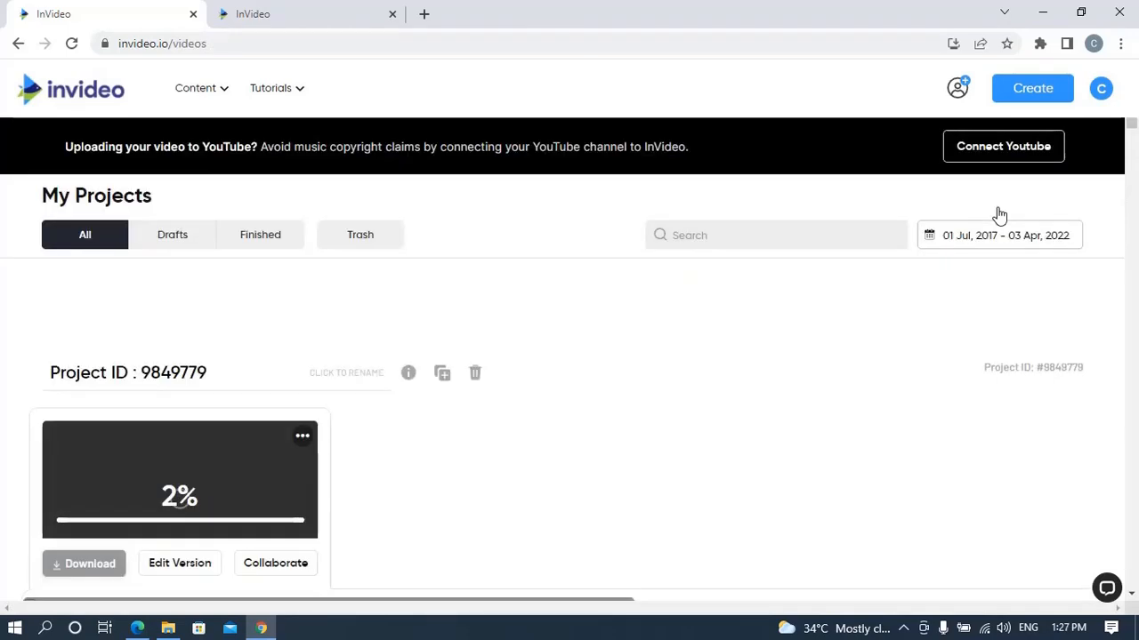
{"action": "left_click", "coordinate": [903, 628]}
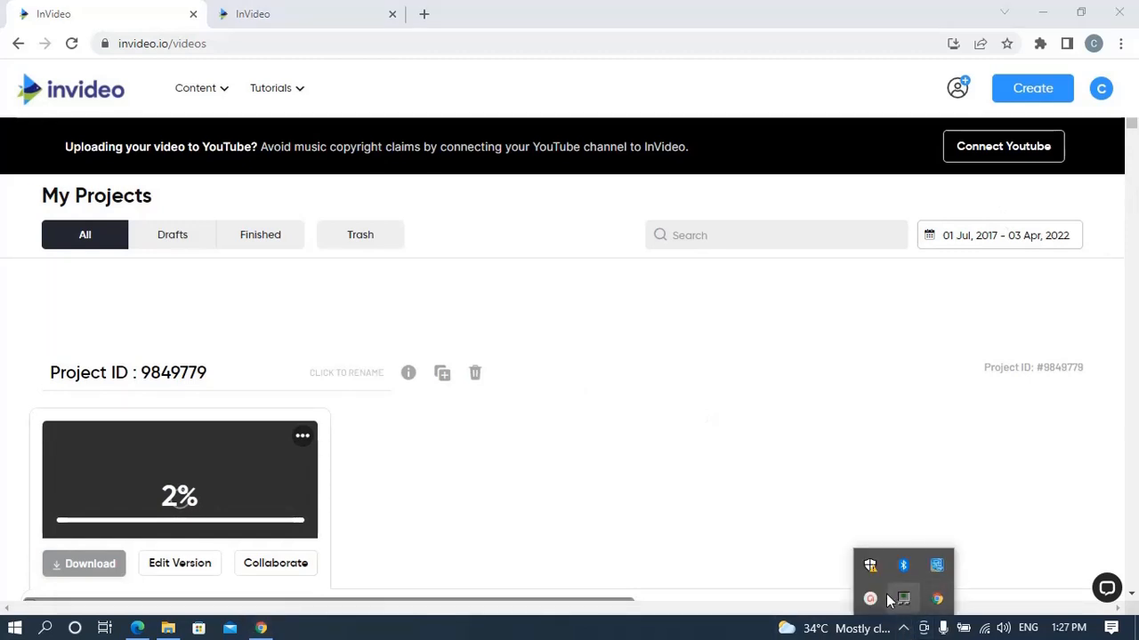
{"action": "left_click", "coordinate": [900, 599]}
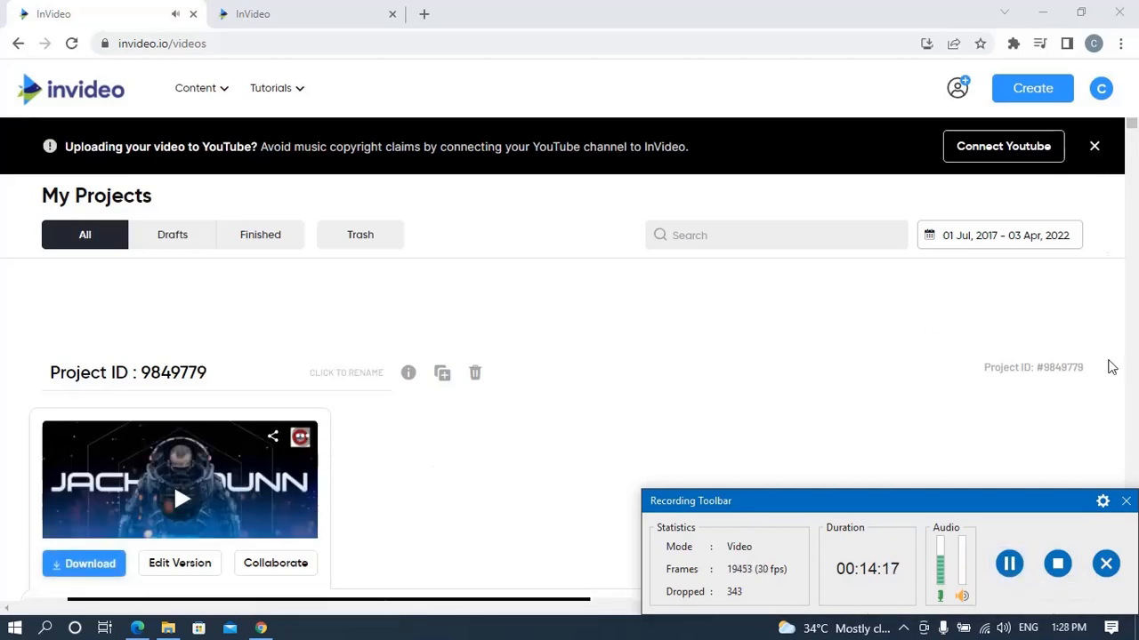
Examine the exported intro's preview and its download, share and duplicate options in My Projects
{"action": "left_click", "coordinate": [1125, 501]}
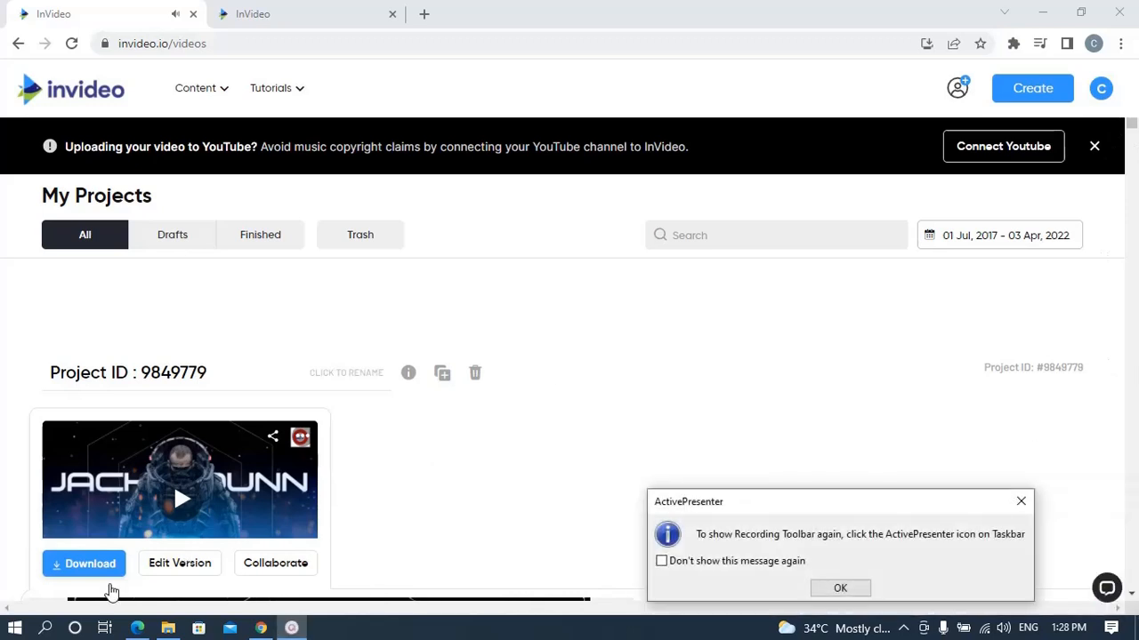
{"action": "left_click", "coordinate": [1020, 503]}
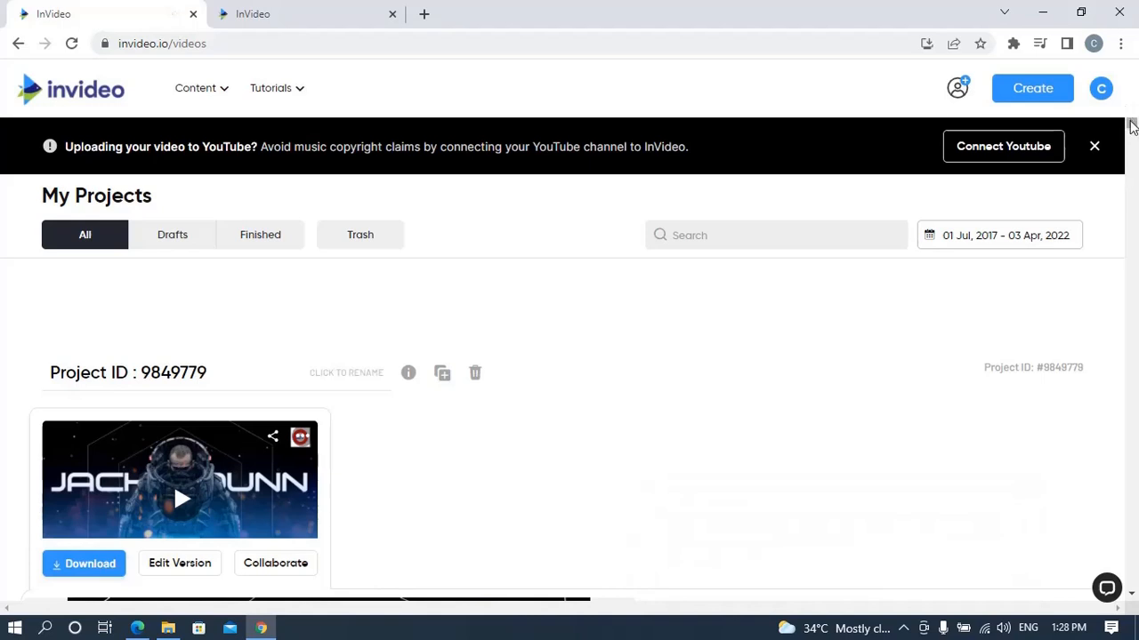
{"action": "left_click_drag", "start_coordinate": [1132, 127], "coordinate": [1136, 159]}
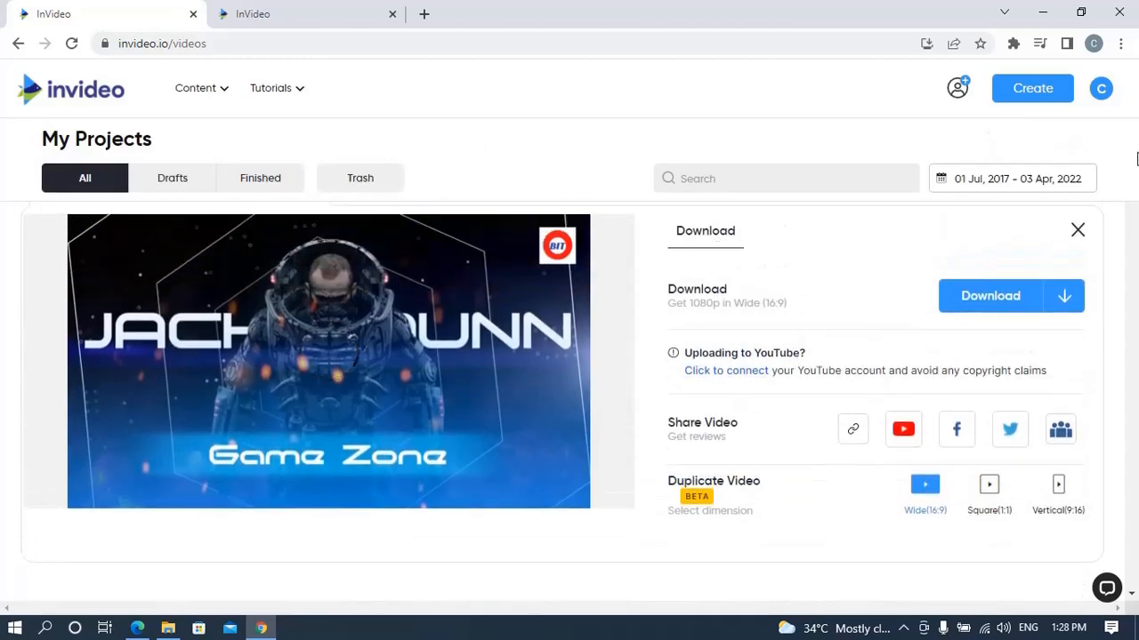
{"action": "mouse_move", "coordinate": [550, 337]}
{"action": "mouse_move", "coordinate": [386, 459]}
{"action": "left_click", "coordinate": [903, 628]}
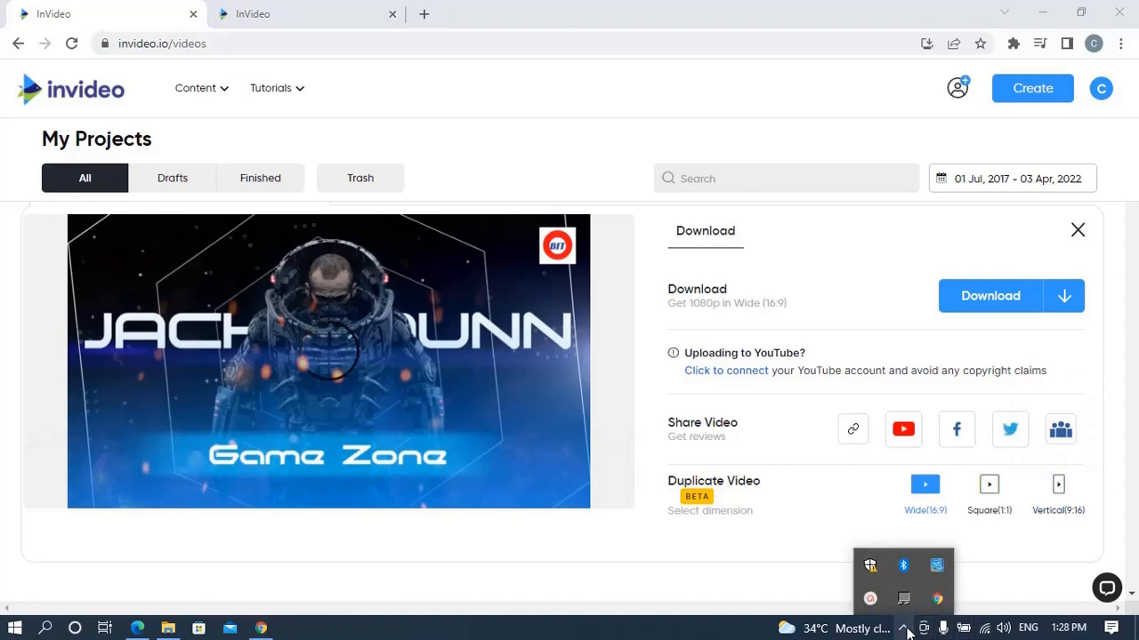
{"action": "left_click", "coordinate": [869, 599]}
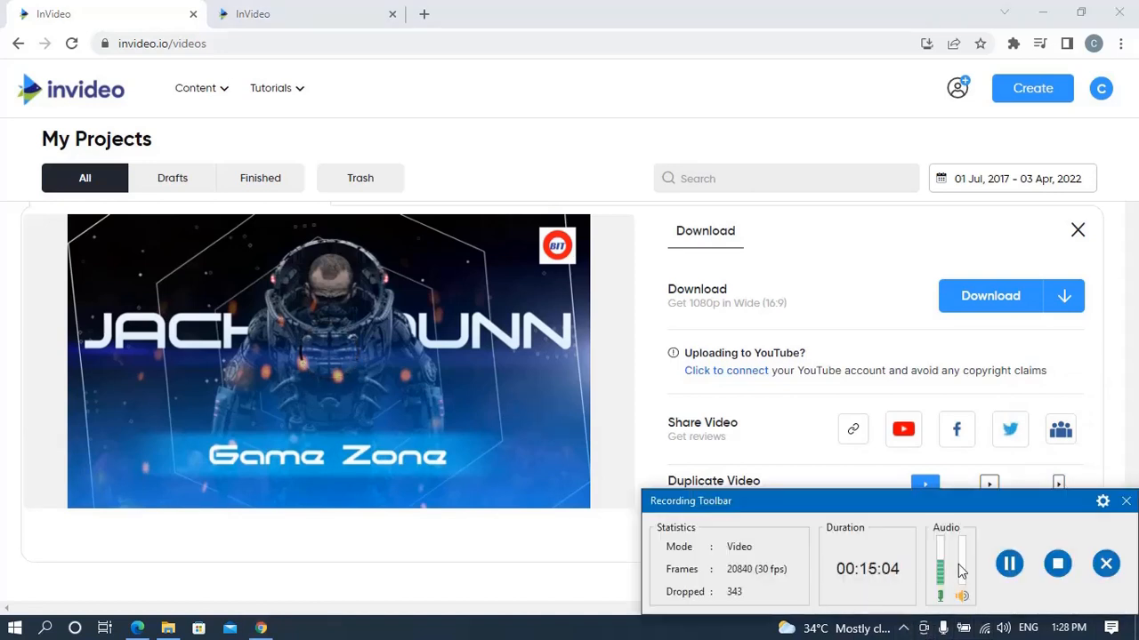
{"action": "left_click", "coordinate": [1011, 564]}
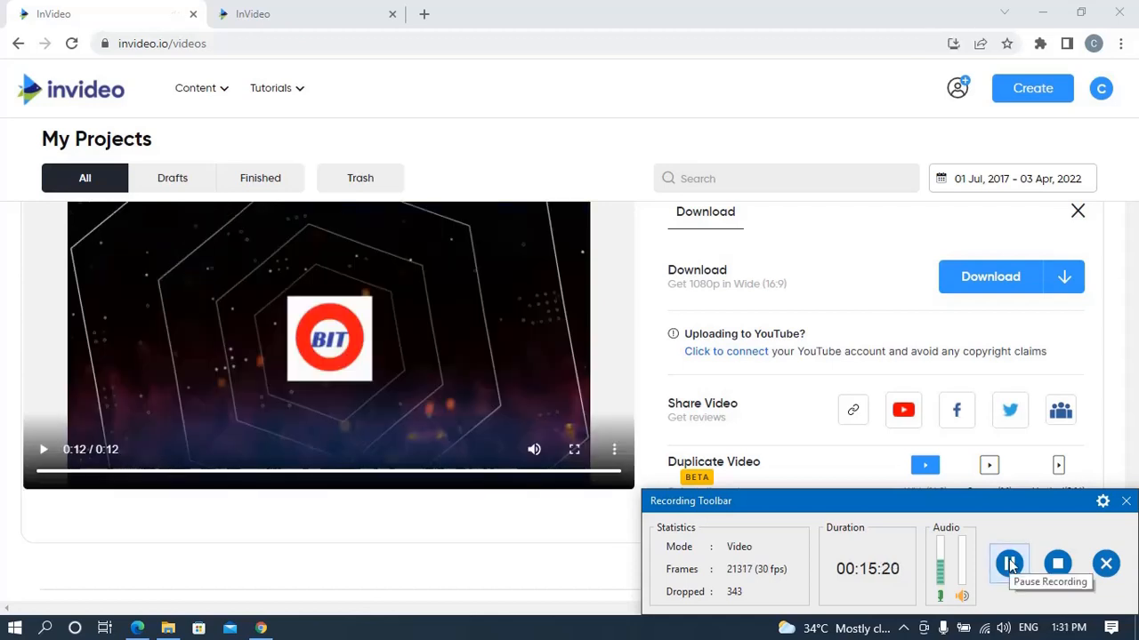
Replay the exported intro in My Projects, check the account's profile page, and return to the project
{"action": "left_click", "coordinate": [45, 452]}
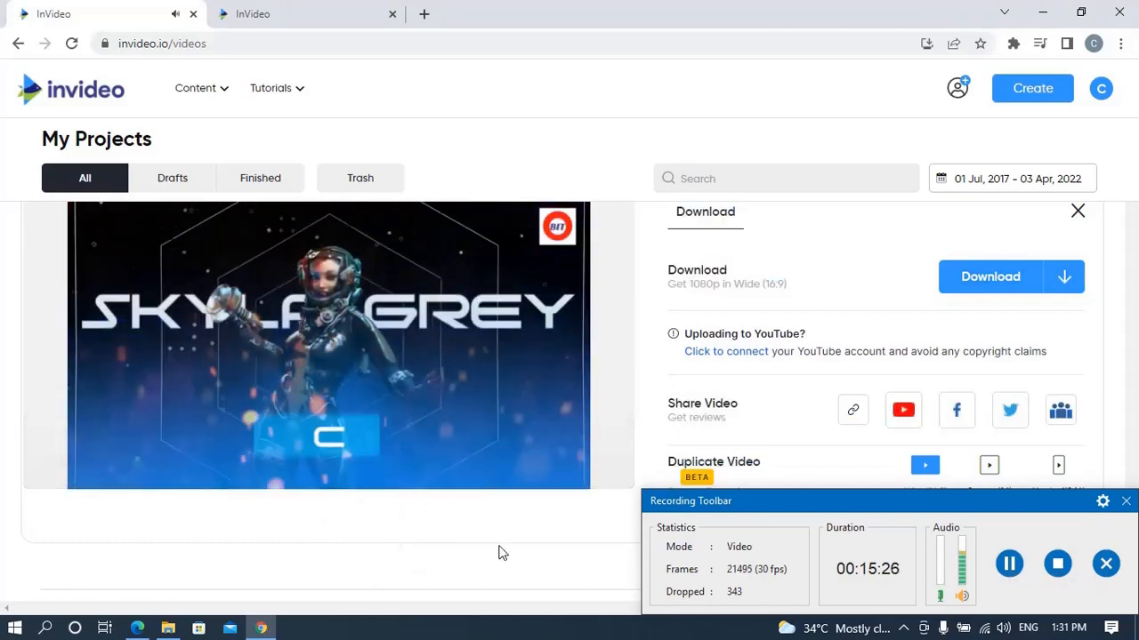
{"action": "left_click_drag", "start_coordinate": [498, 554], "coordinate": [397, 463]}
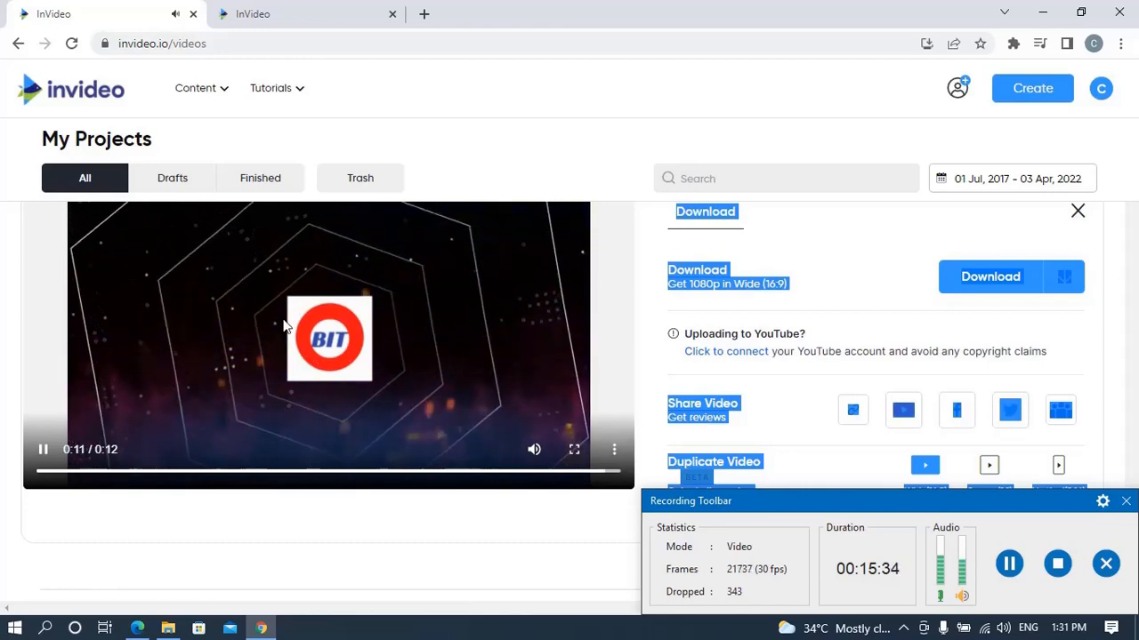
{"action": "left_click", "coordinate": [363, 15]}
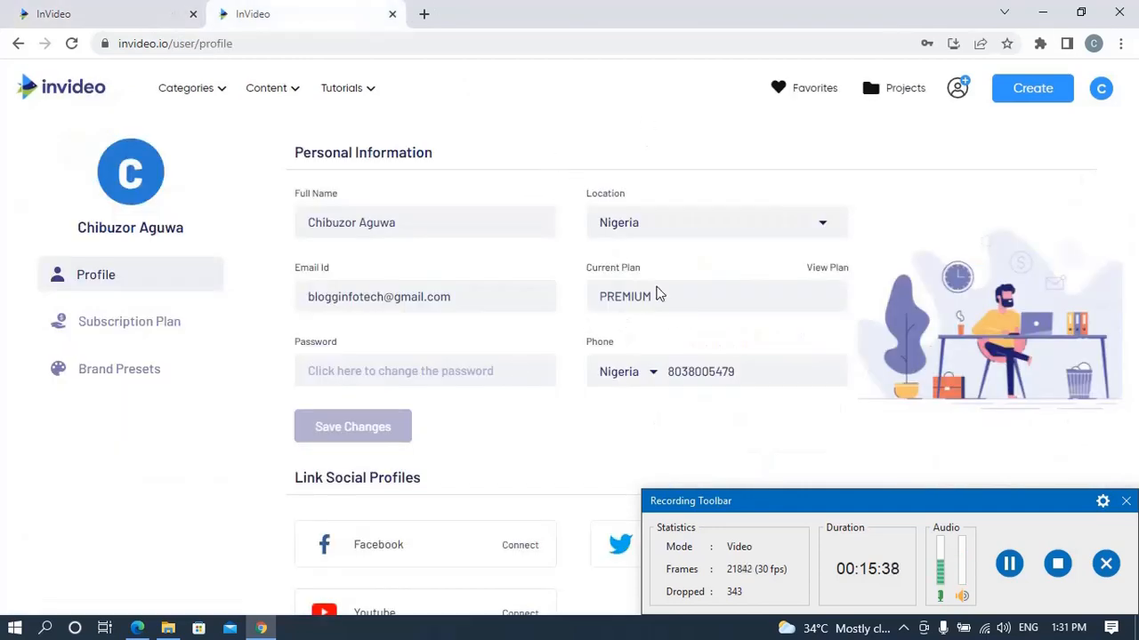
{"action": "left_click", "coordinate": [111, 20]}
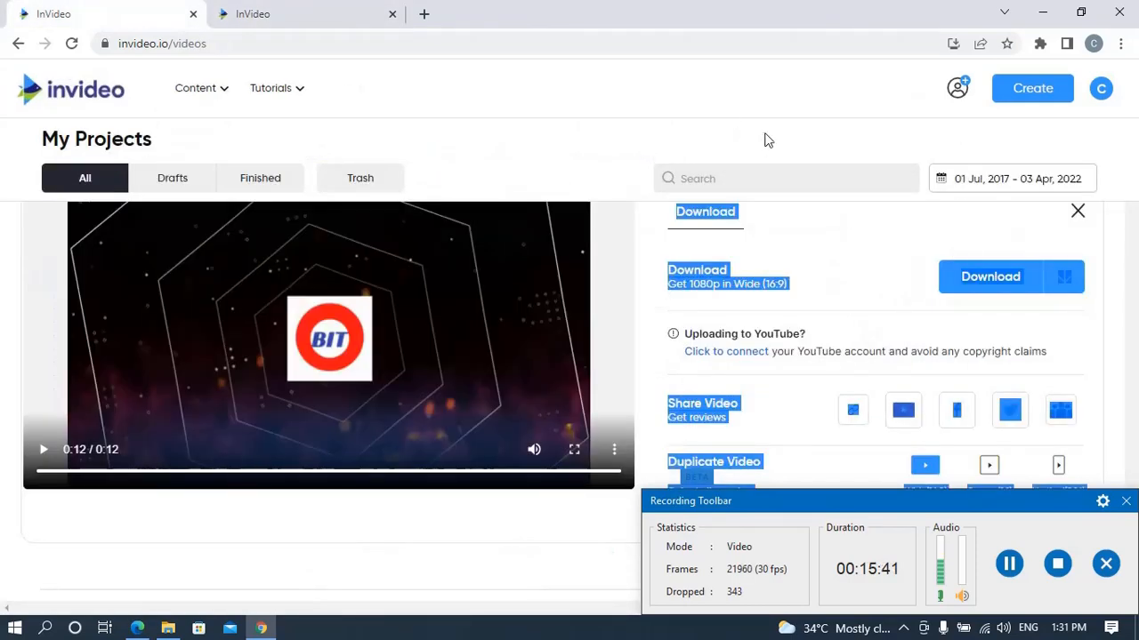
{"action": "left_click", "coordinate": [958, 219]}
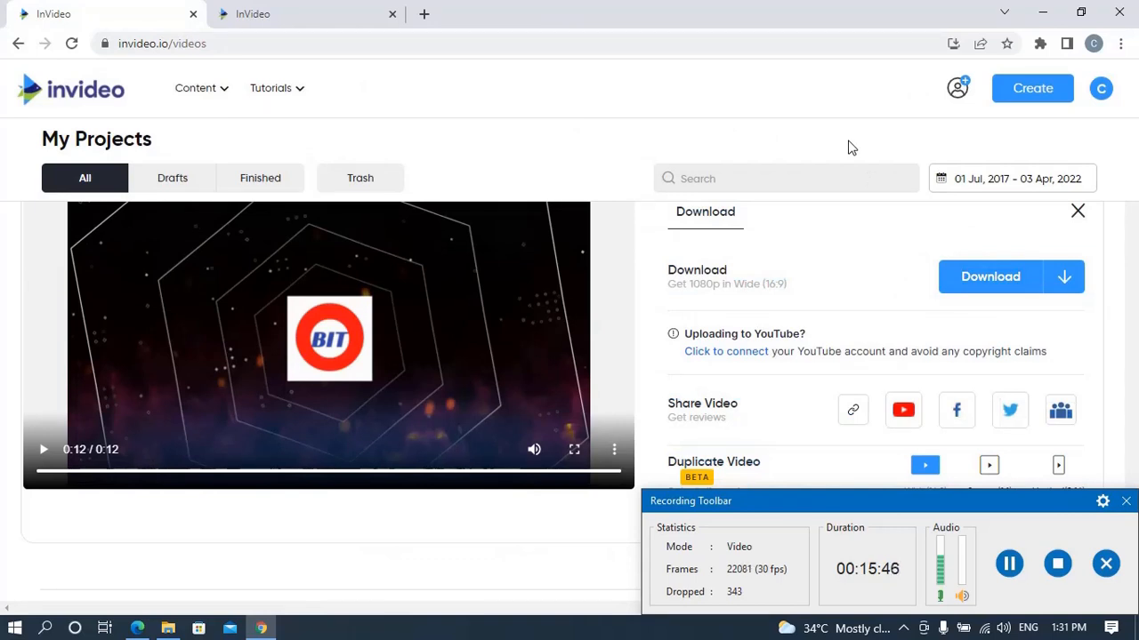
Download the exported intro video as a 1080p Wide (16:9) file
{"action": "left_click", "coordinate": [1125, 501]}
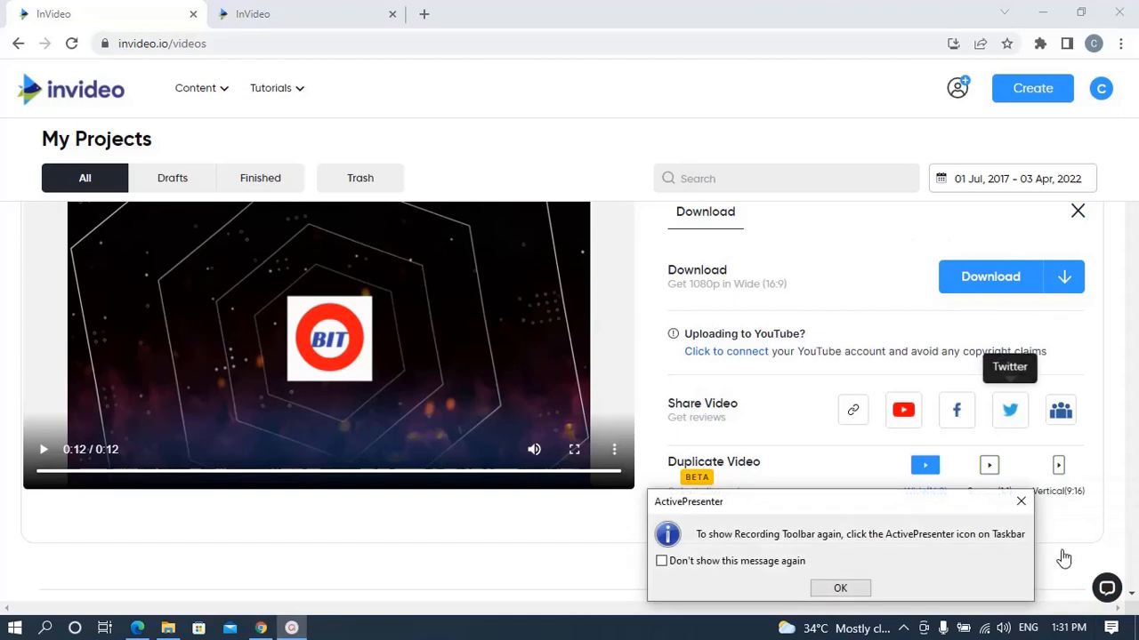
{"action": "left_click", "coordinate": [1020, 501]}
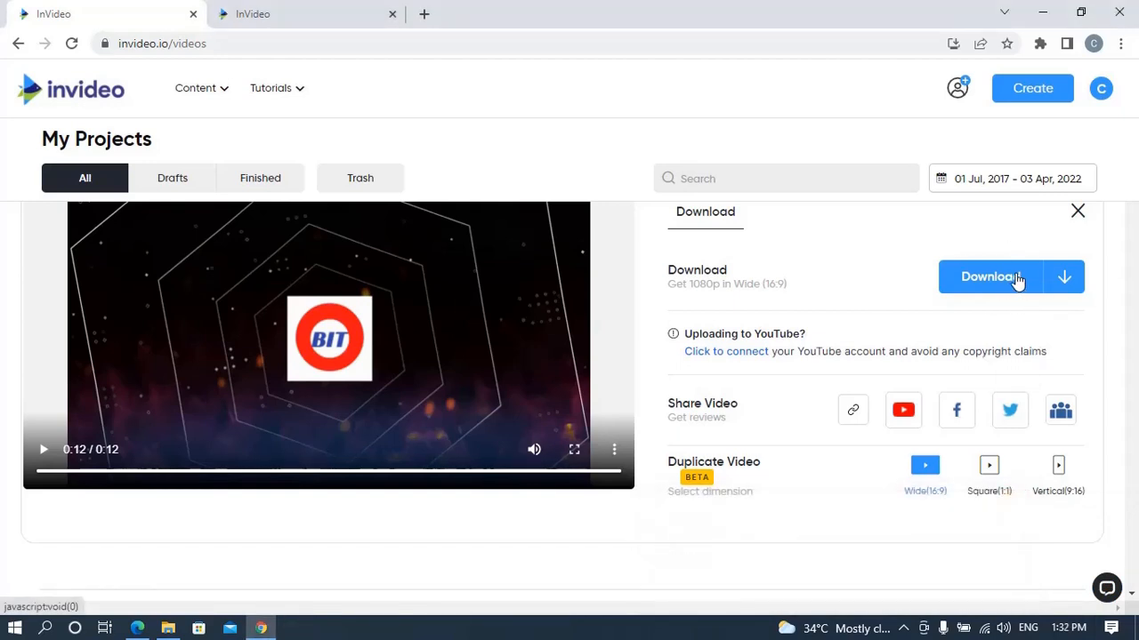
{"action": "left_click", "coordinate": [1017, 280]}
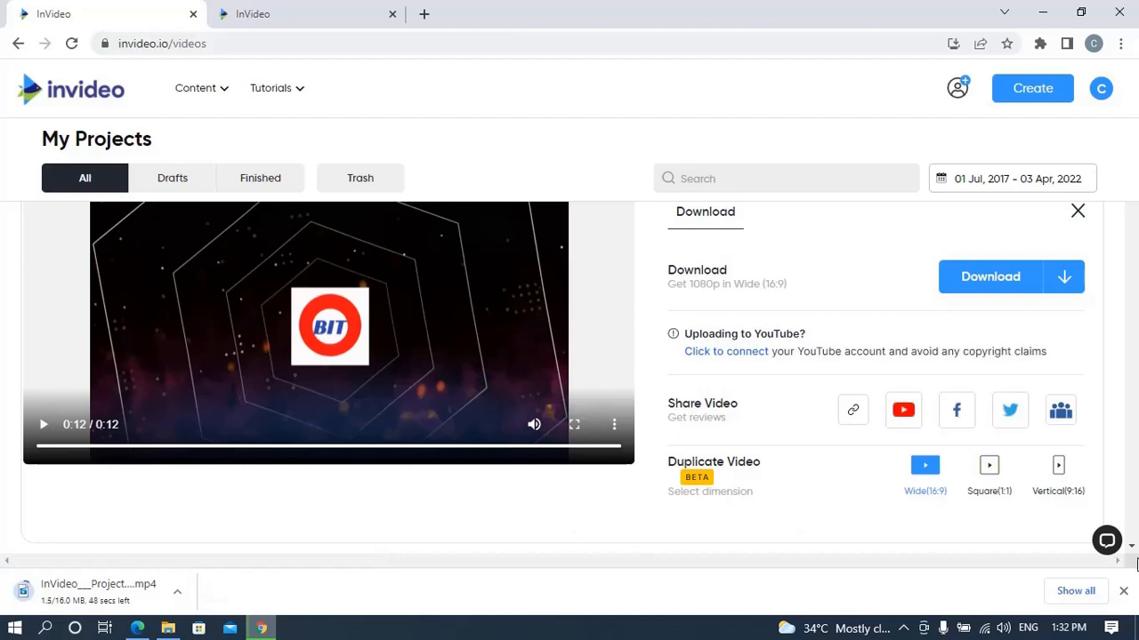
{"action": "left_click", "coordinate": [906, 629]}
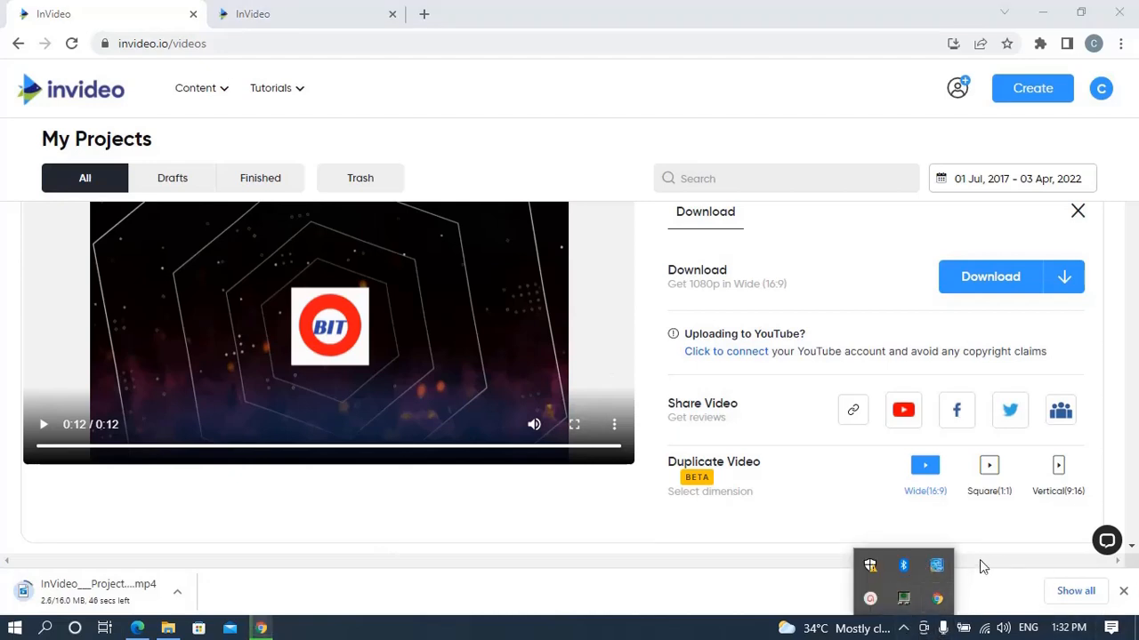
{"action": "left_click", "coordinate": [871, 600]}
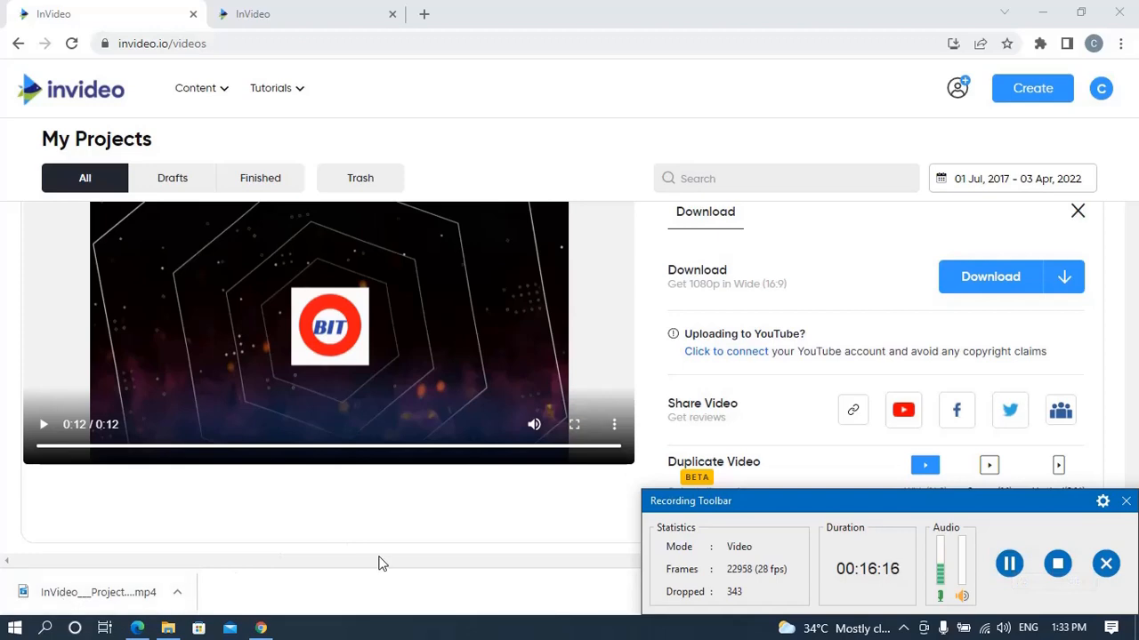
Show the downloaded MP4 file in its Downloads folder
{"action": "left_click", "coordinate": [177, 592]}
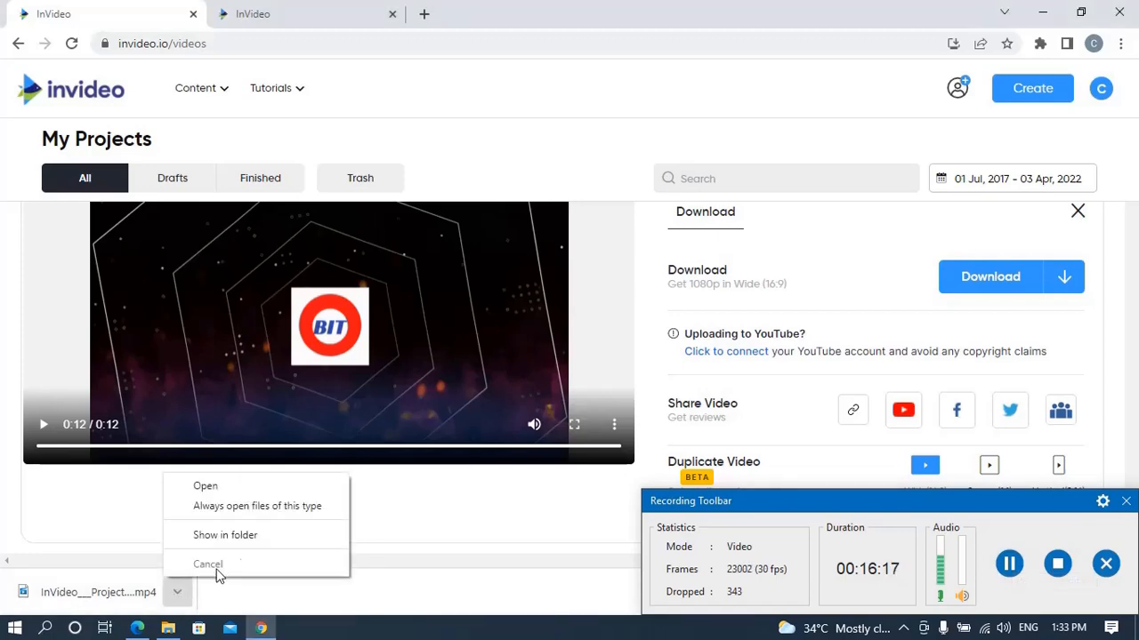
{"action": "left_click", "coordinate": [269, 538]}
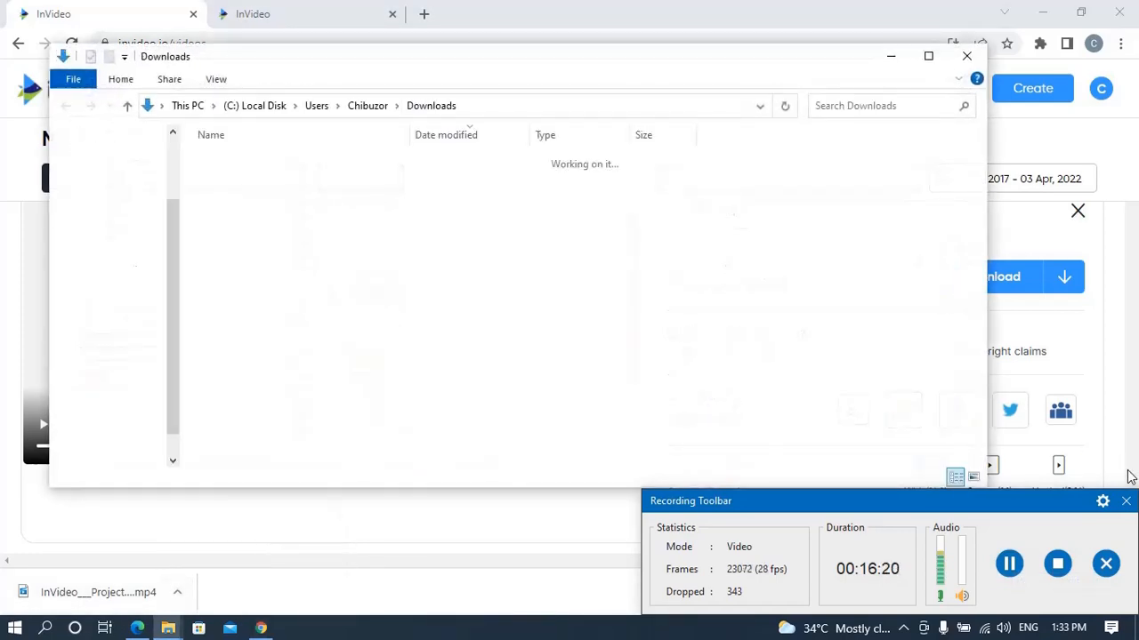
{"action": "left_click", "coordinate": [1126, 503]}
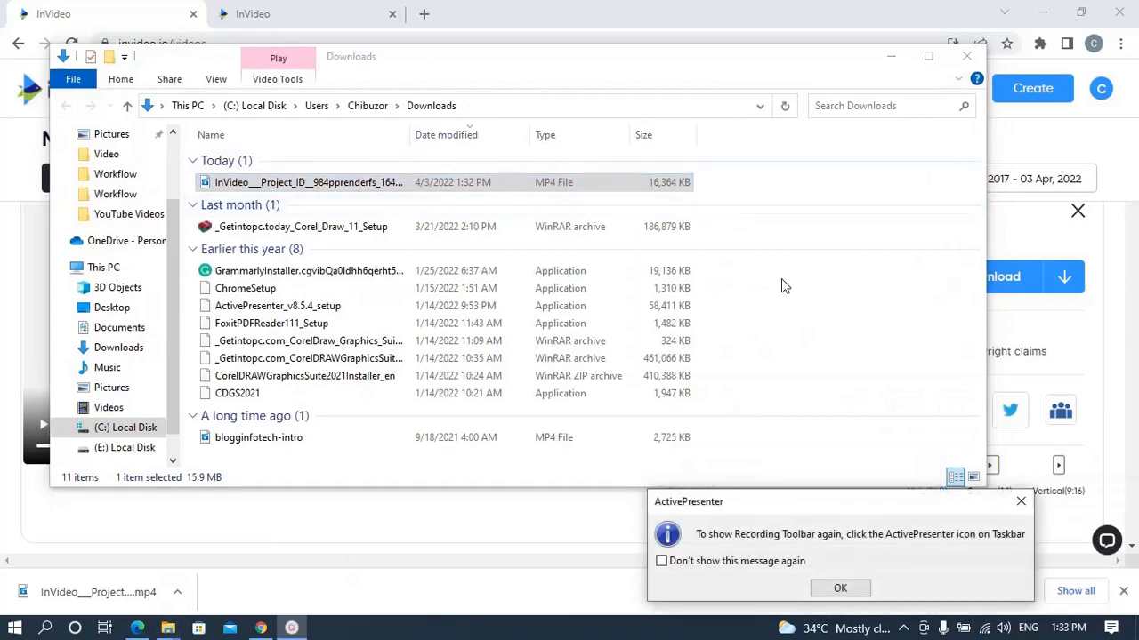
{"action": "left_click", "coordinate": [1020, 502]}
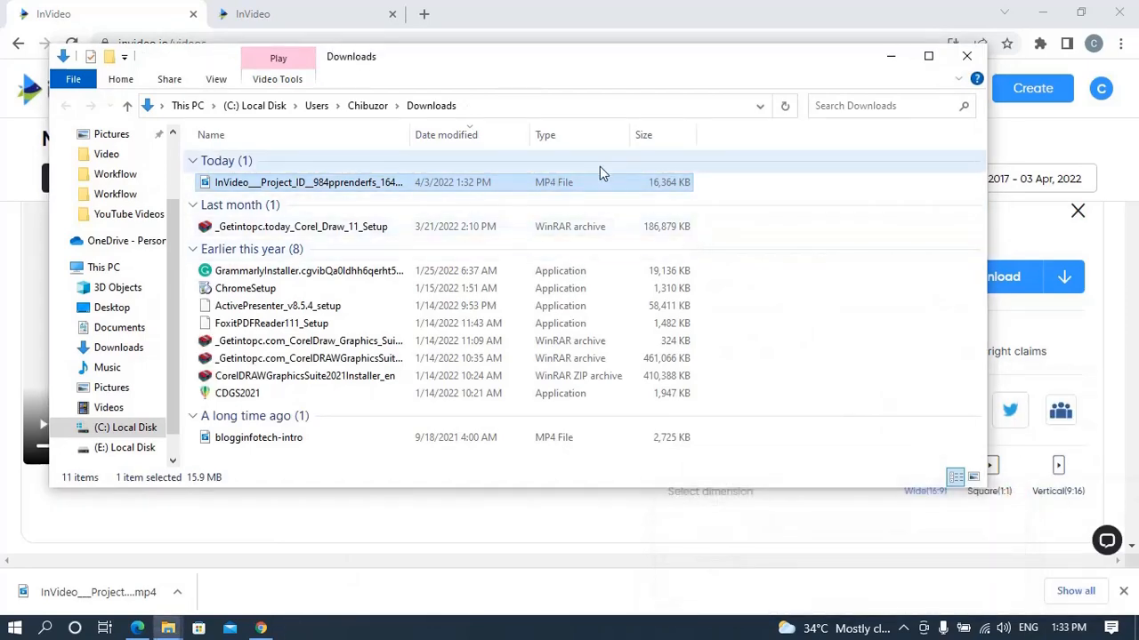
Move the downloaded intro MP4 from the Downloads folder to the desktop
{"action": "right_click", "coordinate": [601, 184]}
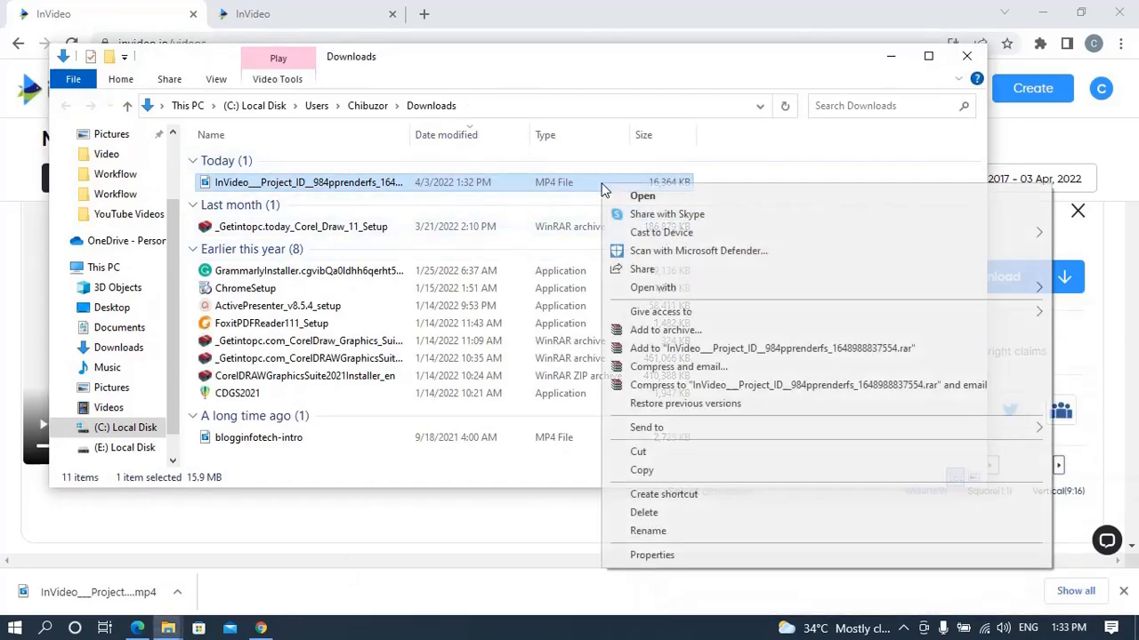
{"action": "left_click", "coordinate": [662, 451]}
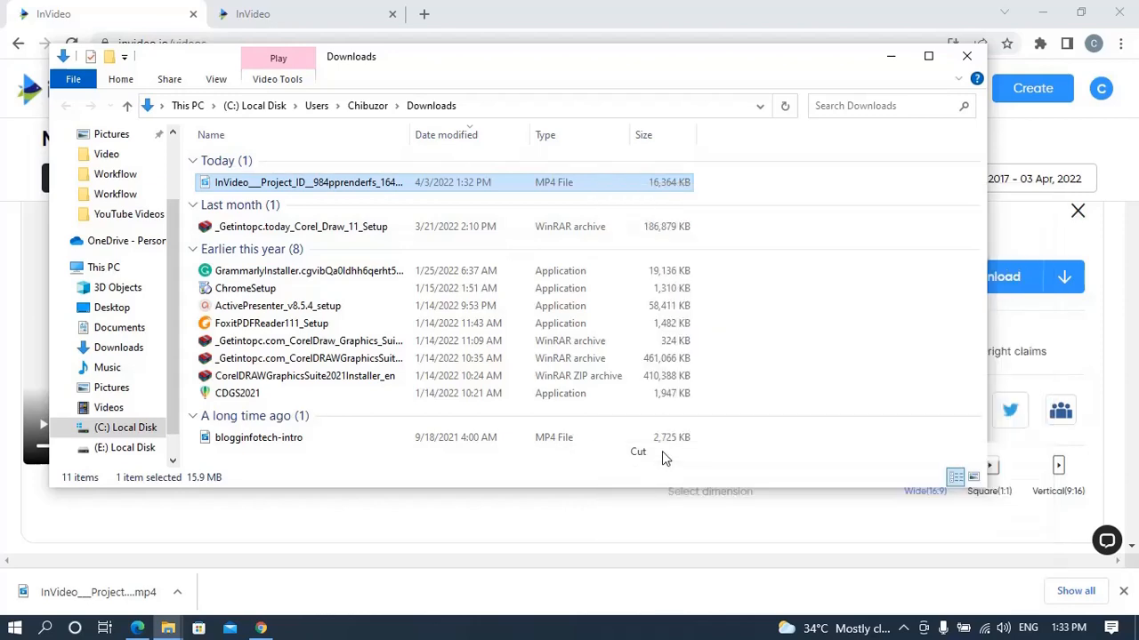
{"action": "left_click", "coordinate": [890, 56]}
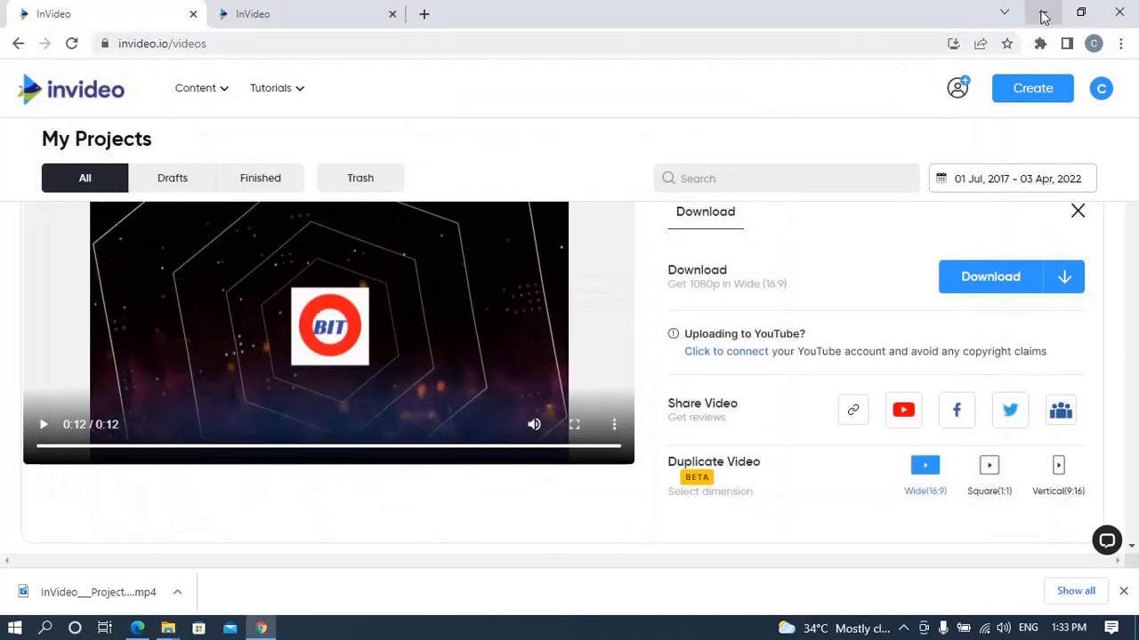
{"action": "left_click", "coordinate": [1042, 18]}
{"action": "left_click", "coordinate": [1041, 14]}
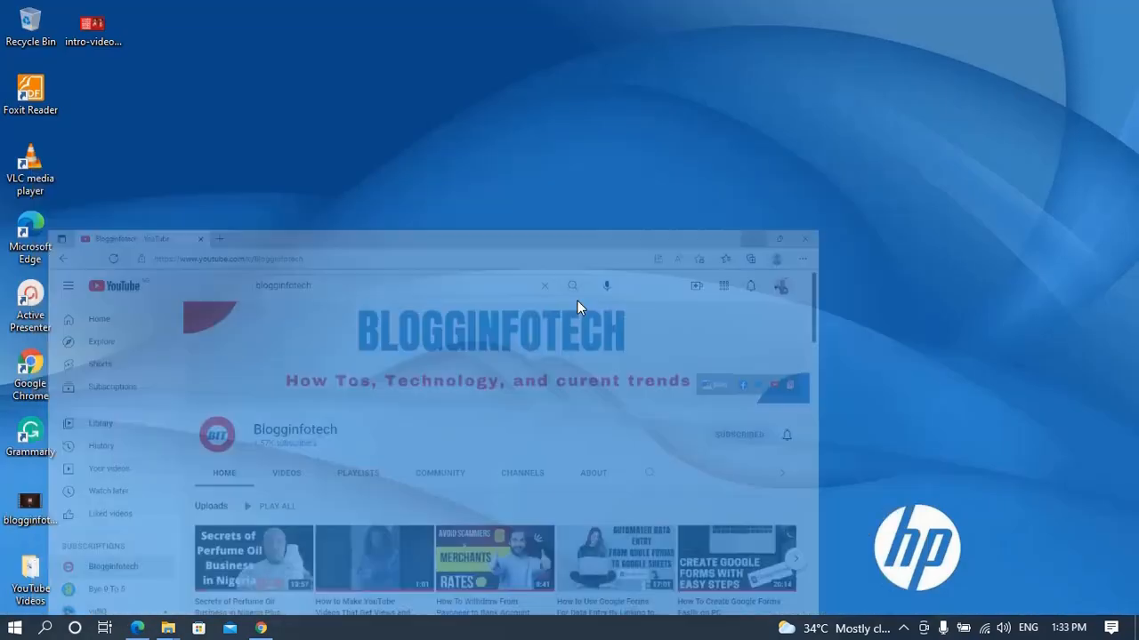
{"action": "right_click", "coordinate": [522, 335]}
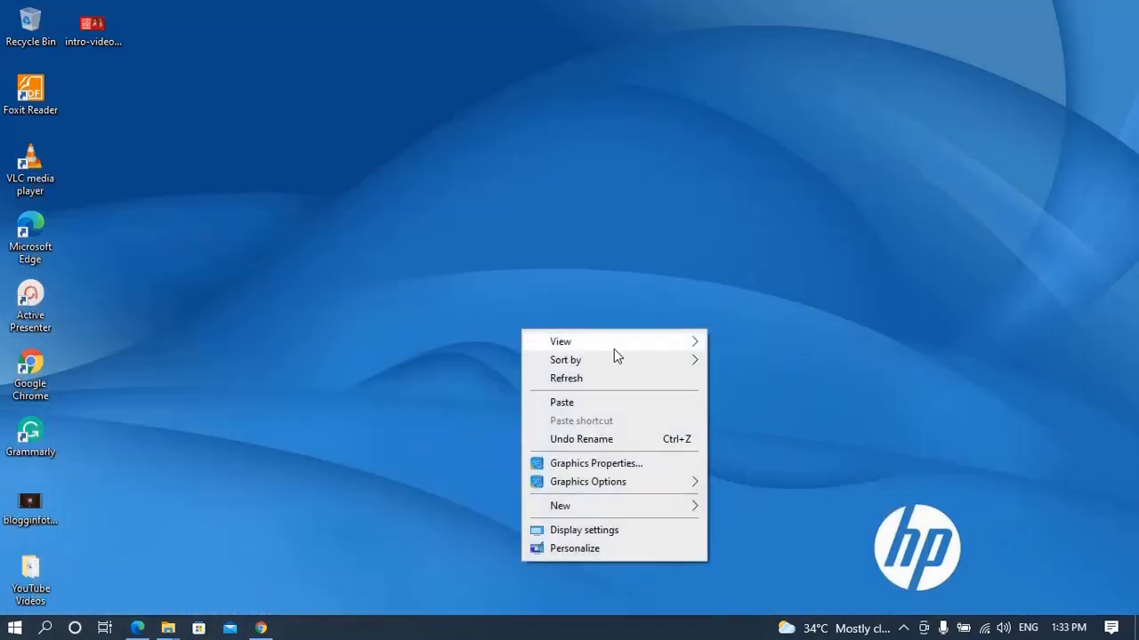
{"action": "left_click", "coordinate": [609, 403]}
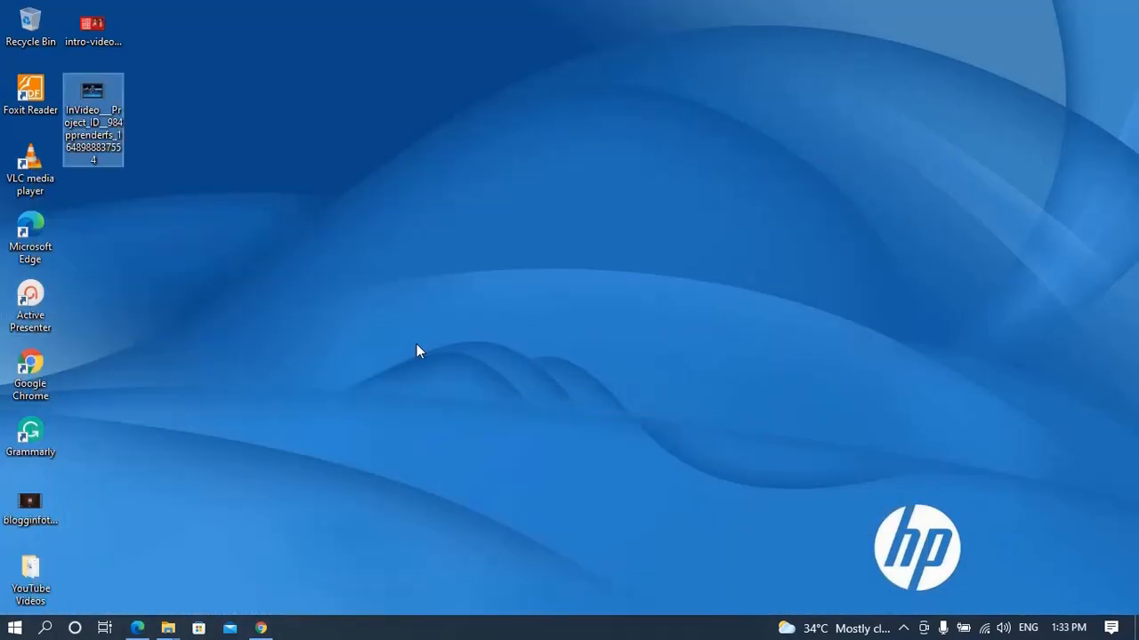
Watch the intro video from the desktop file and close the player
{"action": "double_click", "coordinate": [90, 92]}
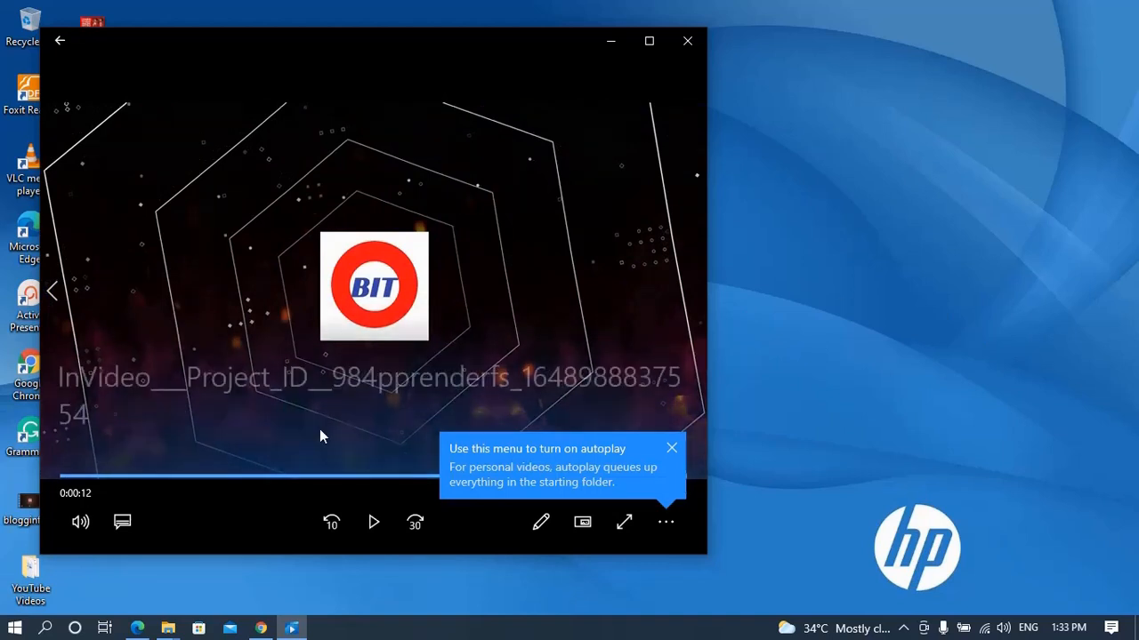
{"action": "left_click", "coordinate": [684, 47]}
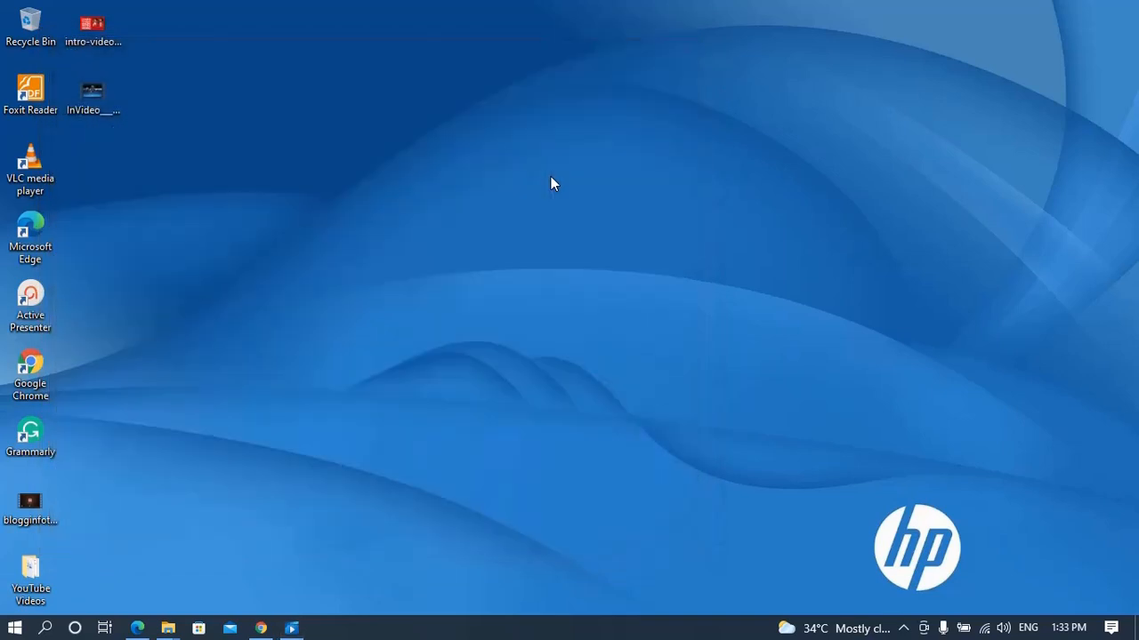
Switch back to Chrome and look over the InVideo profile page and the exported project's sharing options
{"action": "left_click", "coordinate": [261, 629]}
{"action": "left_click", "coordinate": [302, 13]}
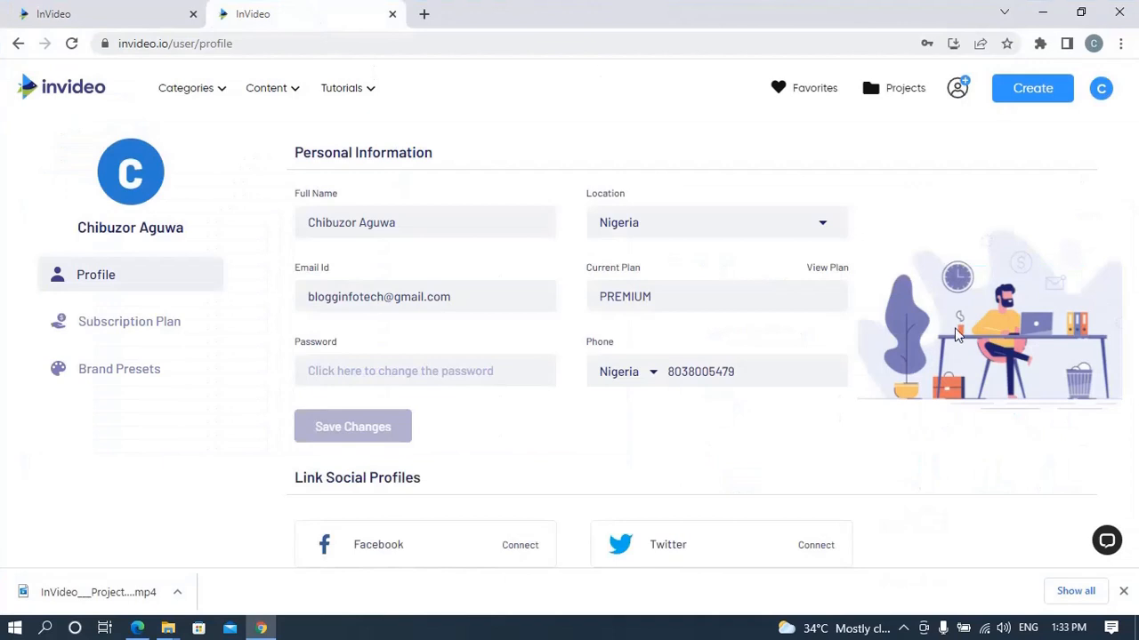
{"action": "left_click", "coordinate": [131, 19]}
{"action": "left_click", "coordinate": [293, 17]}
{"action": "left_click", "coordinate": [133, 25]}
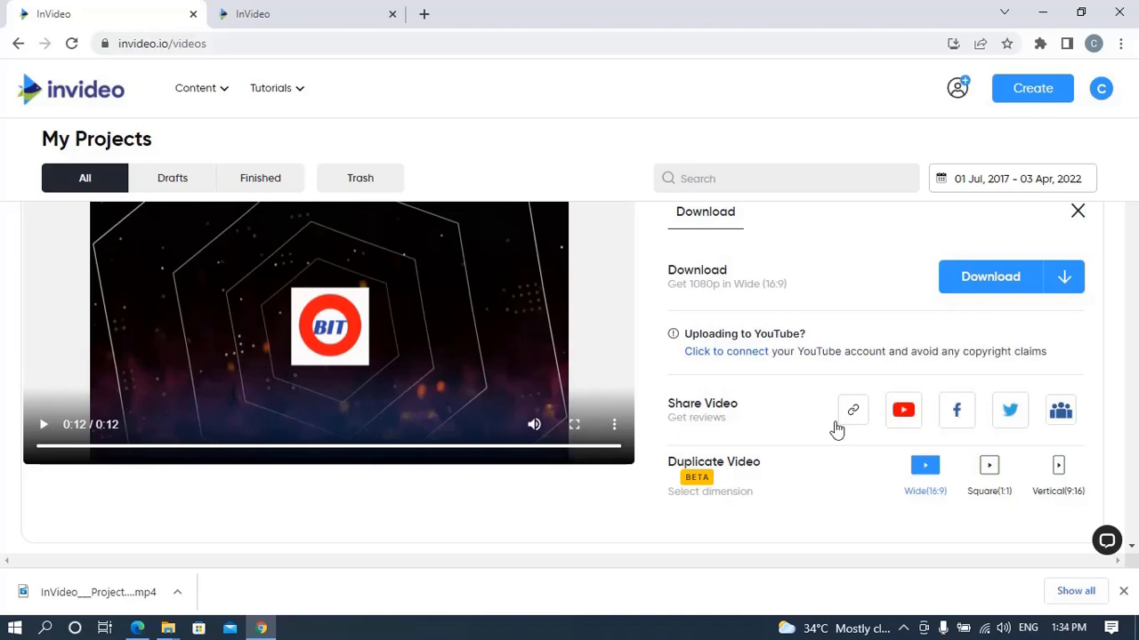
{"action": "left_click", "coordinate": [302, 23]}
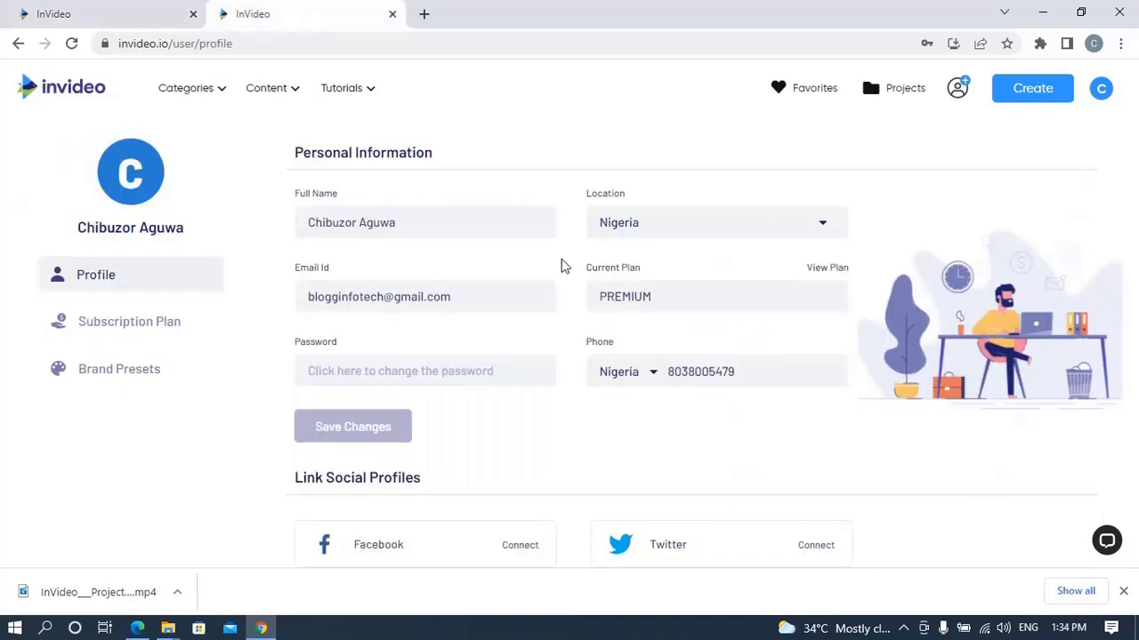
{"action": "left_click", "coordinate": [118, 14]}
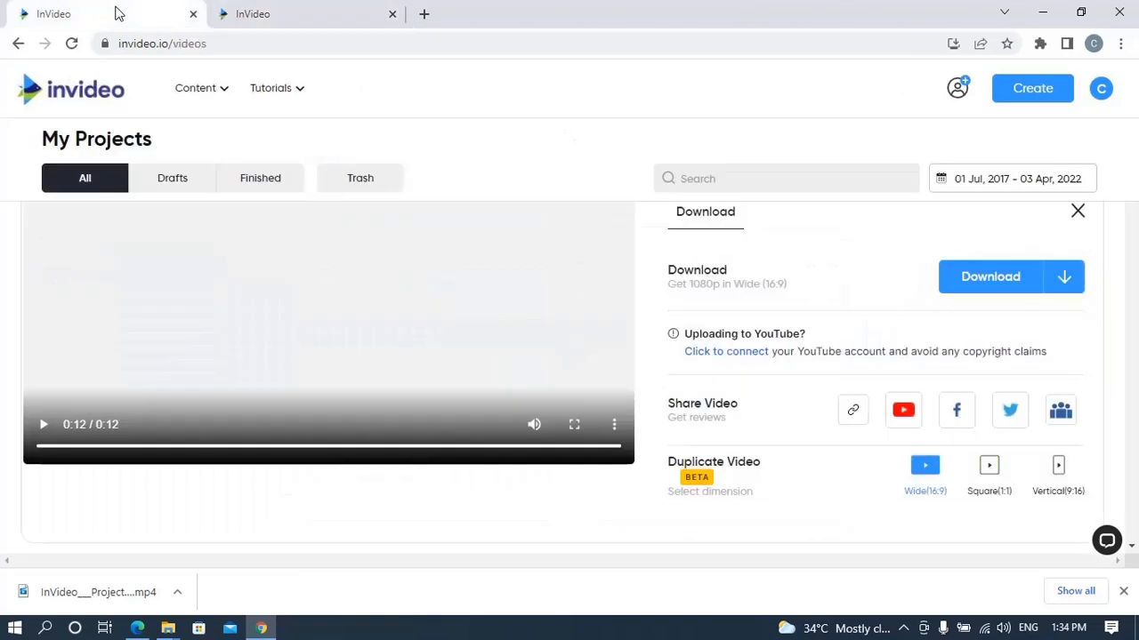